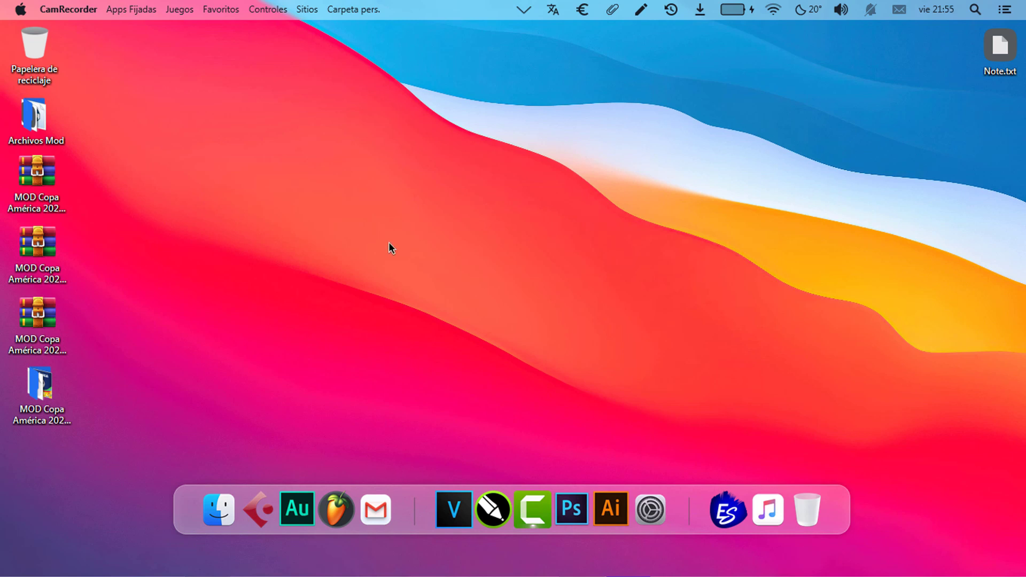
# Step: Switch to the Opera browser and look over the Copa América 2021 mod post from its title through the preview images to the links section
pyautogui.rightClick(363, 169)
pyautogui.click(388, 212)
pyautogui.hotkey('alt', 'Tab')
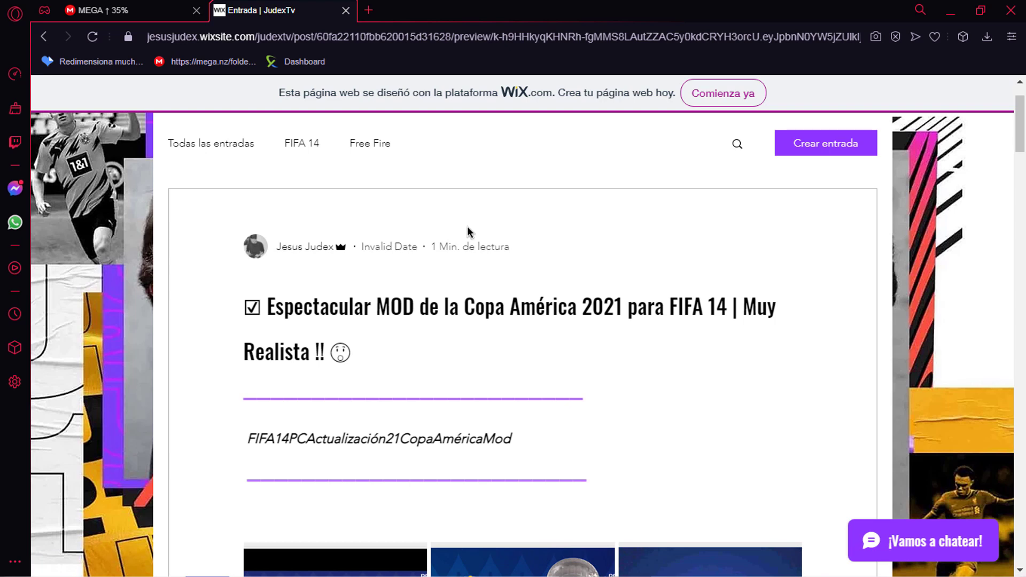
pyautogui.scroll(-1, 404, 270)
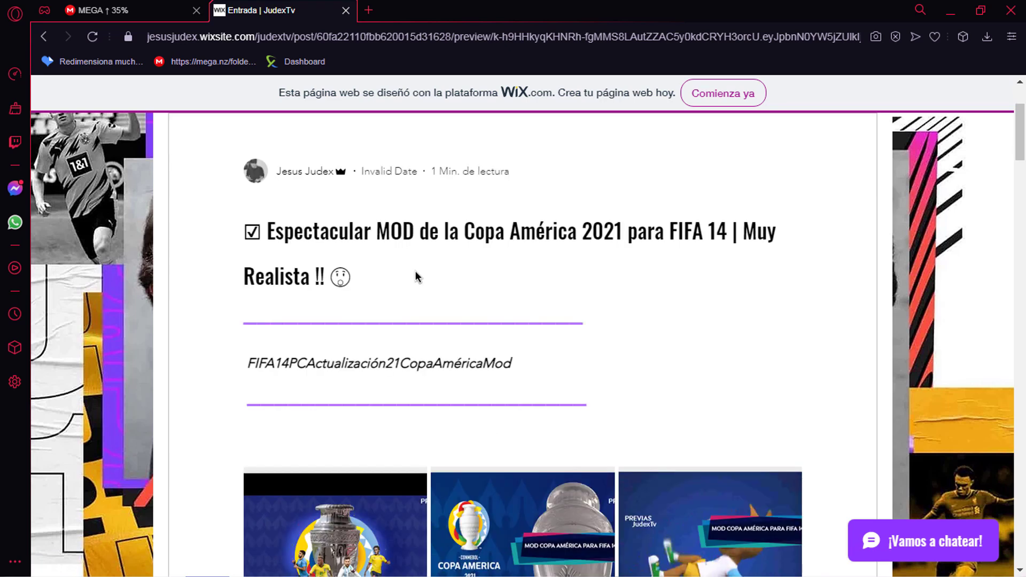
pyautogui.scroll(-2, 422, 280)
pyautogui.scroll(1, 442, 312)
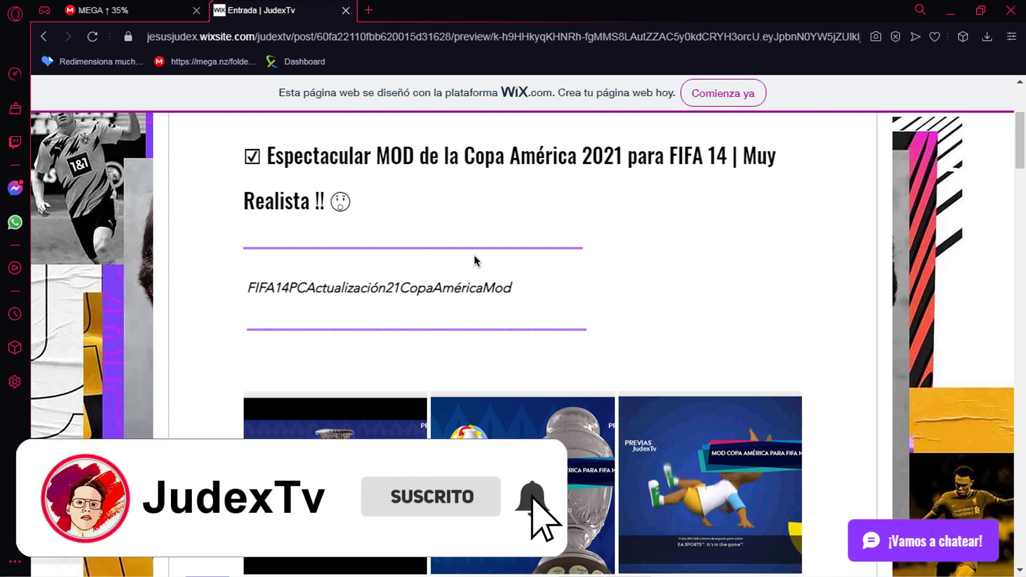
pyautogui.scroll(-1, 484, 251)
pyautogui.scroll(-1, 488, 249)
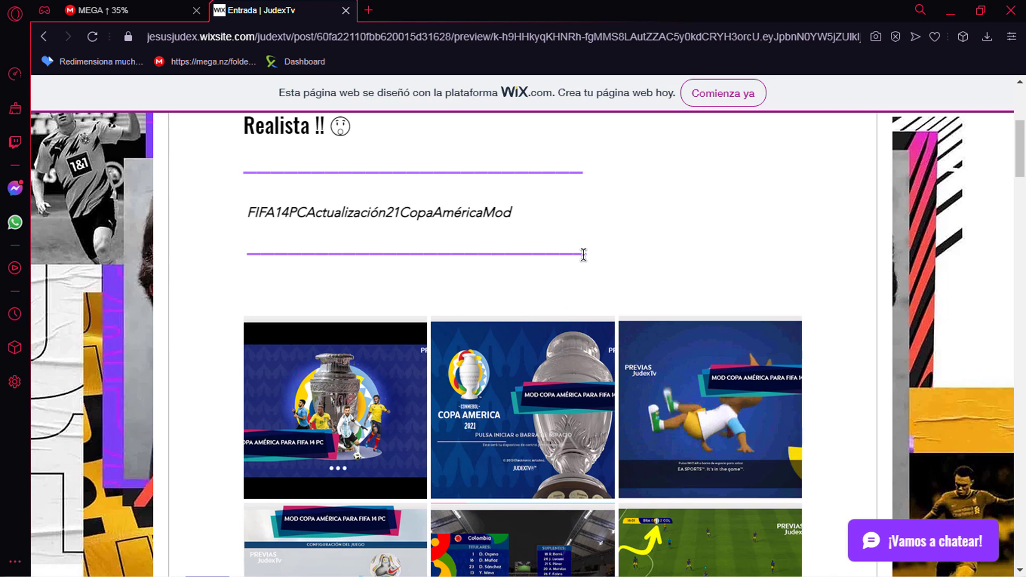
pyautogui.scroll(-1, 374, 353)
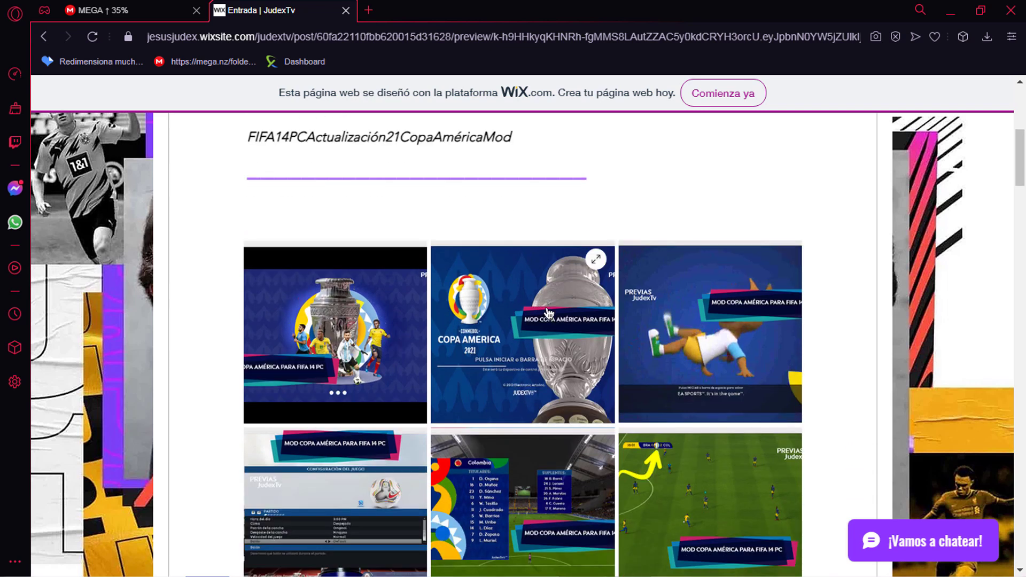
pyautogui.scroll(-1, 541, 309)
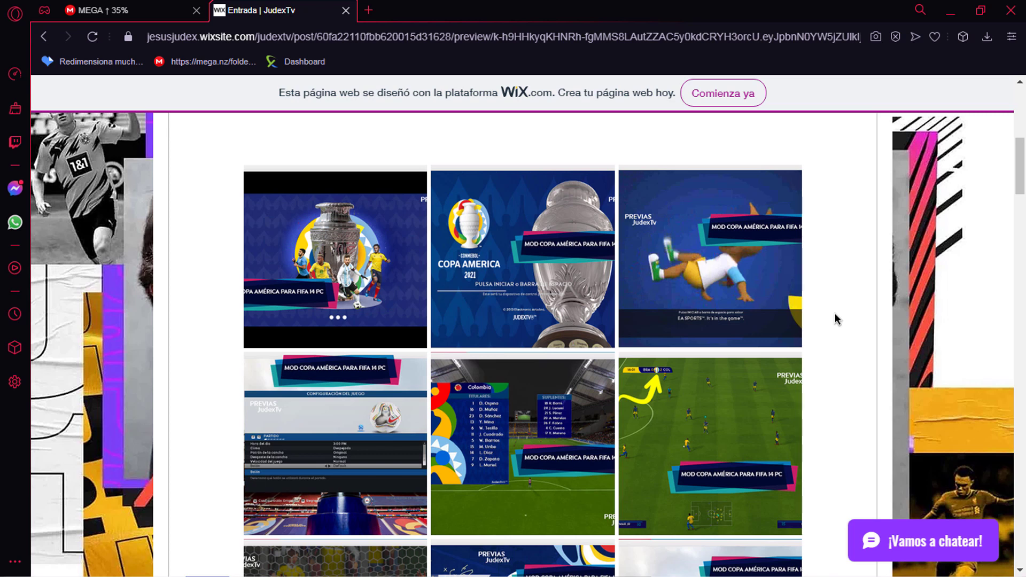
pyautogui.scroll(-1, 837, 319)
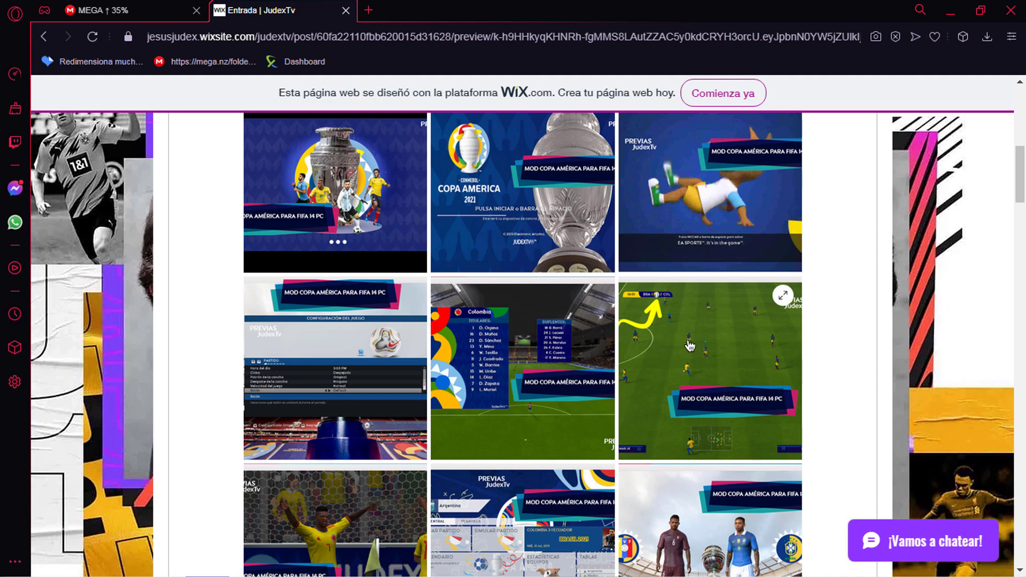
pyautogui.scroll(-3, 825, 368)
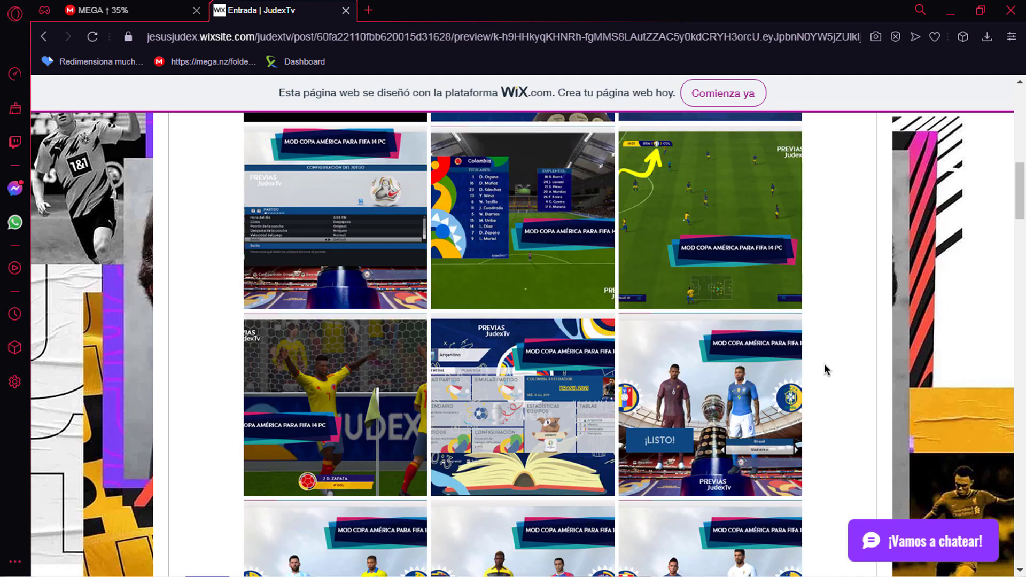
pyautogui.scroll(-5, 826, 369)
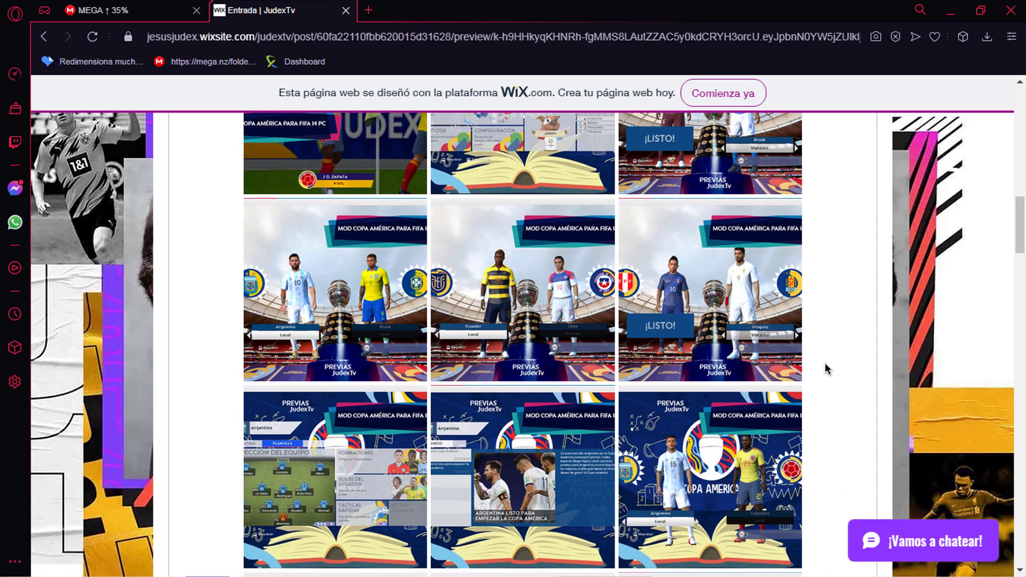
pyautogui.scroll(-5, 826, 368)
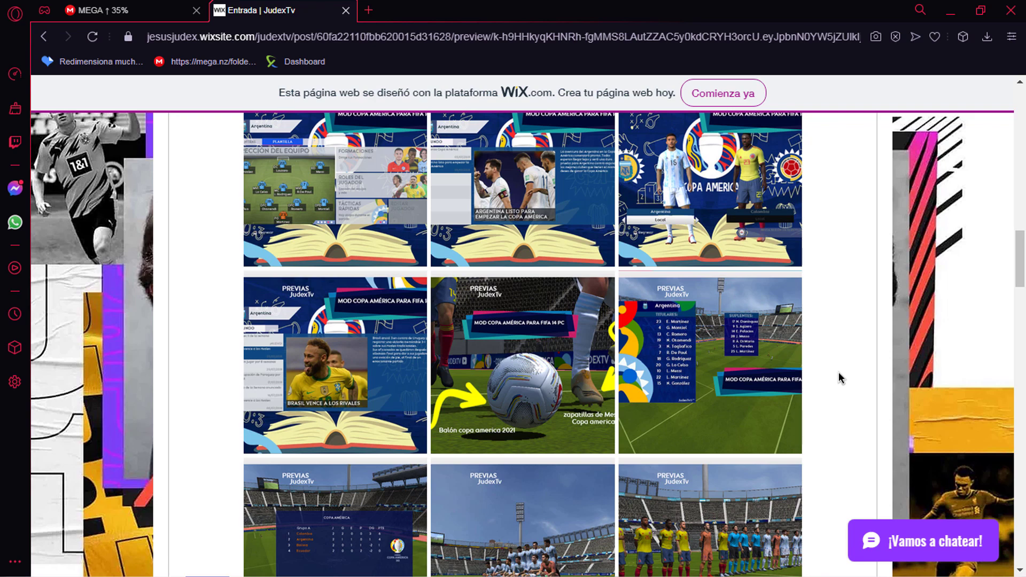
pyautogui.scroll(-8, 840, 378)
pyautogui.scroll(-4, 826, 374)
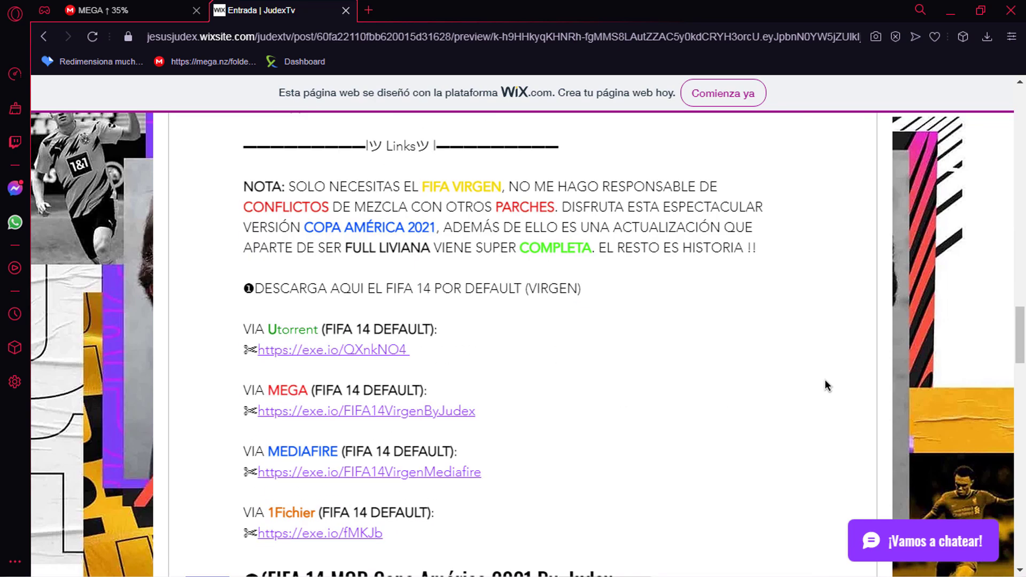
# Step: Return to the post's preview gallery and examine the match, team selection, career mode and ball screenshots row by row
pyautogui.scroll(10, 823, 369)
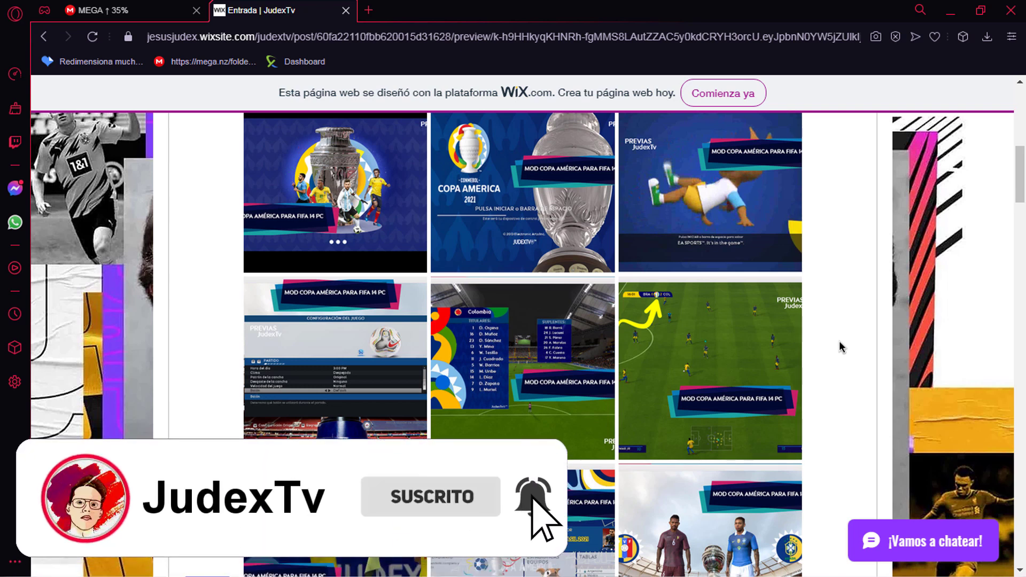
pyautogui.scroll(-2, 839, 334)
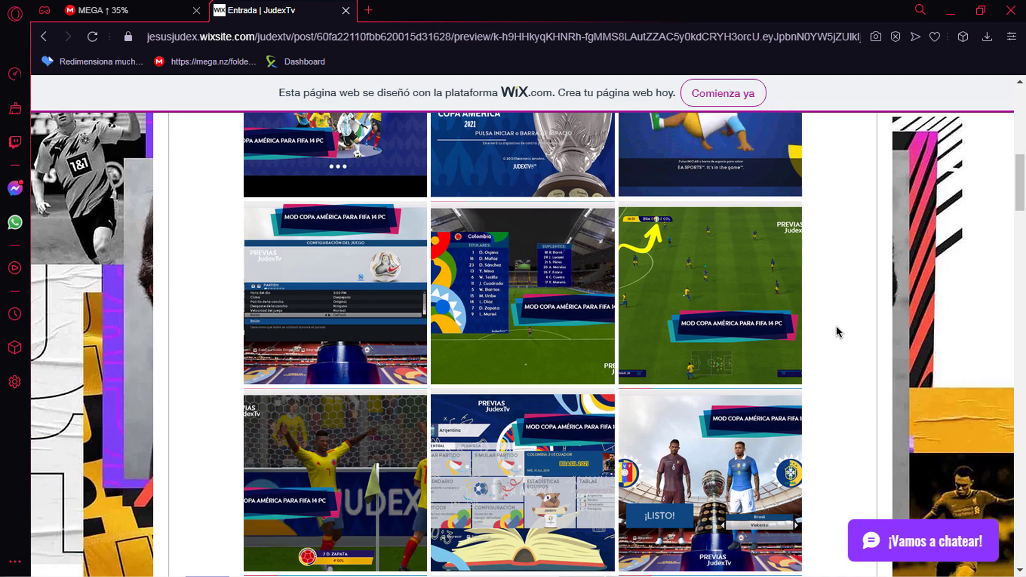
pyautogui.scroll(-1, 838, 333)
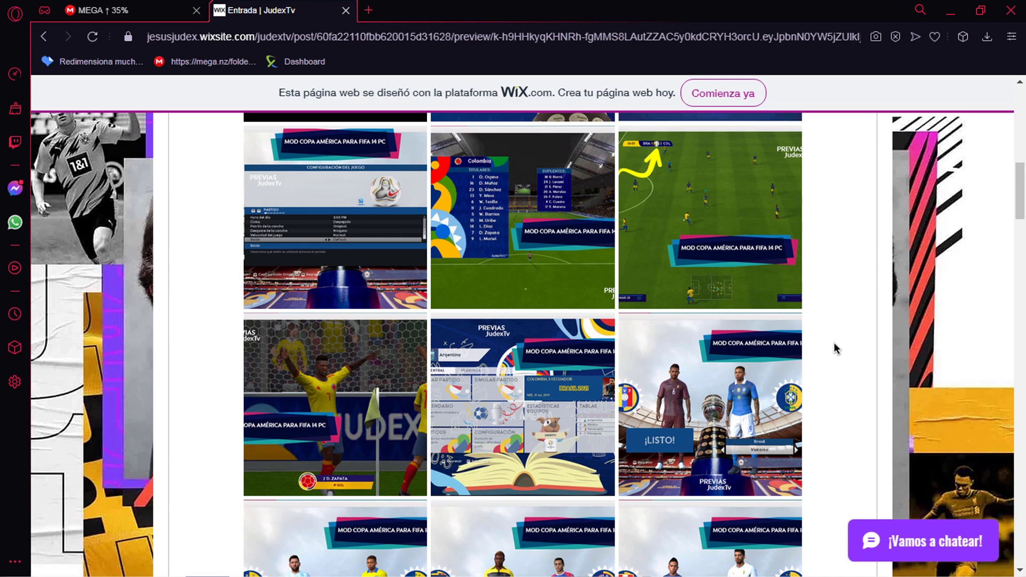
pyautogui.scroll(-1, 837, 348)
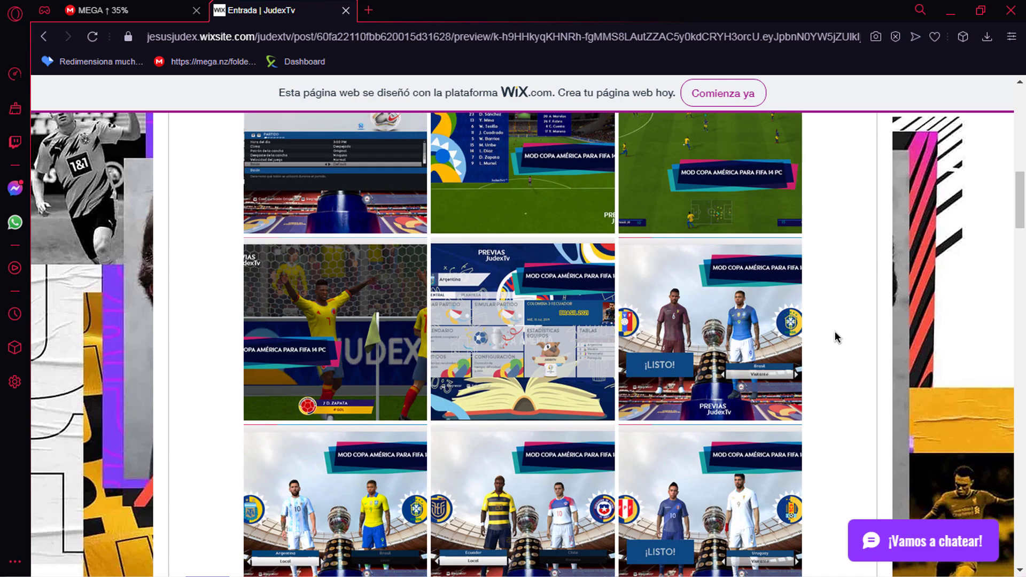
pyautogui.scroll(-2, 754, 355)
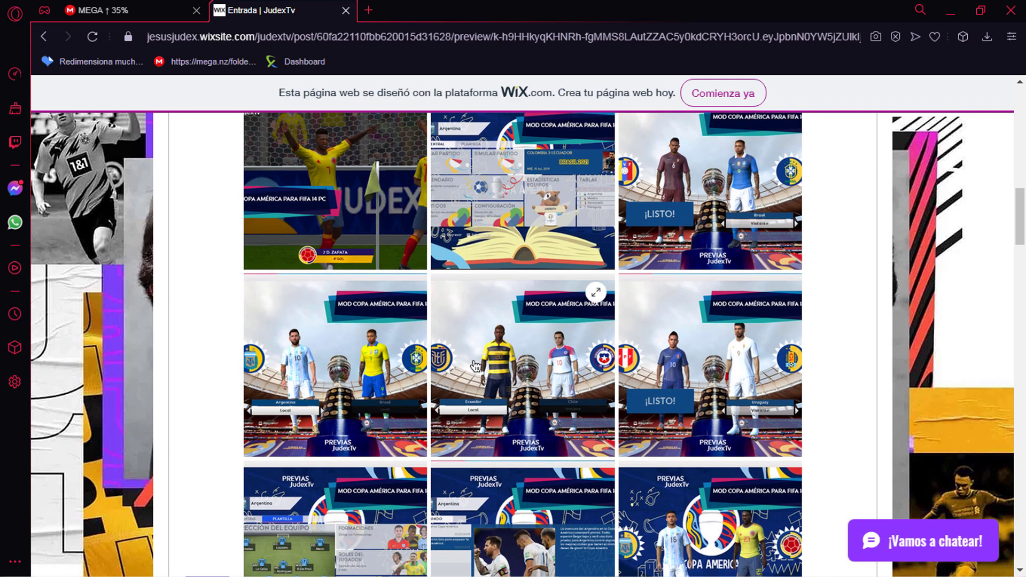
pyautogui.scroll(-2, 840, 336)
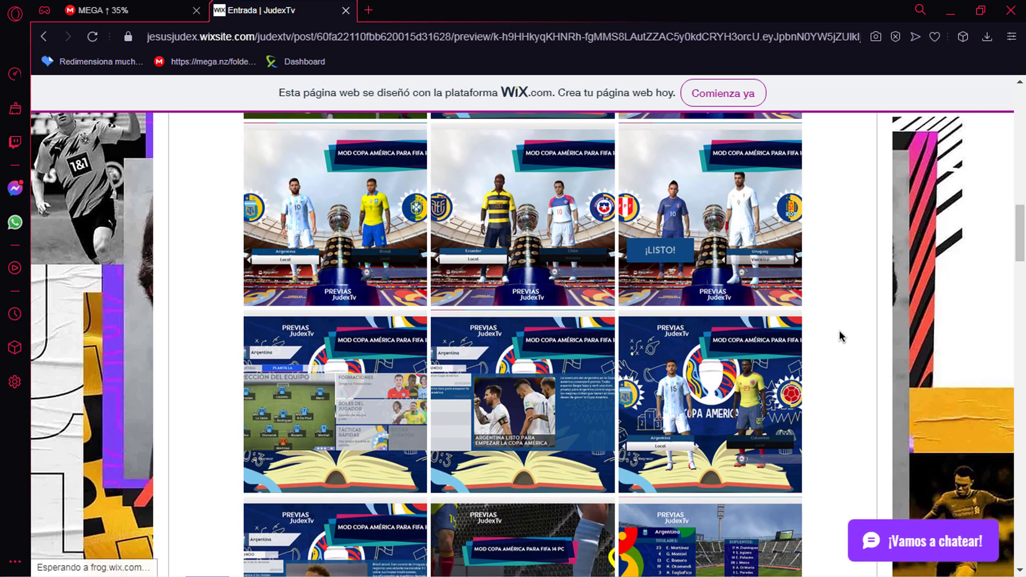
pyautogui.scroll(-2, 840, 336)
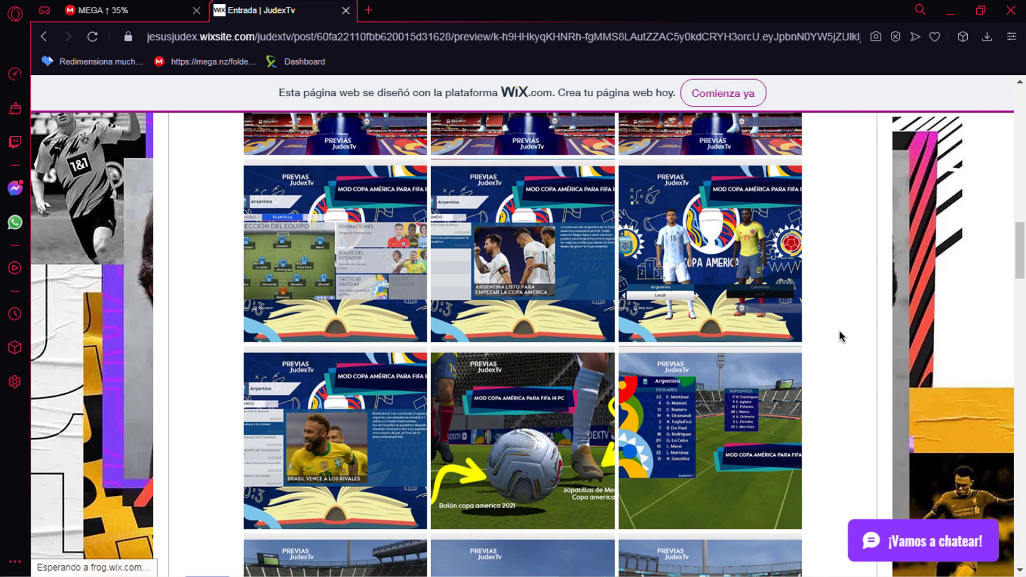
pyautogui.scroll(-1, 839, 337)
pyautogui.scroll(-1, 838, 344)
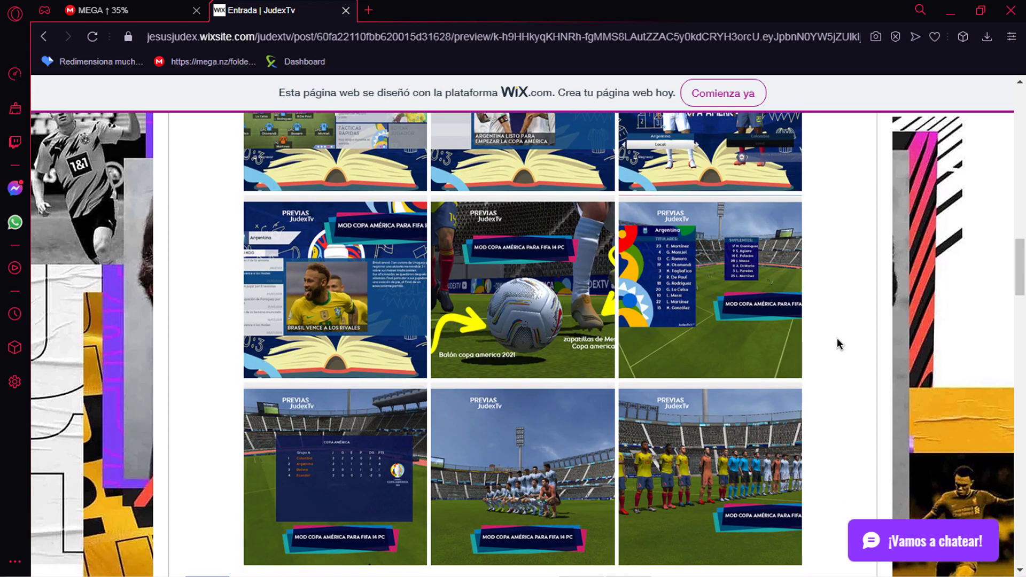
# Step: Review the post's download links for default FIFA 14 and the mod parts, and check the mod archives in the MEGA folder
pyautogui.scroll(-5, 536, 322)
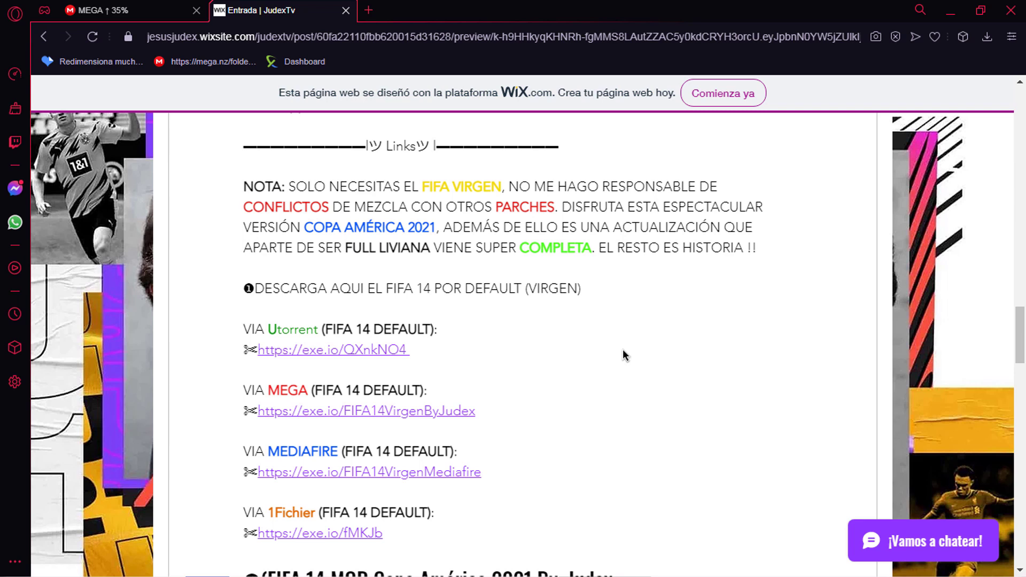
pyautogui.scroll(-1, 593, 331)
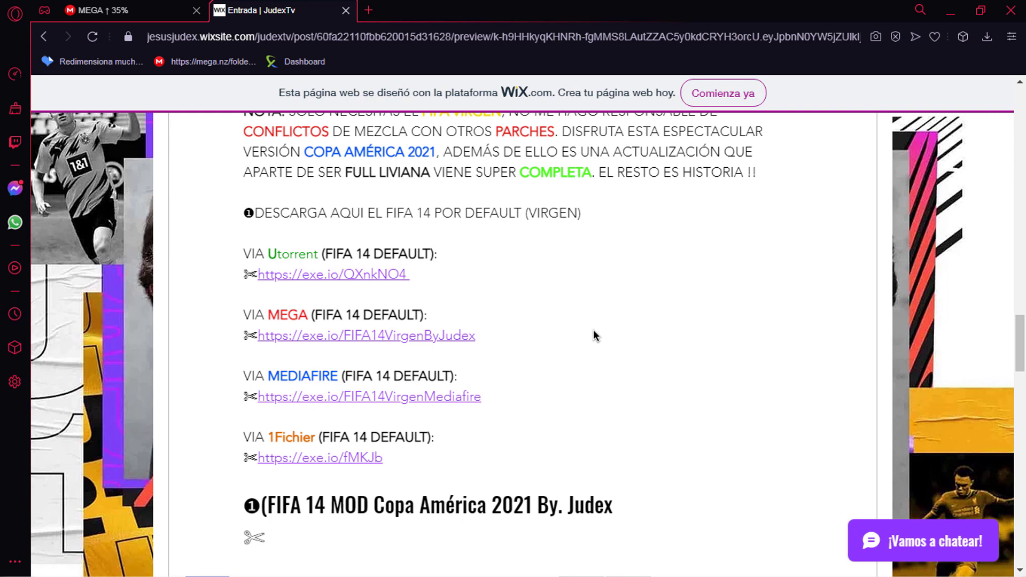
pyautogui.scroll(-1, 593, 331)
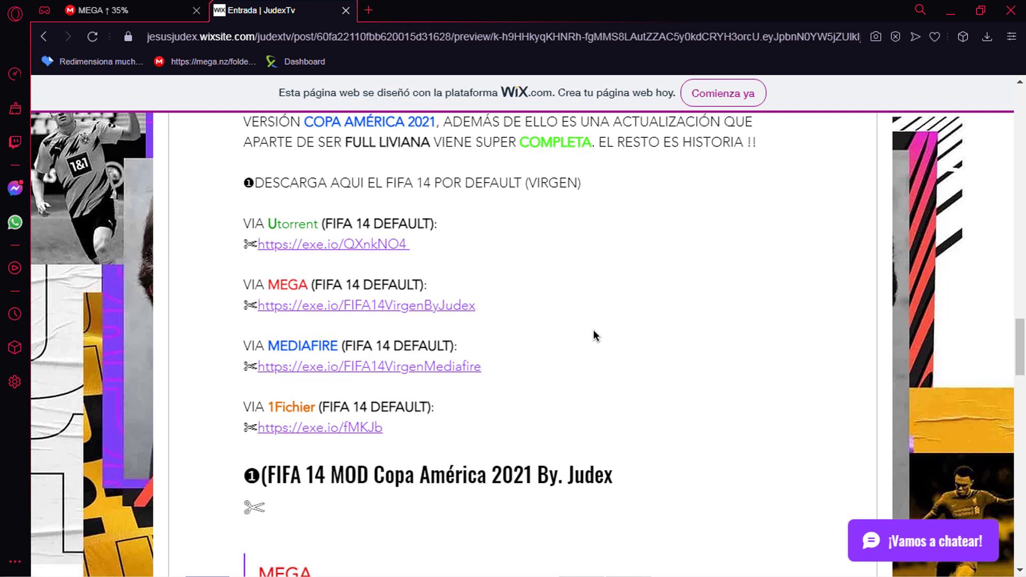
pyautogui.scroll(-3, 593, 331)
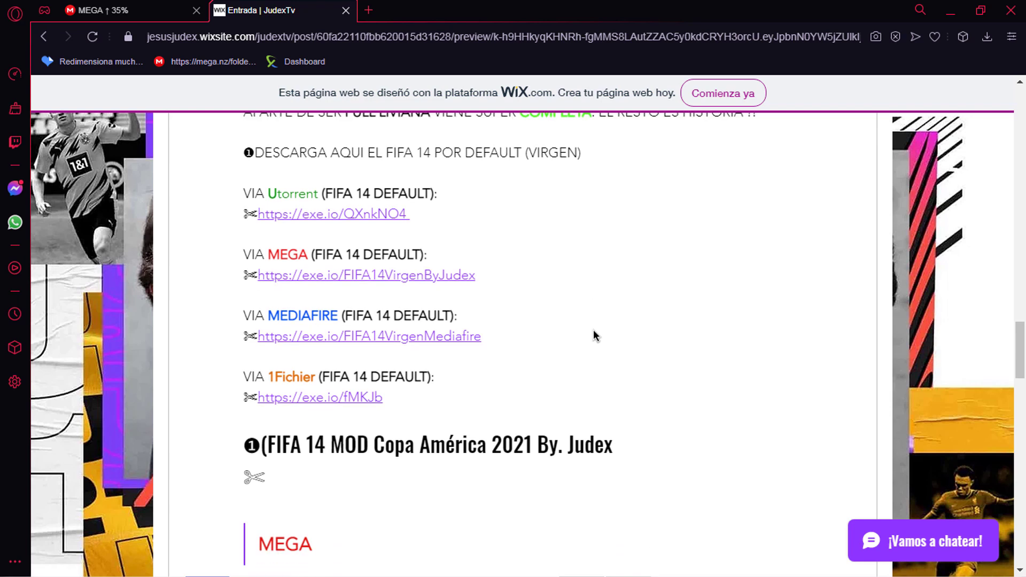
pyautogui.scroll(-4, 593, 336)
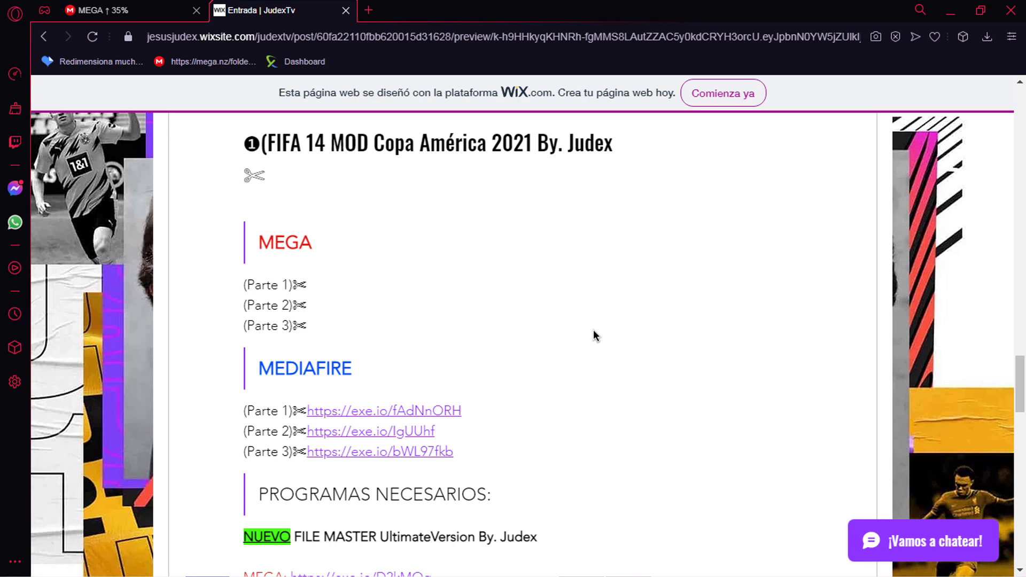
pyautogui.scroll(-2, 594, 332)
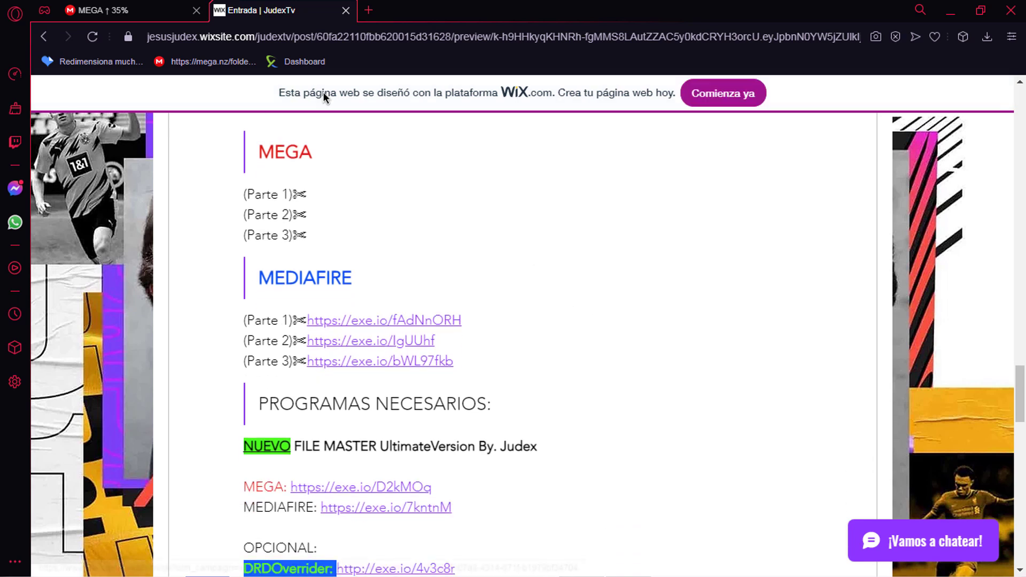
pyautogui.click(106, 10)
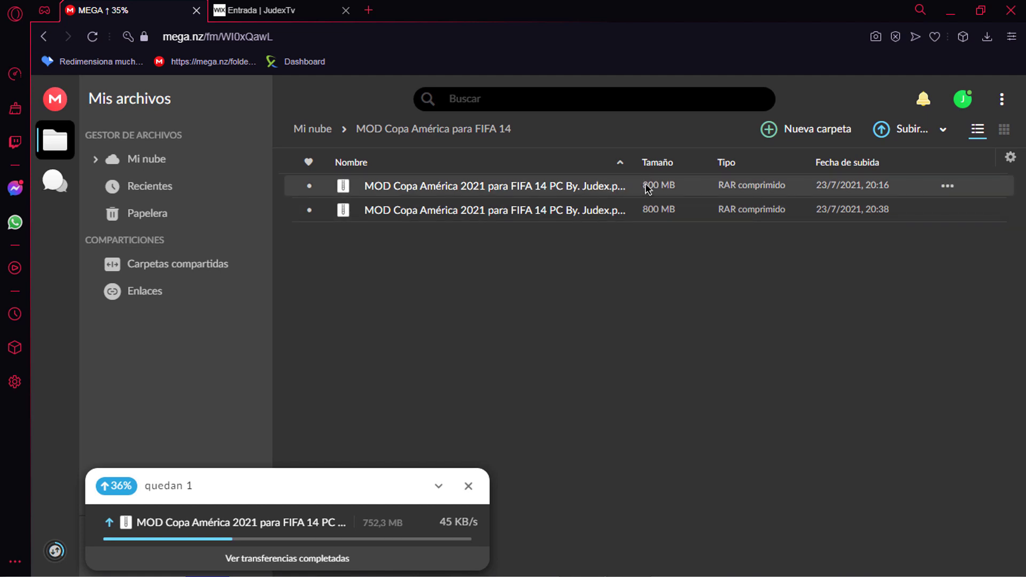
# Step: Go back to the post and examine the required programs, the optional DRDOverrider link, the link-shortener video and the closing section
pyautogui.click(279, 8)
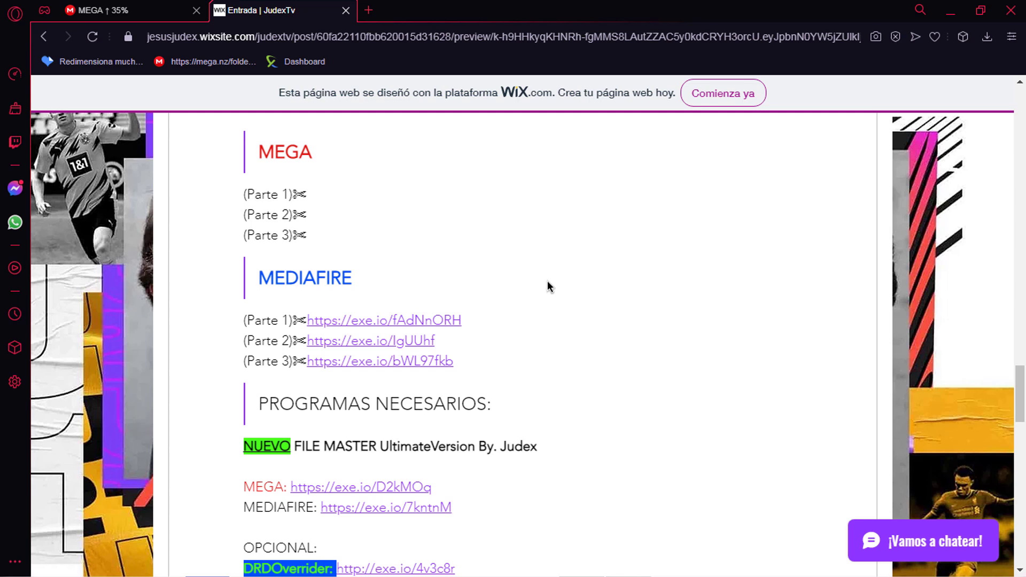
pyautogui.scroll(-4, 547, 282)
pyautogui.scroll(-1, 1022, 410)
pyautogui.scroll(1, 715, 398)
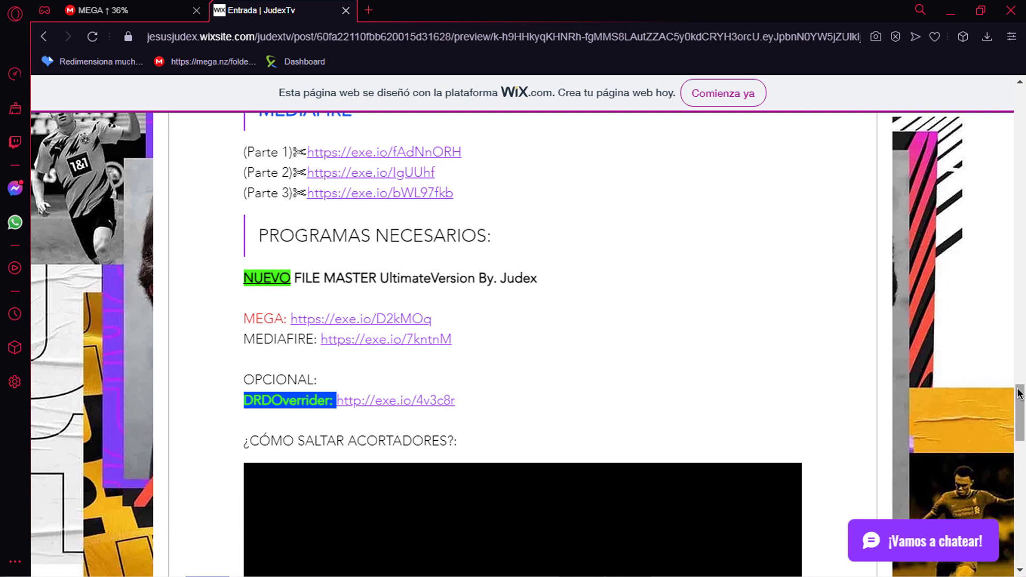
pyautogui.scroll(-5, 675, 264)
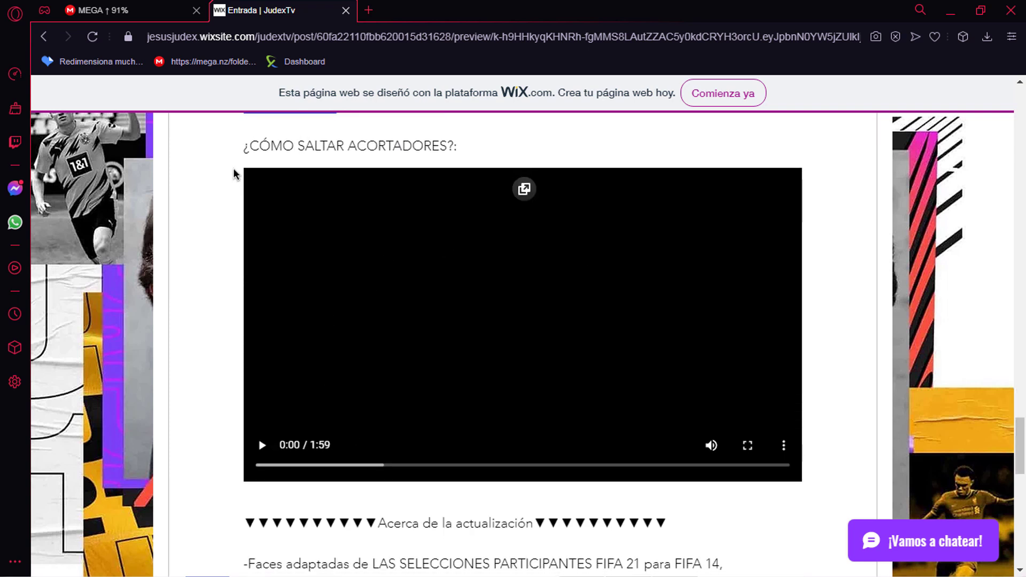
pyautogui.scroll(6, 497, 268)
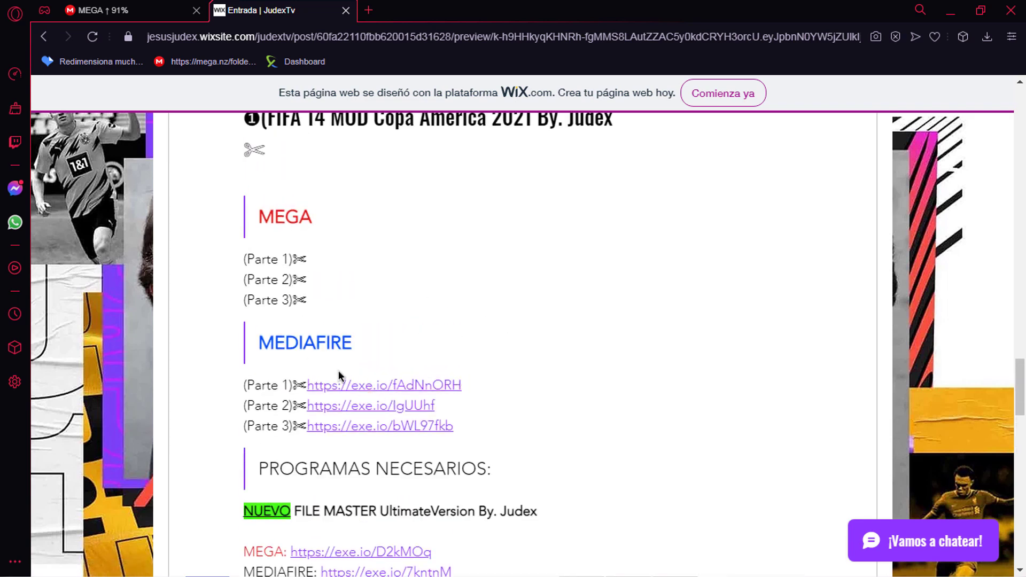
pyautogui.scroll(-10, 472, 222)
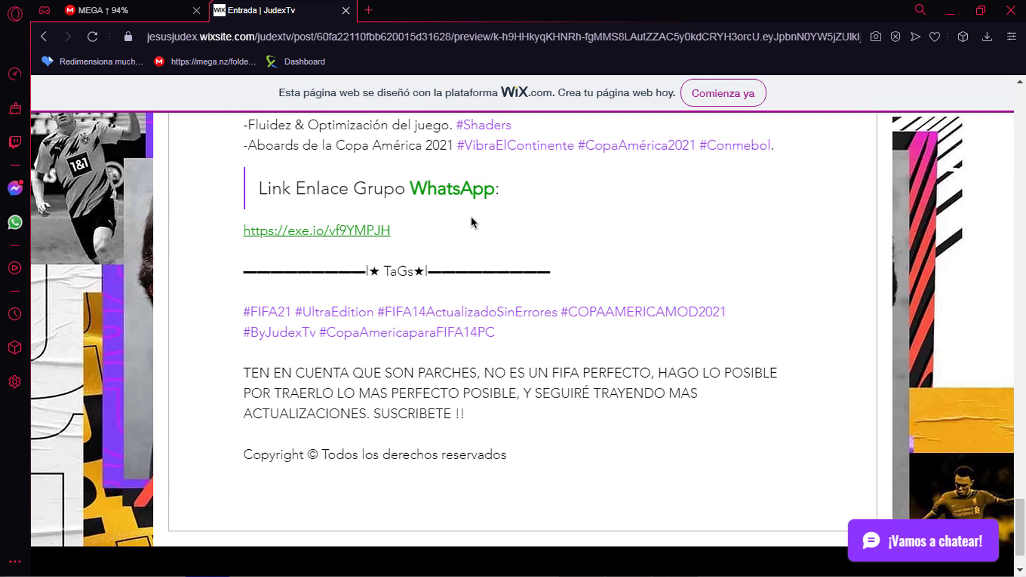
# Step: Highlight "NO ES UN FIFA PERFECTO" and "SUSCRIBETE !!" in the closing disclaimer, and return to the mod's download links
pyautogui.moveTo(484, 372); pyautogui.dragTo(652, 374)
pyautogui.click(534, 435)
pyautogui.moveTo(373, 412); pyautogui.dragTo(533, 418)
pyautogui.click(568, 437)
pyautogui.scroll(15, 545, 435)
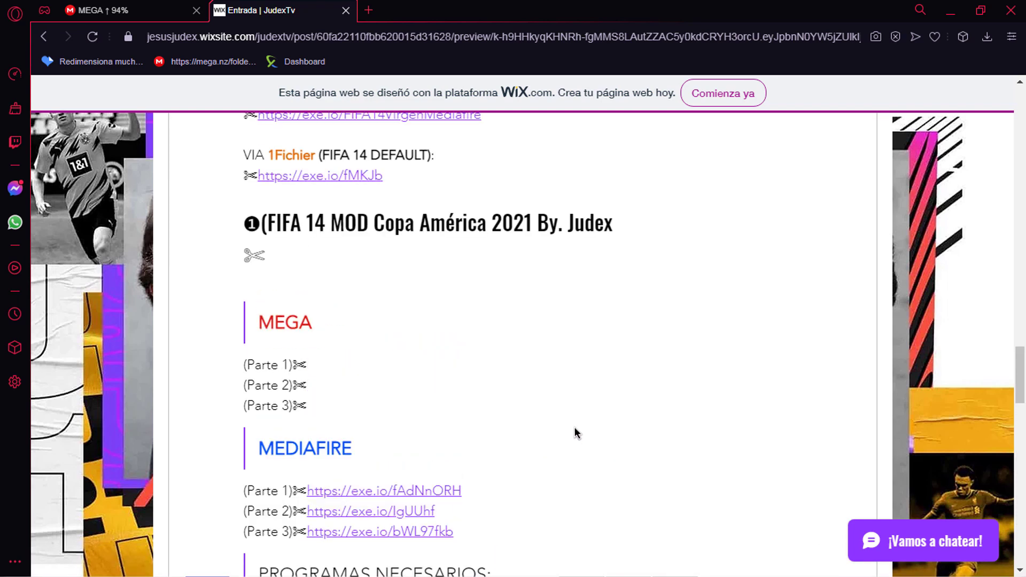
pyautogui.scroll(-1, 566, 412)
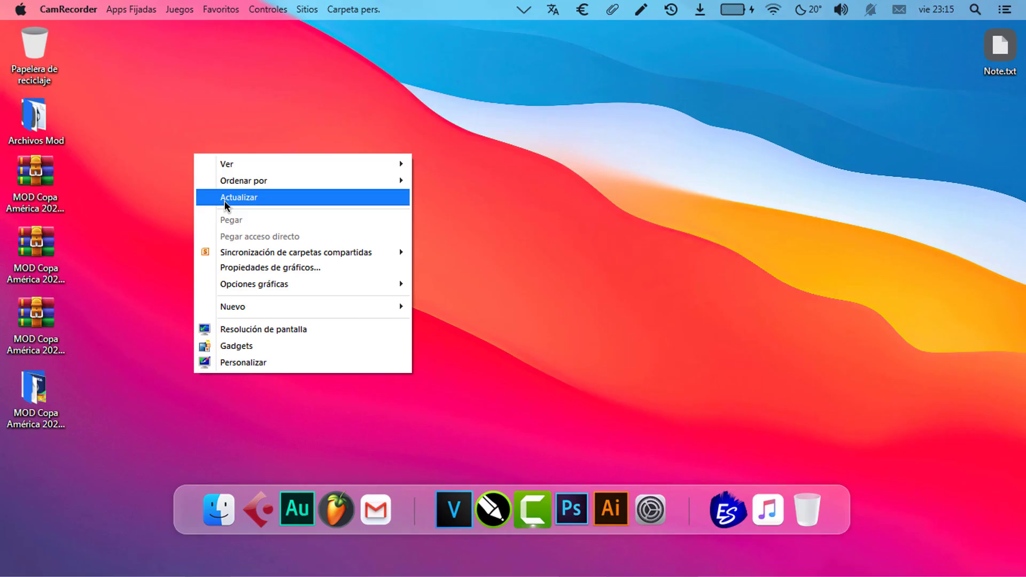
pyautogui.click(223, 201)
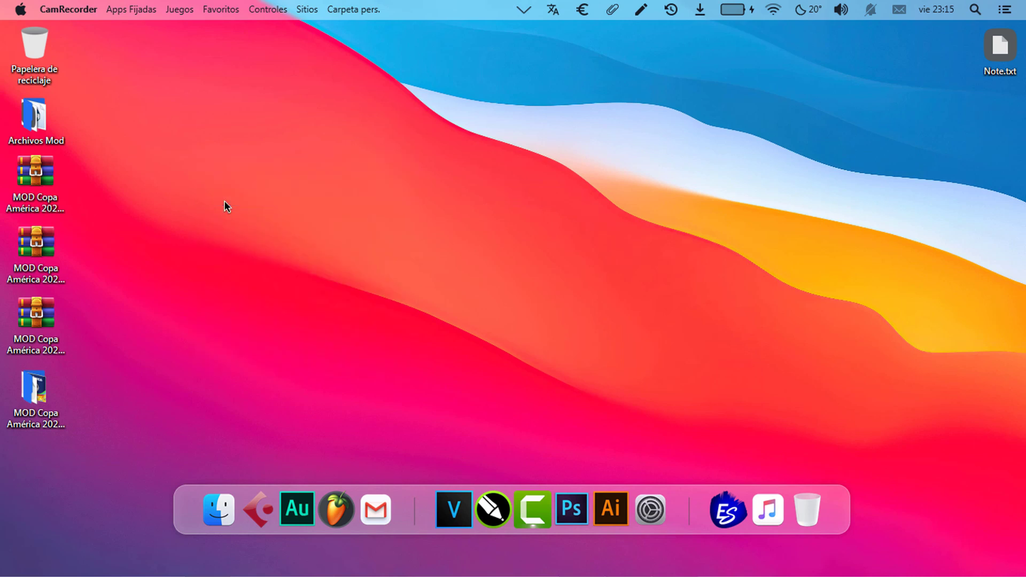
pyautogui.moveTo(262, 109); pyautogui.dragTo(881, 440)
pyautogui.rightClick(211, 80)
pyautogui.click(234, 119)
pyautogui.moveTo(110, 350); pyautogui.dragTo(29, 175)
pyautogui.rightClick(113, 143)
pyautogui.click(145, 181)
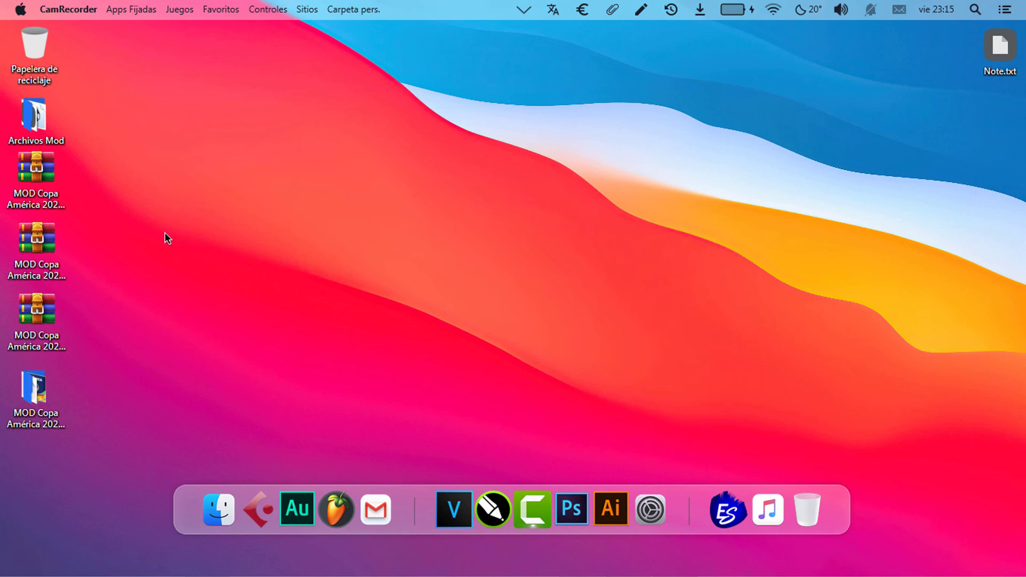
pyautogui.moveTo(168, 340); pyautogui.dragTo(7, 156)
pyautogui.rightClick(152, 159)
pyautogui.click(175, 206)
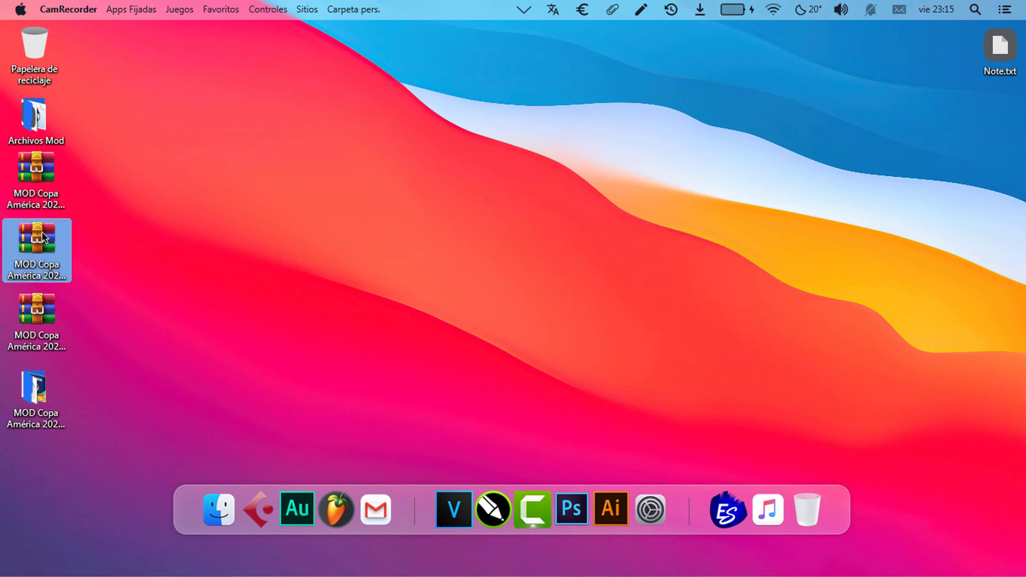
pyautogui.rightClick(279, 176)
pyautogui.click(316, 220)
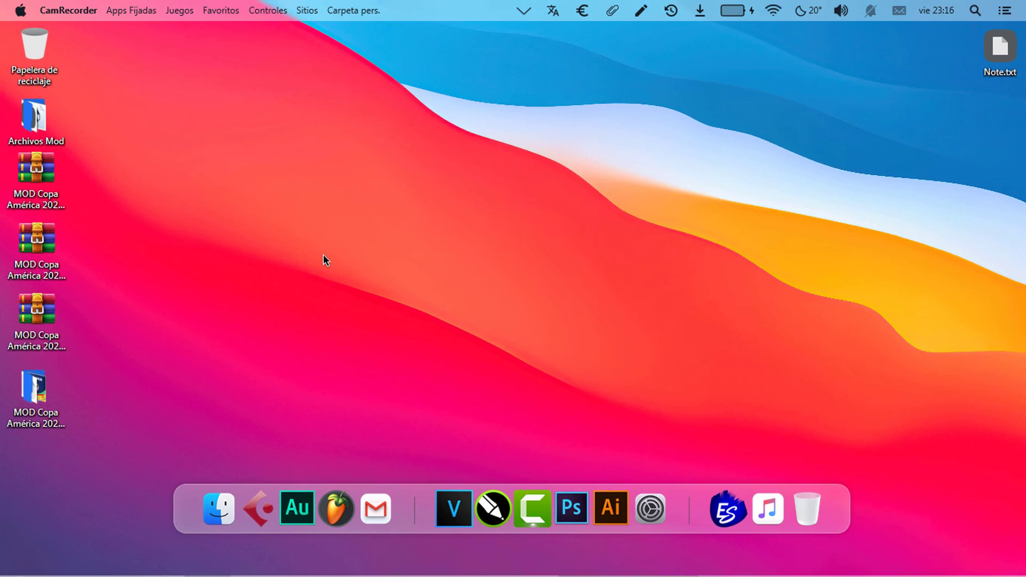
pyautogui.rightClick(191, 120)
pyautogui.click(225, 163)
# Step: Try to extract the mod archive from part 1 into its own named folder on the desktop, cancelling at the file-replacement confirmation
pyautogui.rightClick(46, 193)
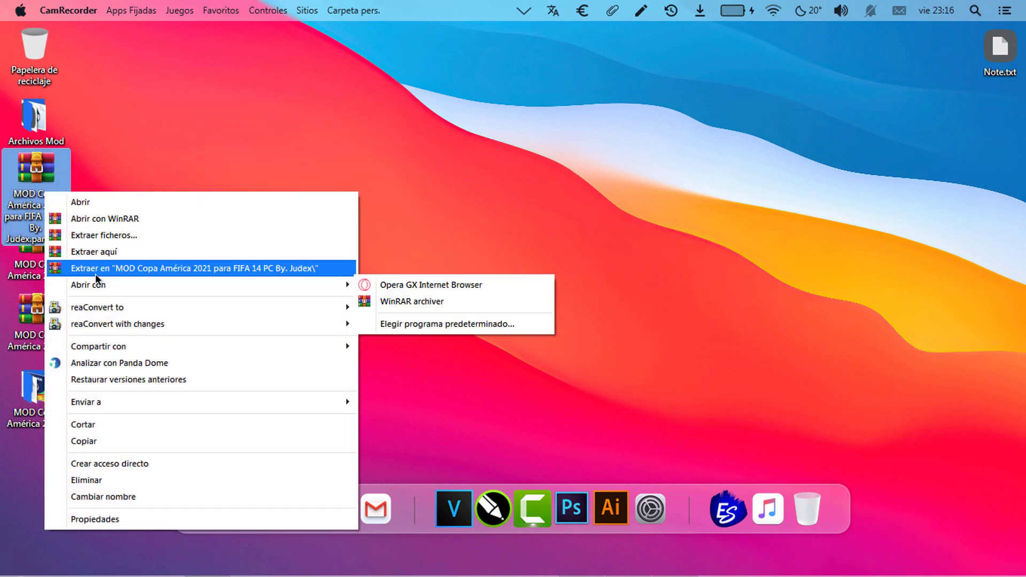
pyautogui.click(172, 274)
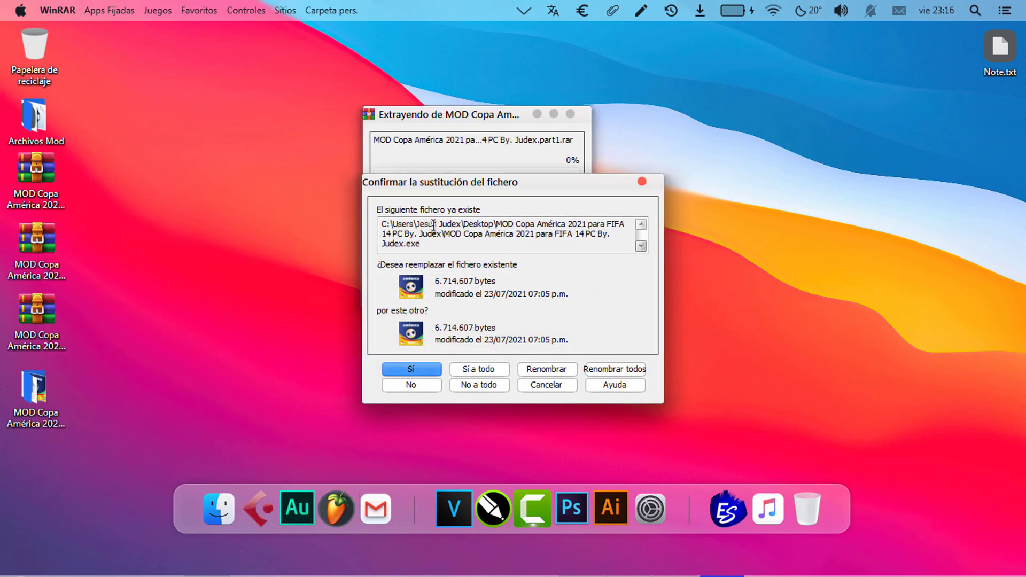
pyautogui.moveTo(505, 184)
pyautogui.mouseDown()
pyautogui.moveTo(473, 204)
pyautogui.moveTo(528, 150)
pyautogui.moveTo(481, 150)
pyautogui.moveTo(502, 169)
pyautogui.mouseUp()
pyautogui.moveTo(33, 389)
pyautogui.mouseDown()
pyautogui.moveTo(95, 367)
pyautogui.moveTo(99, 382)
pyautogui.moveTo(30, 398)
pyautogui.mouseUp()
pyautogui.rightClick(149, 294)
pyautogui.click(151, 297)
pyautogui.rightClick(135, 182)
pyautogui.click(161, 227)
pyautogui.click(445, 204)
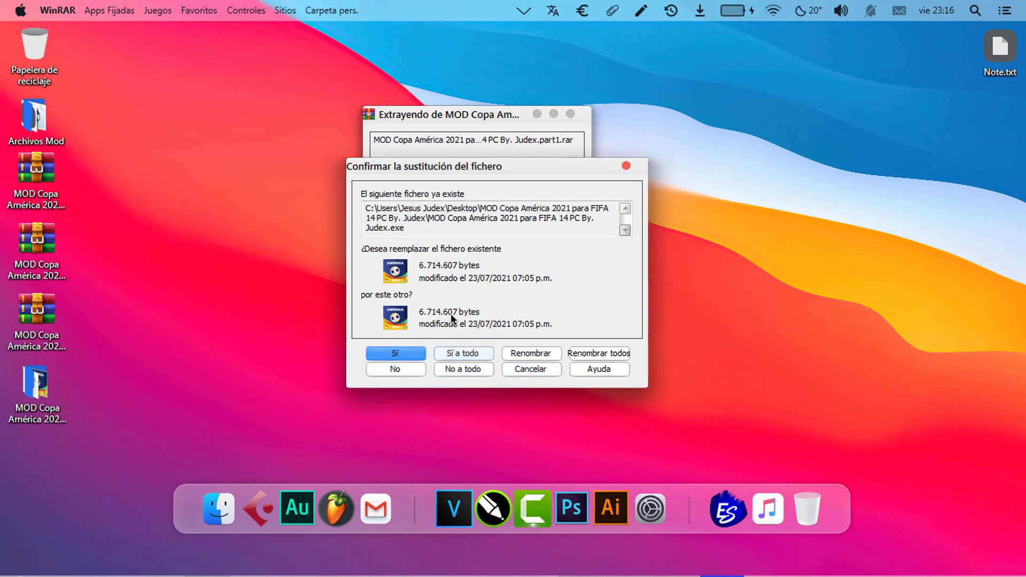
pyautogui.rightClick(187, 213)
pyautogui.click(210, 257)
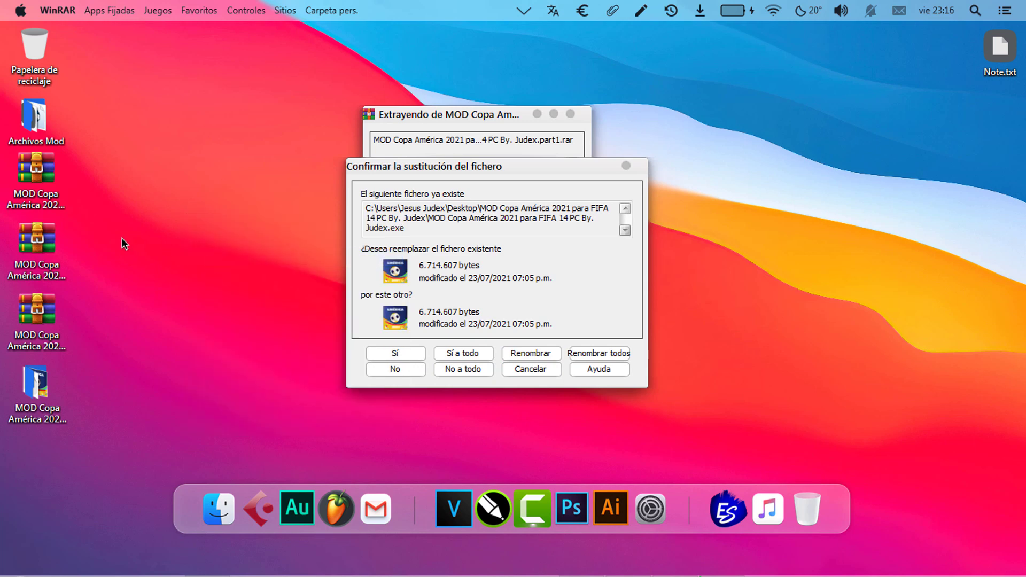
pyautogui.rightClick(174, 220)
pyautogui.click(206, 265)
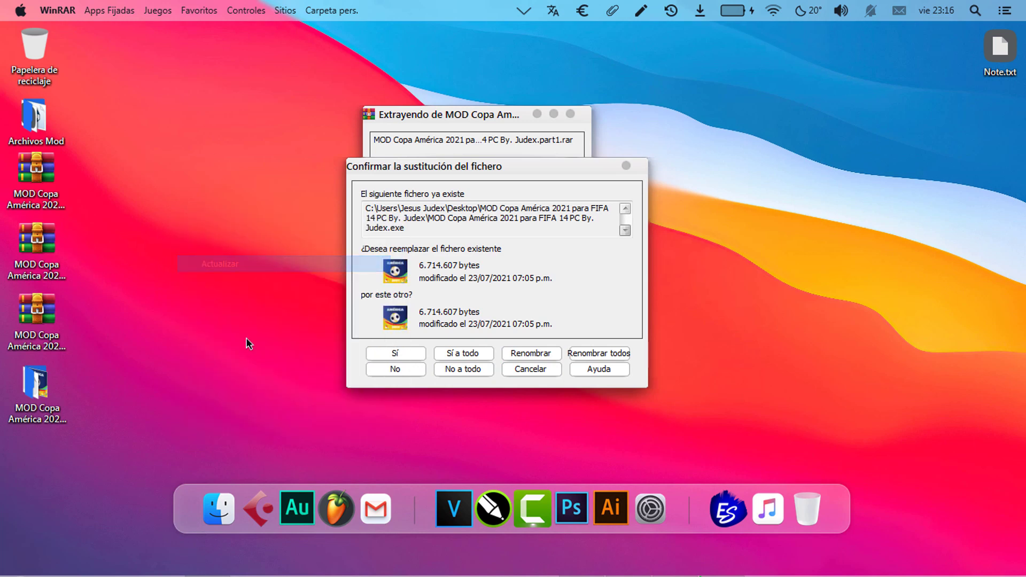
pyautogui.click(514, 370)
# Step: Move the already extracted mod folder away from the archive parts on the desktop and open it
pyautogui.rightClick(239, 214)
pyautogui.click(267, 258)
pyautogui.moveTo(31, 409); pyautogui.dragTo(233, 204)
pyautogui.moveTo(62, 372); pyautogui.dragTo(74, 155)
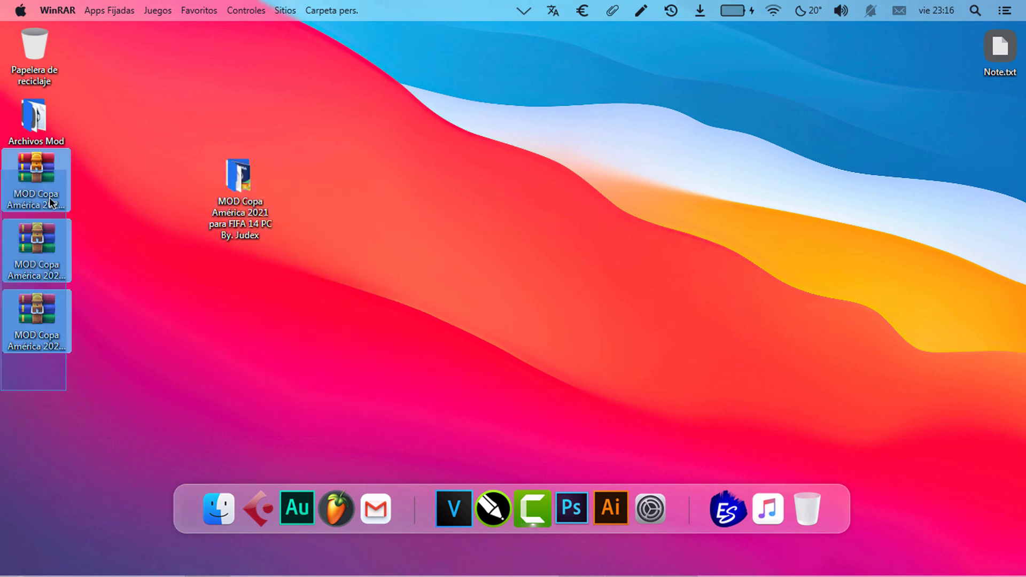
pyautogui.rightClick(86, 159)
pyautogui.click(123, 204)
pyautogui.moveTo(235, 188); pyautogui.dragTo(247, 205)
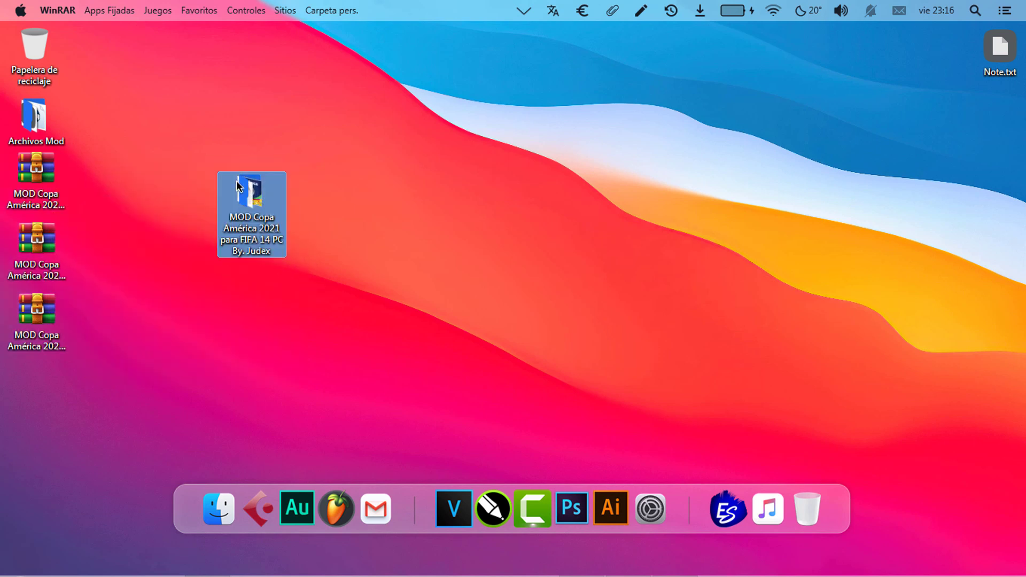
pyautogui.doubleClick(238, 187)
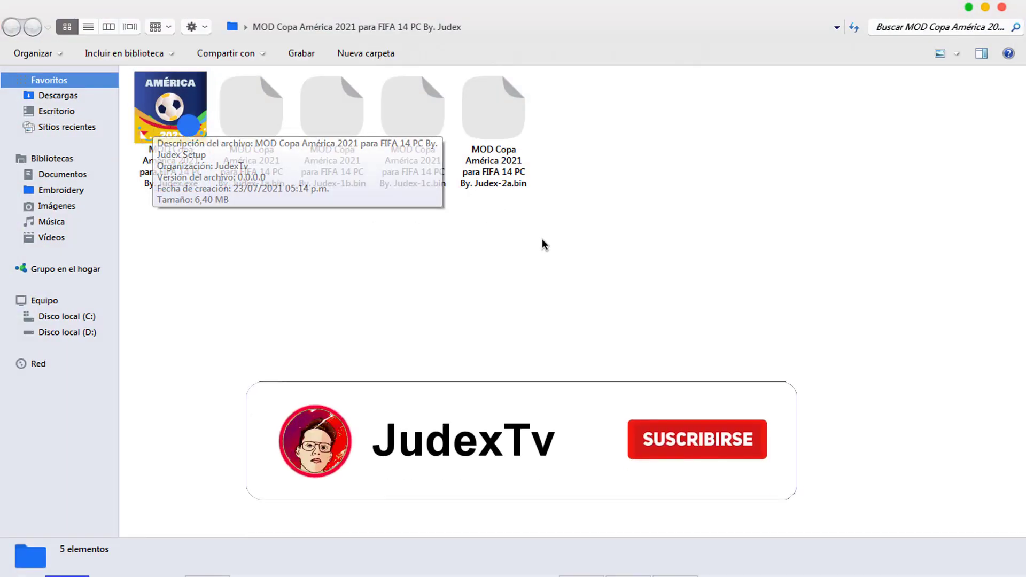
# Step: Examine the installer executable and its accompanying .bin data files in the mod folder
pyautogui.moveTo(243, 119); pyautogui.dragTo(408, 252)
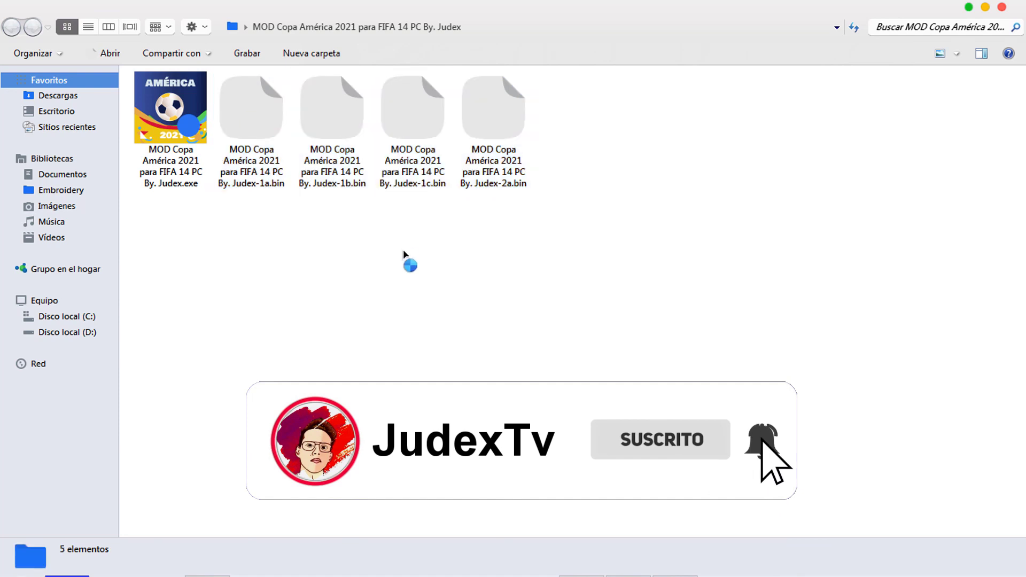
pyautogui.rightClick(405, 241)
pyautogui.click(428, 297)
pyautogui.moveTo(601, 308); pyautogui.dragTo(133, 70)
pyautogui.click(382, 307)
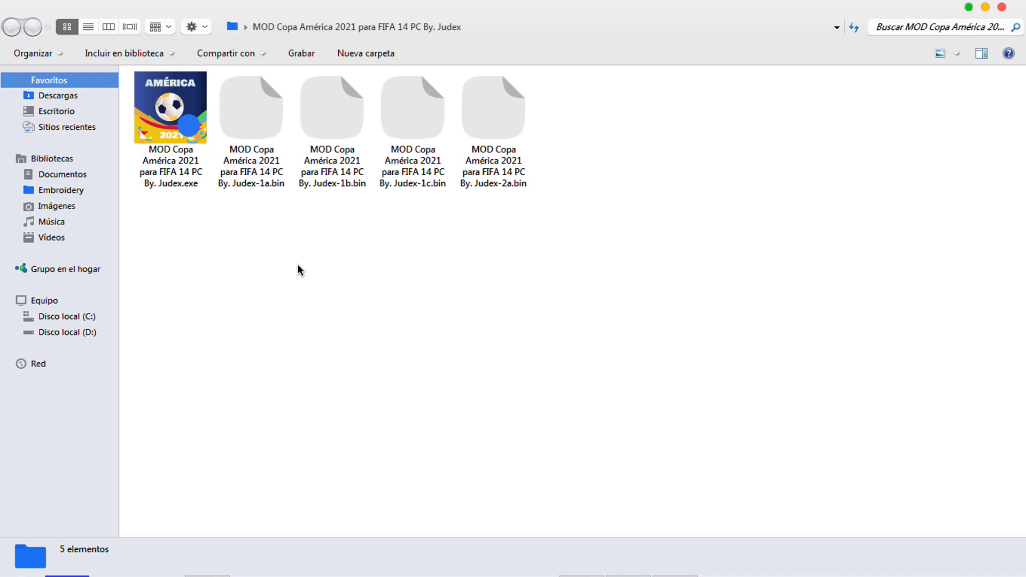
# Step: Run the Copa América 2021 mod's .exe installer and close the folder window behind it
pyautogui.click(160, 130)
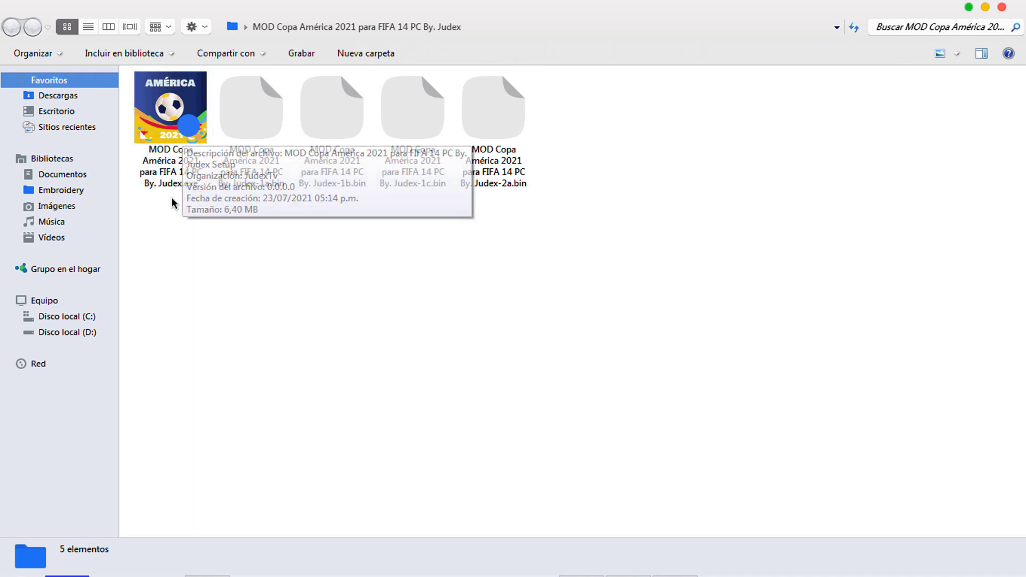
pyautogui.click(141, 129)
pyautogui.rightClick(141, 129)
pyautogui.click(259, 90)
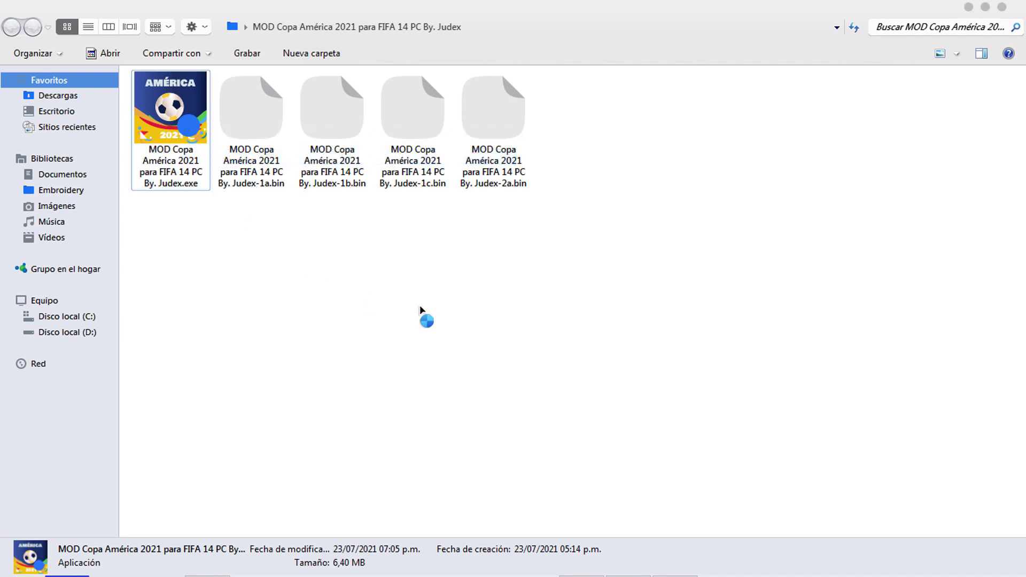
pyautogui.click(1001, 8)
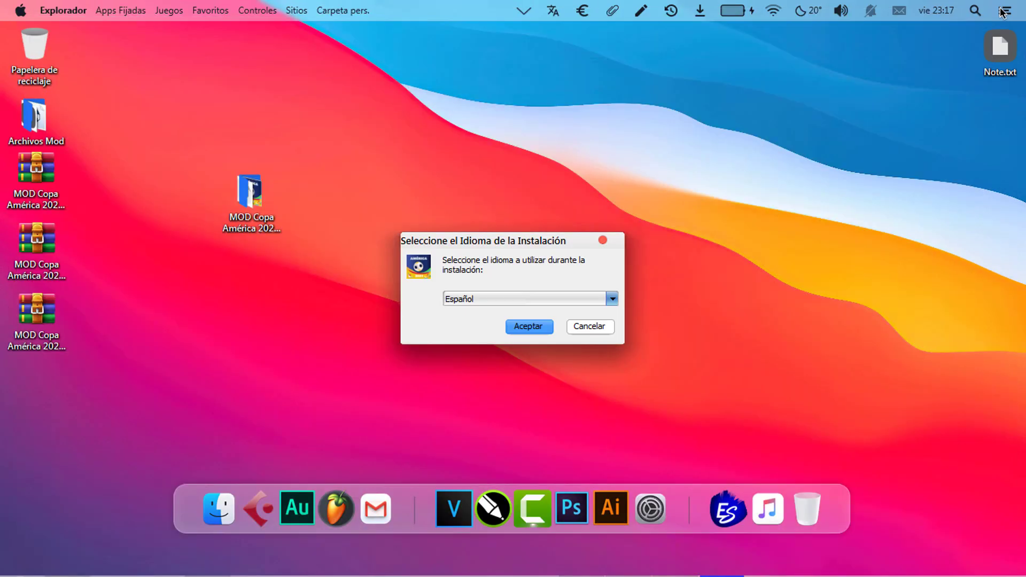
# Step: Place the mod folder back beneath the archive parts on the desktop and reposition the installer's language dialog
pyautogui.moveTo(250, 195); pyautogui.dragTo(58, 399)
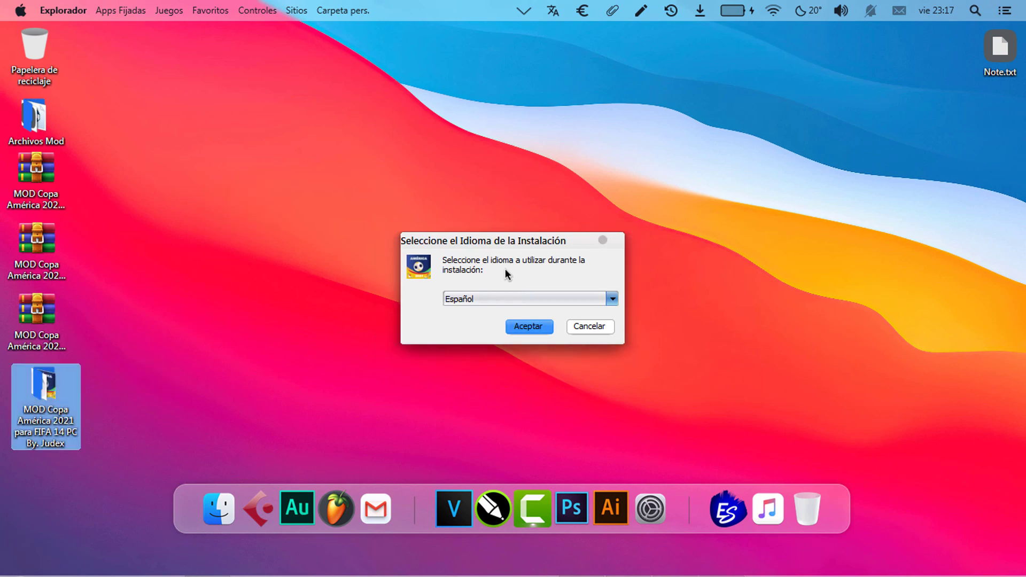
pyautogui.rightClick(253, 191)
pyautogui.click(289, 236)
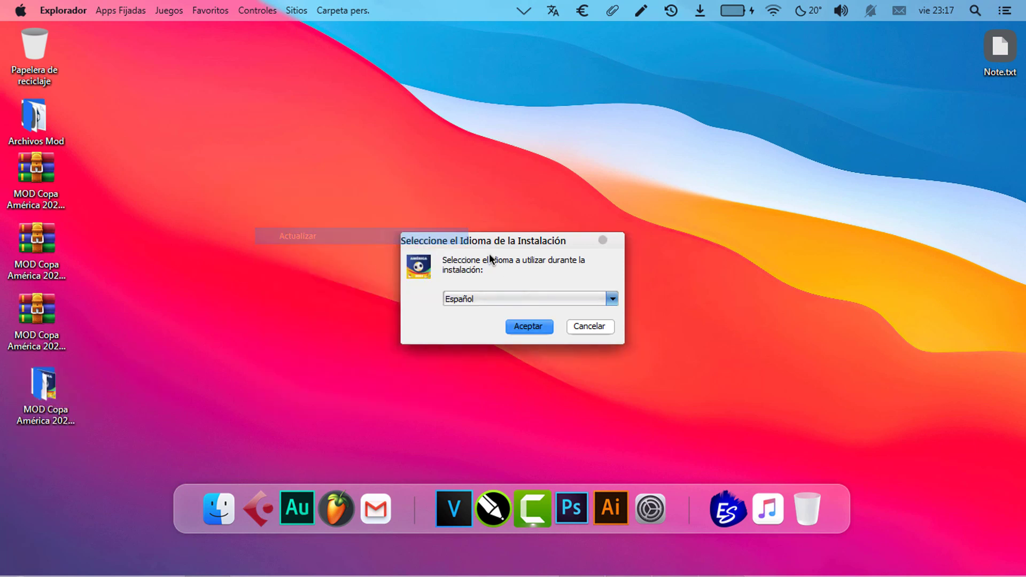
pyautogui.click(489, 238)
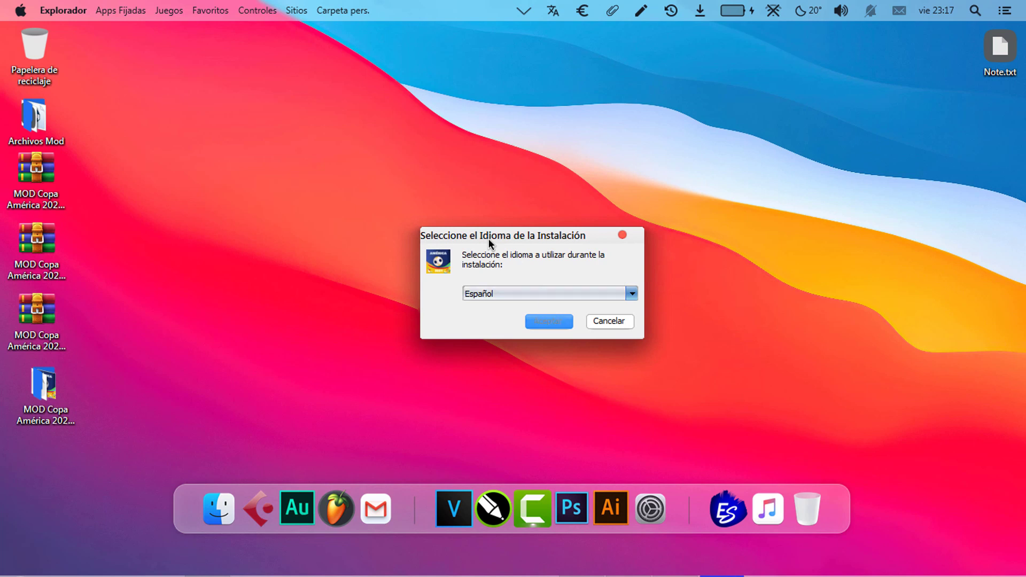
# Step: Look through the installation languages offered by the installer, from Deutsch to Português (Portugal), without changing the choice
pyautogui.hotkey('alt', 'Down')
pyautogui.press('d')
pyautogui.press('f')
pyautogui.press('p')
pyautogui.press('p')
pyautogui.press('e')
pyautogui.press('p')
pyautogui.press('d')
pyautogui.press('p')
pyautogui.press('p')
pyautogui.press('e')
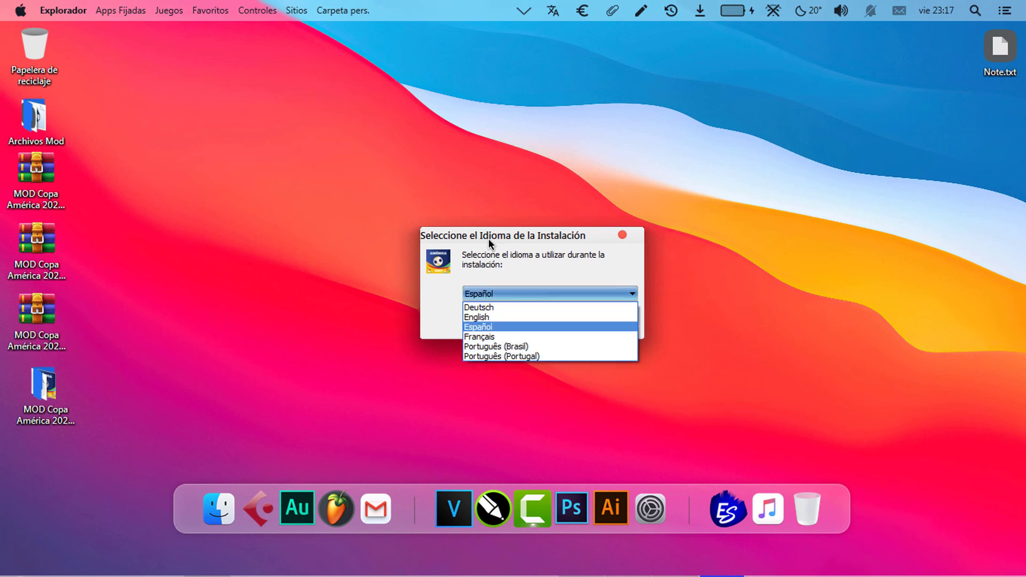
pyautogui.click(488, 302)
pyautogui.hotkey('alt', 'Down')
pyautogui.press('Down')
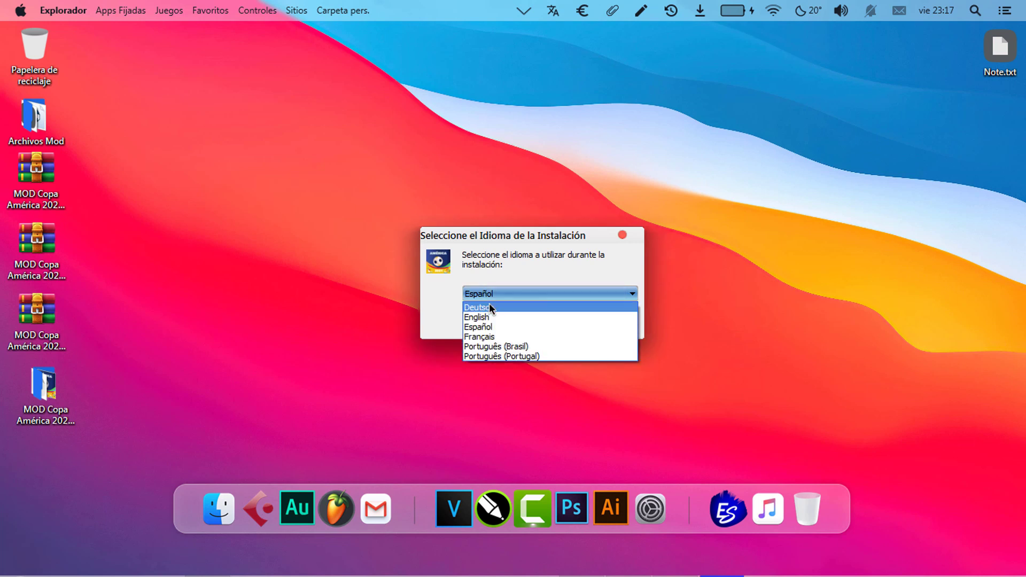
pyautogui.click(311, 258)
pyautogui.rightClick(310, 254)
pyautogui.click(310, 279)
pyautogui.rightClick(214, 160)
pyautogui.click(238, 197)
# Step: Accept Español as the installation language and proceed to the setup wizard's welcome page
pyautogui.click(493, 245)
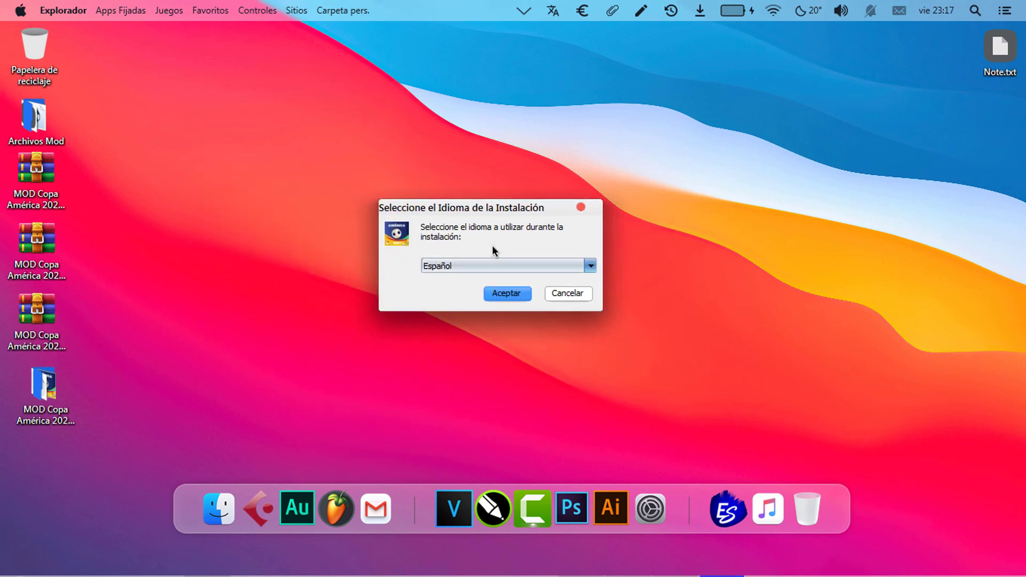
pyautogui.hotkey('alt', 'Down')
pyautogui.press('Return')
pyautogui.press('Return')
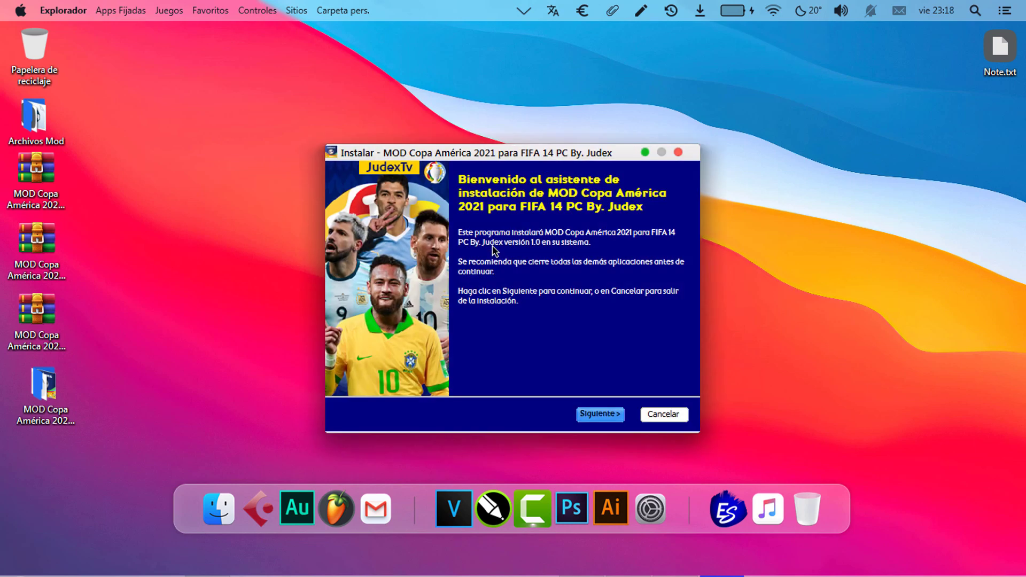
pyautogui.rightClick(206, 184)
pyautogui.click(221, 233)
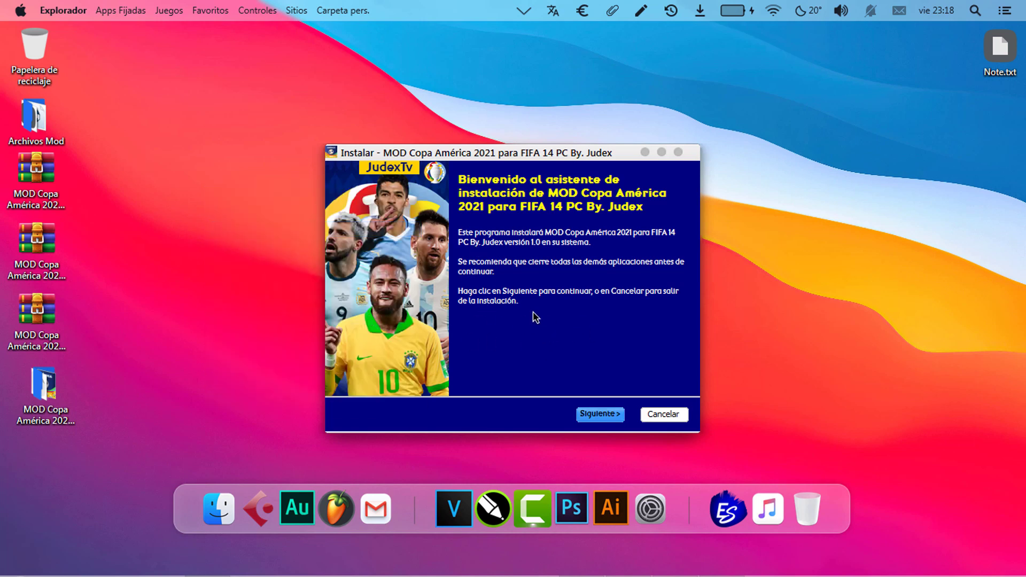
pyautogui.rightClick(225, 232)
pyautogui.click(239, 273)
# Step: Continue past the welcome page and browse for the destination, selecting the FIFA 14 Ultimate Edition folder on drive D
pyautogui.click(613, 417)
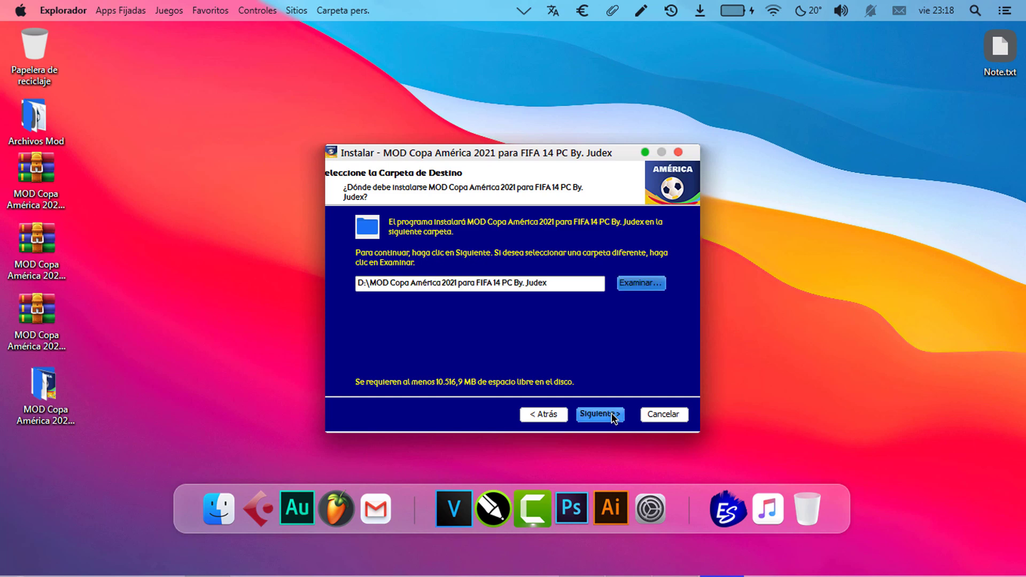
pyautogui.press('Tab')
pyautogui.press('Return')
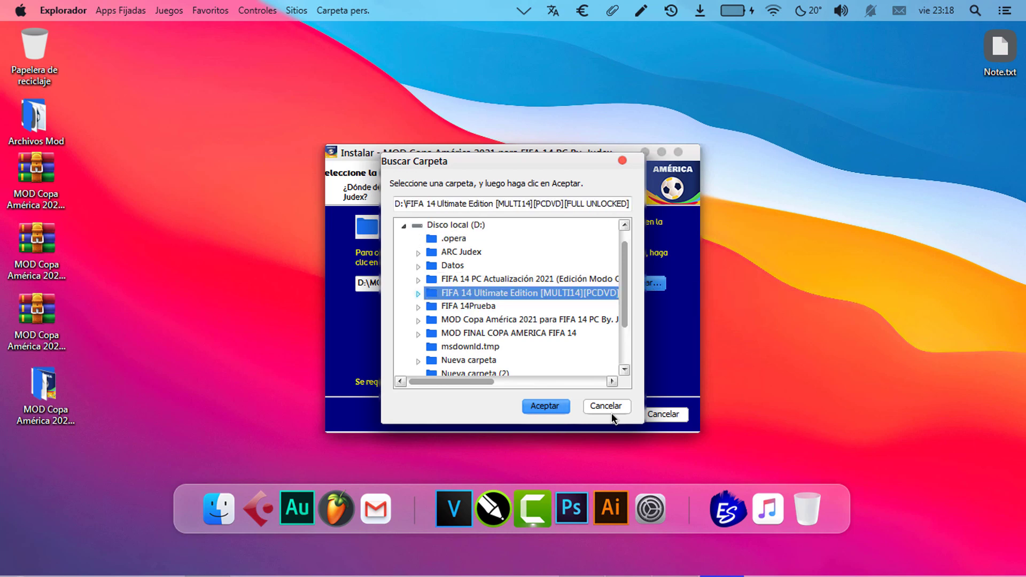
pyautogui.click(145, 223)
pyautogui.rightClick(146, 222)
pyautogui.click(167, 259)
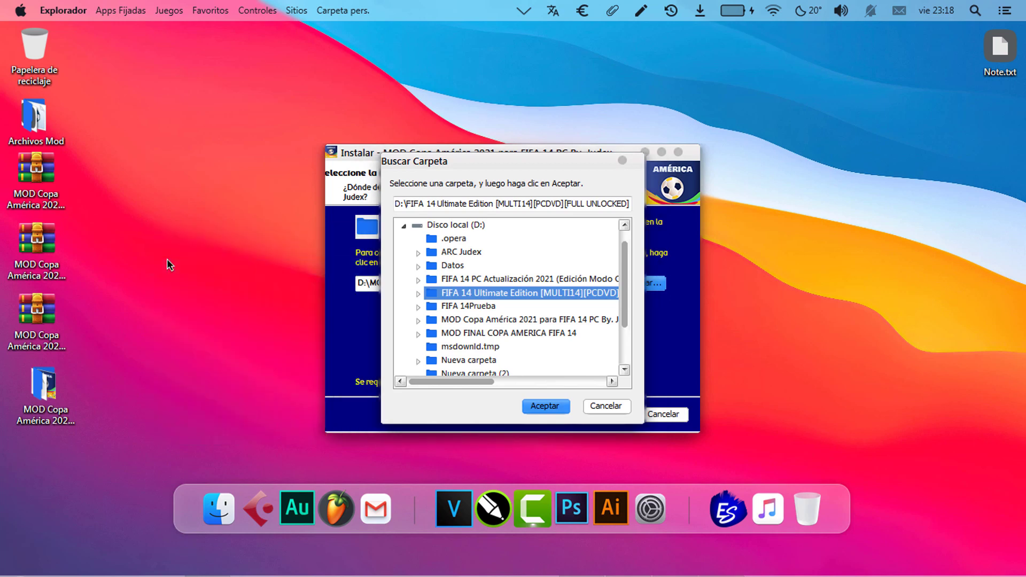
pyautogui.rightClick(167, 259)
pyautogui.click(254, 301)
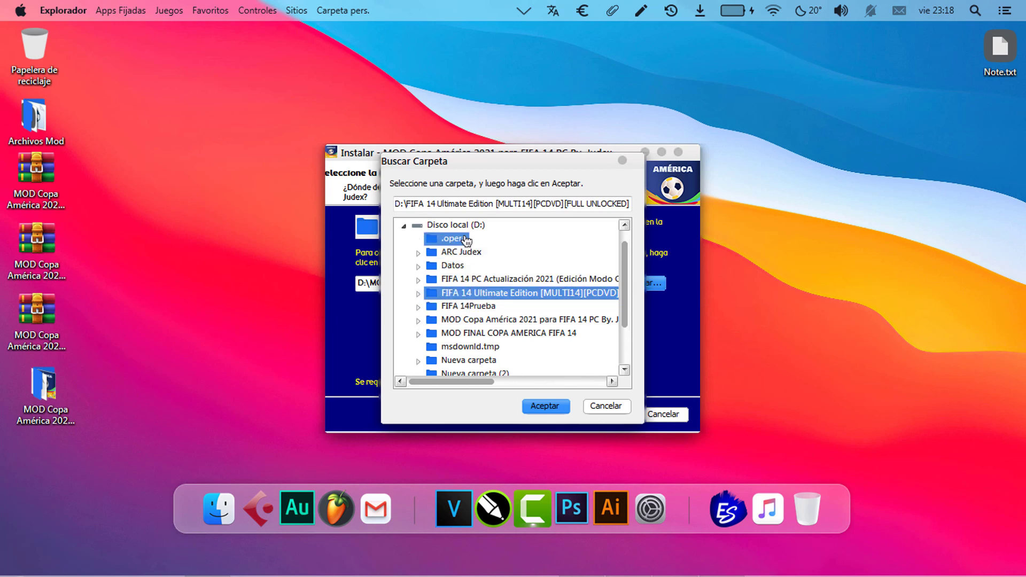
# Step: Set the destination to "D:\MOD Copa América 2021 para FIFA 14 PC By. Judex" and accept the default Start menu folder
pyautogui.click(452, 225)
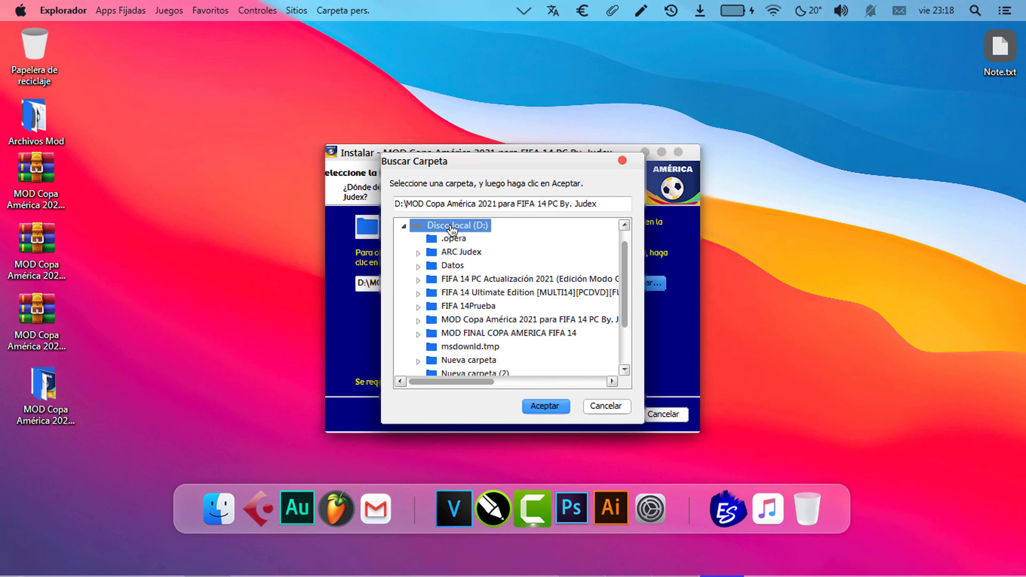
pyautogui.press('Return')
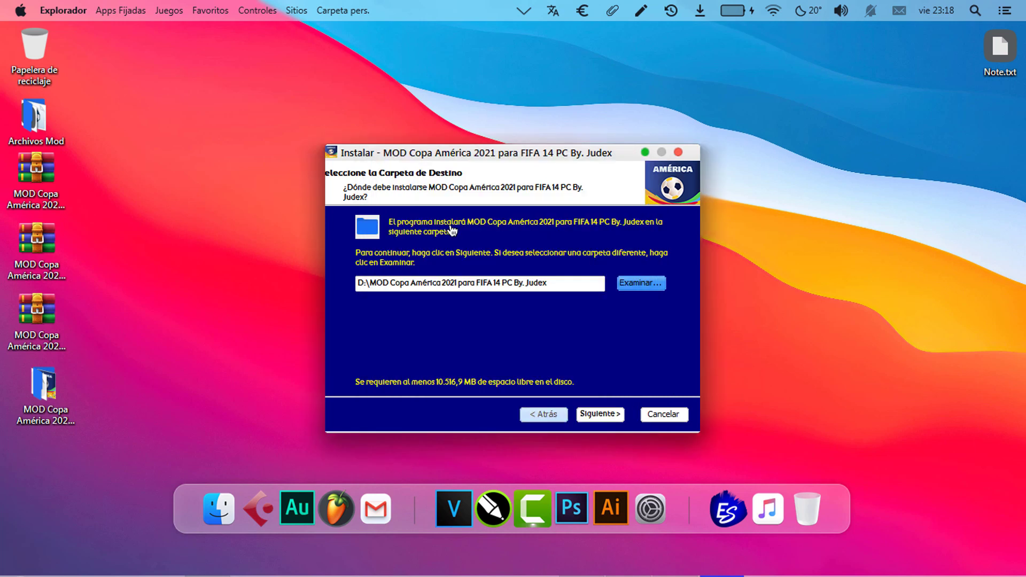
pyautogui.press('Return')
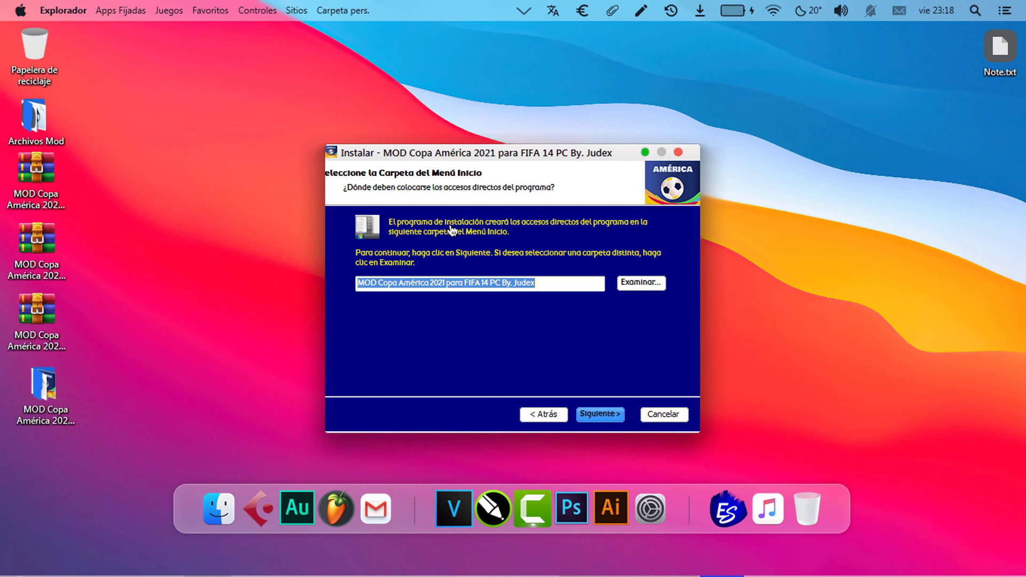
pyautogui.press('Return')
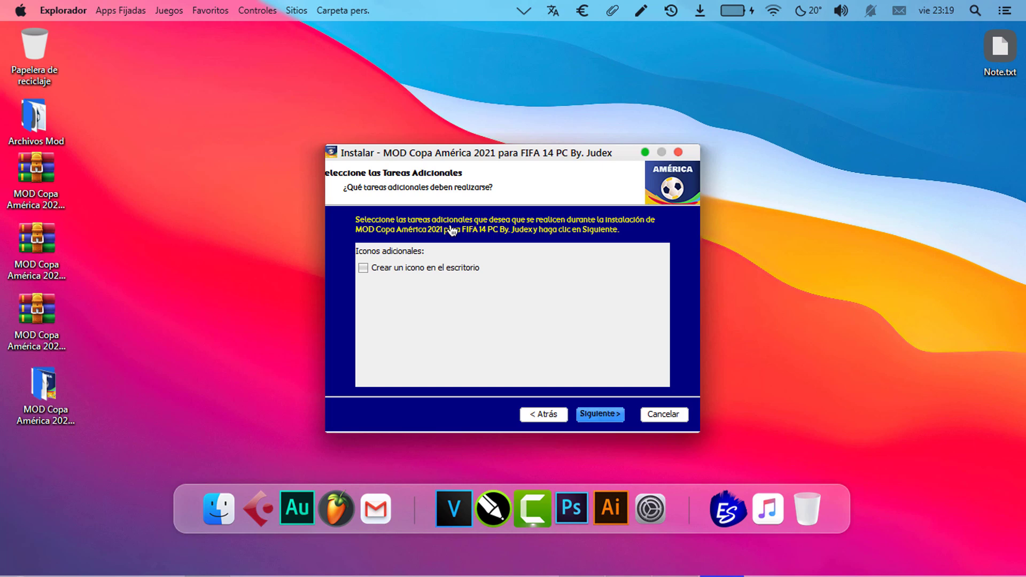
# Step: Leave the desktop icon option unchecked and start installing the mod with the summarized settings
pyautogui.rightClick(218, 208)
pyautogui.click(233, 248)
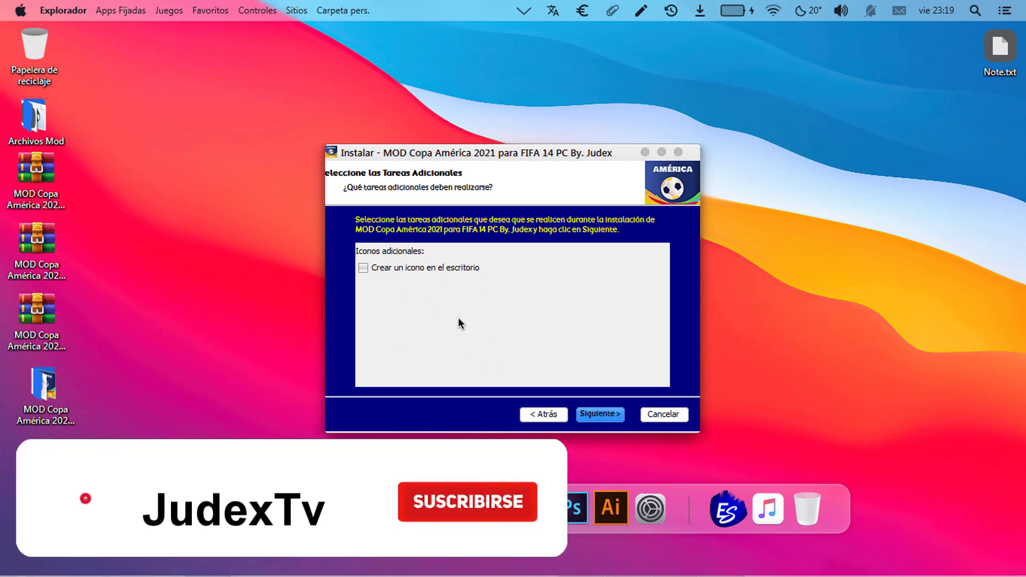
pyautogui.click(590, 412)
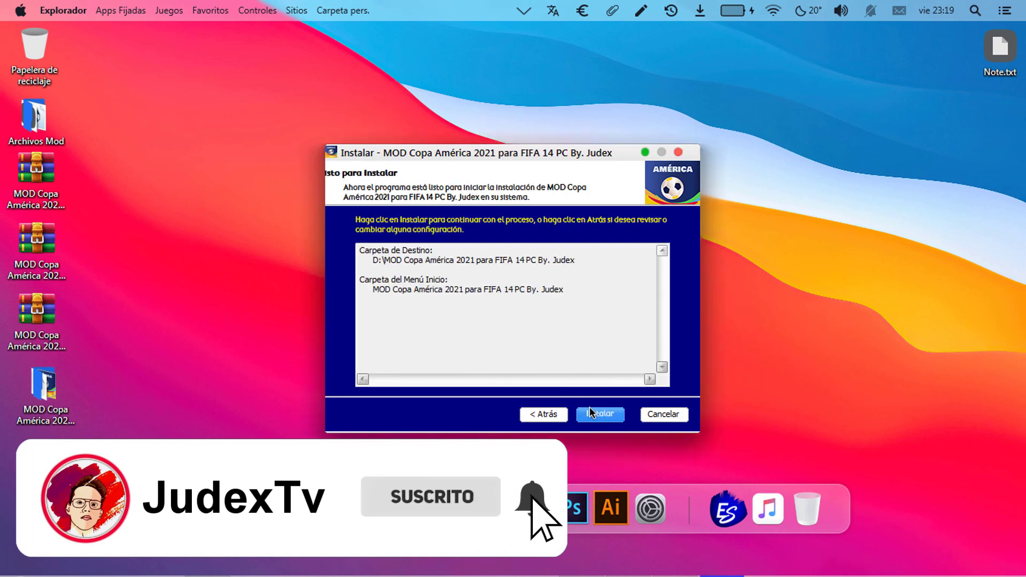
pyautogui.click(842, 278)
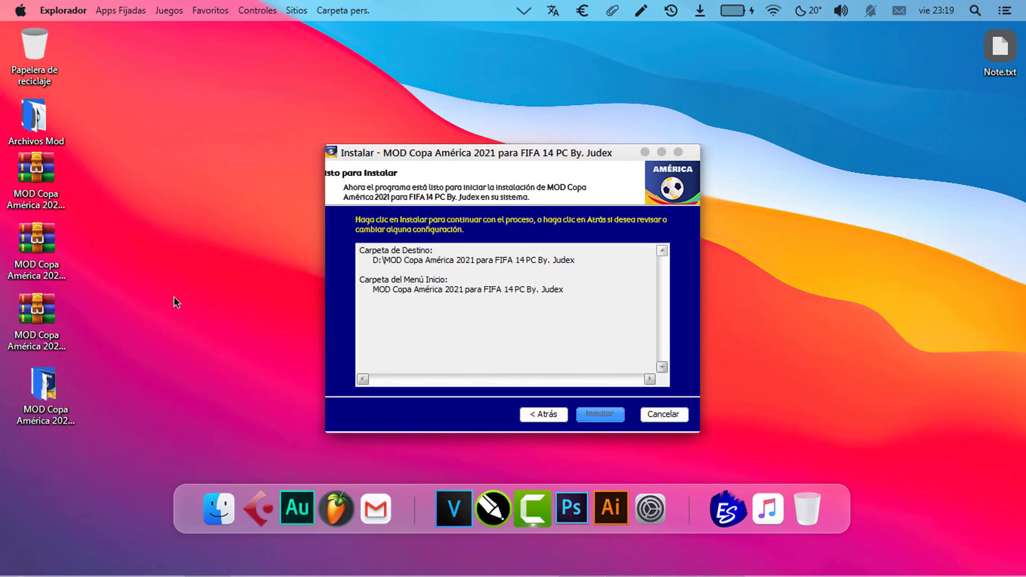
pyautogui.click(602, 416)
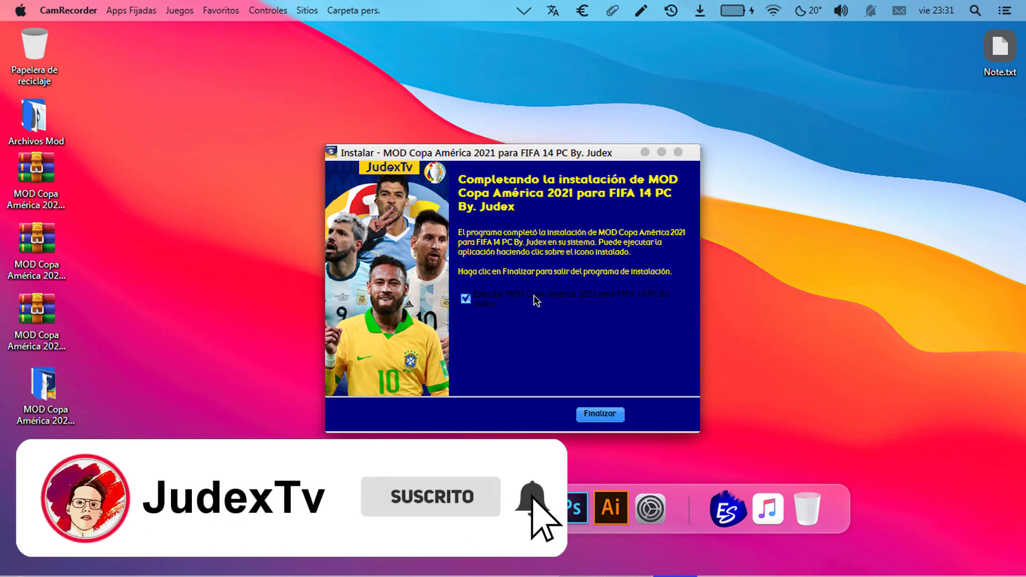
# Step: Disable running the mod on exit and finish the setup wizard
pyautogui.click(466, 300)
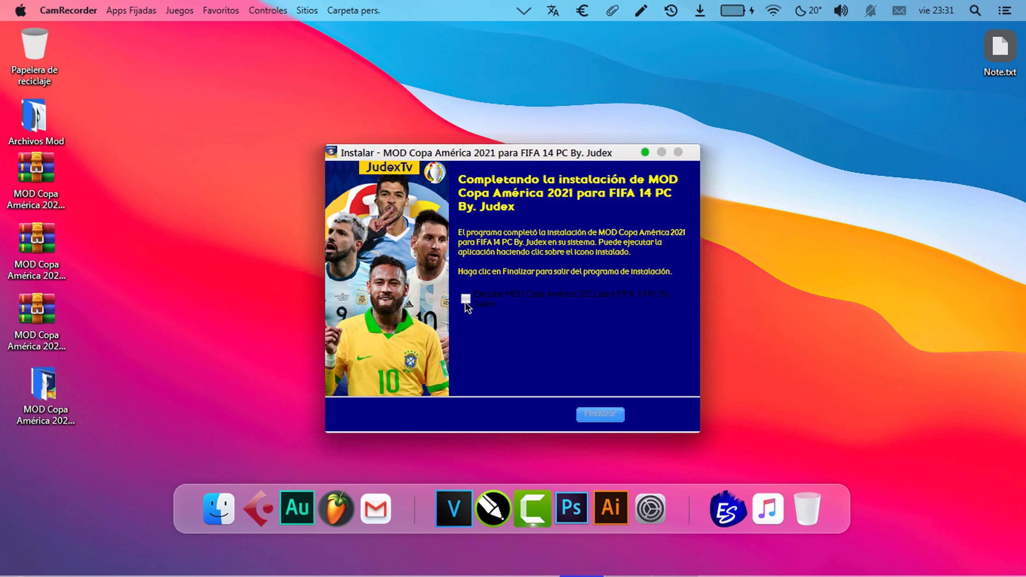
pyautogui.press('Return')
pyautogui.click(361, 264)
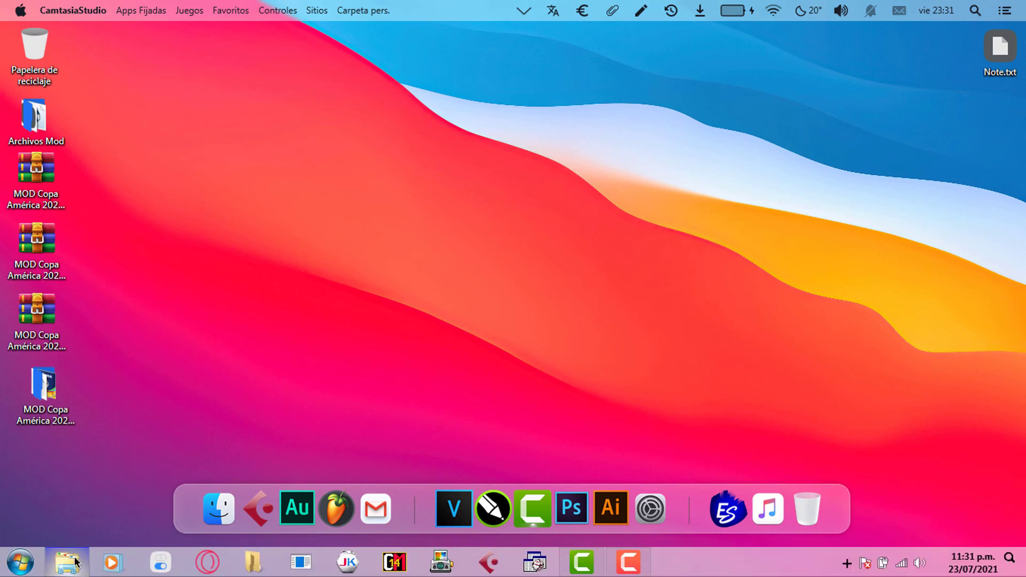
# Step: Open drive D in the file explorer and select the "MOD Copa América 2021 para FIFA 14 PC By. Judex" folder
pyautogui.click(67, 562)
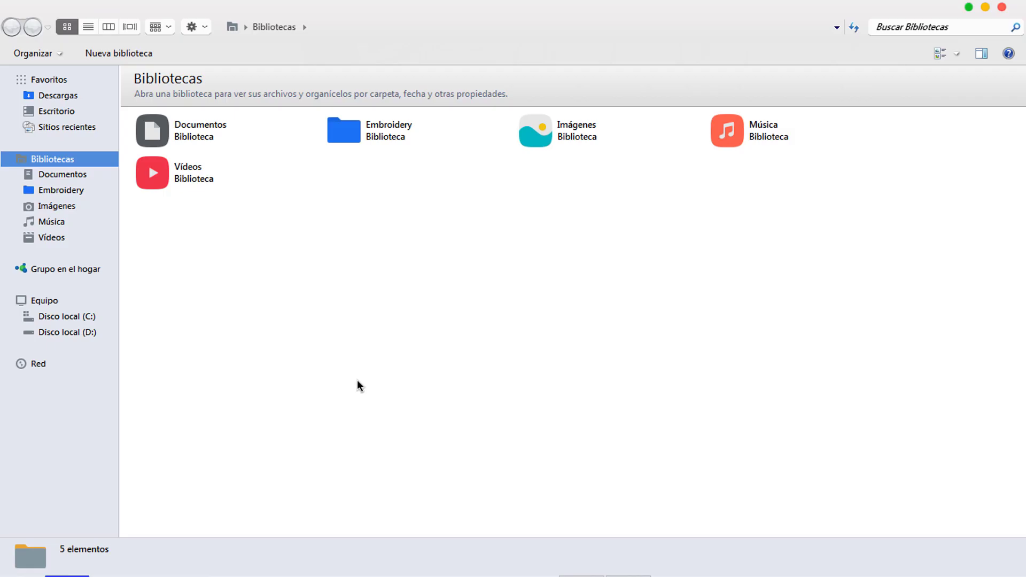
pyautogui.click(80, 334)
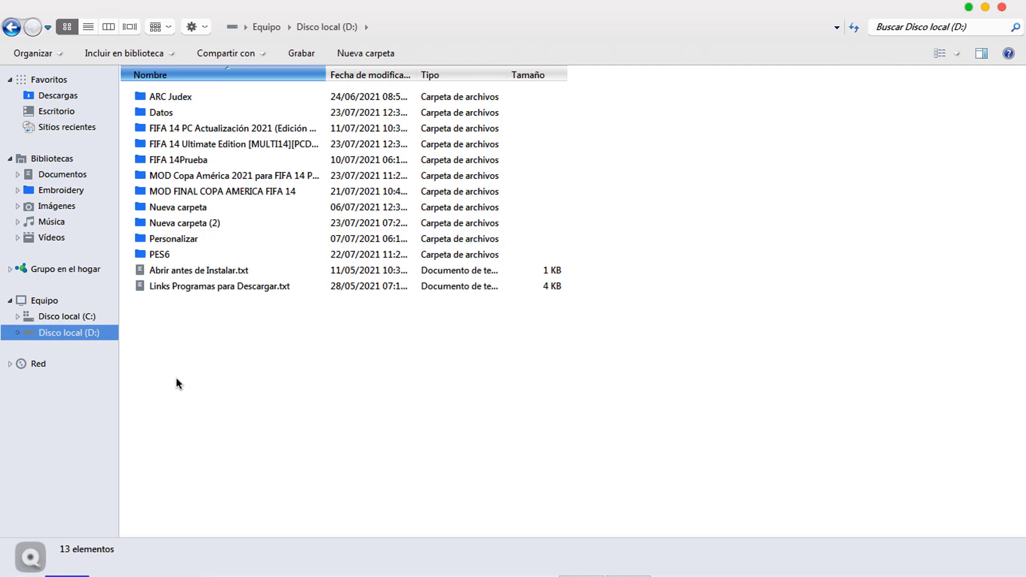
pyautogui.click(188, 171)
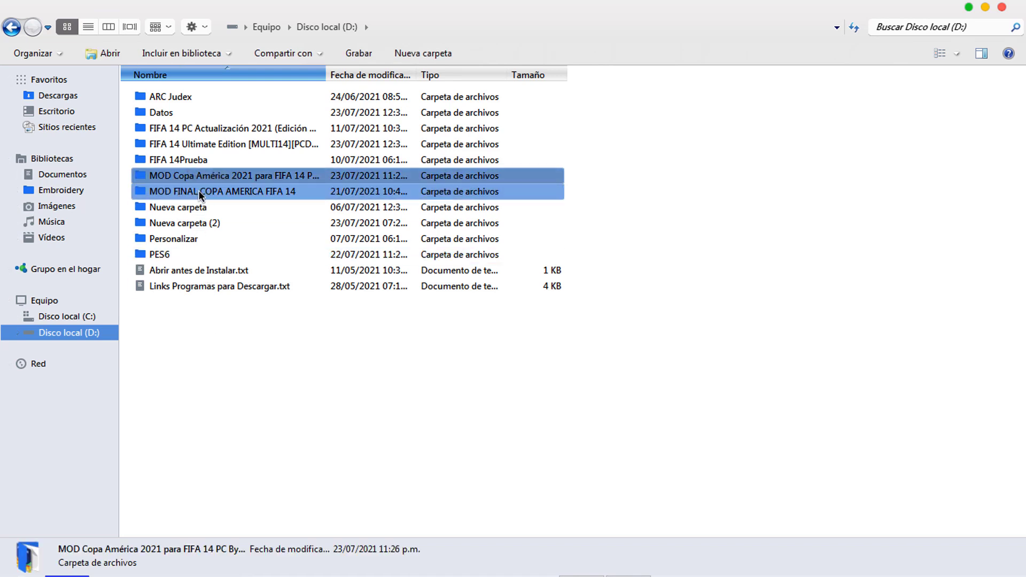
# Step: Look inside the Game subfolder of MOD FINAL COPA AMERICA FIFA 14 and return to drive D
pyautogui.doubleClick(197, 191)
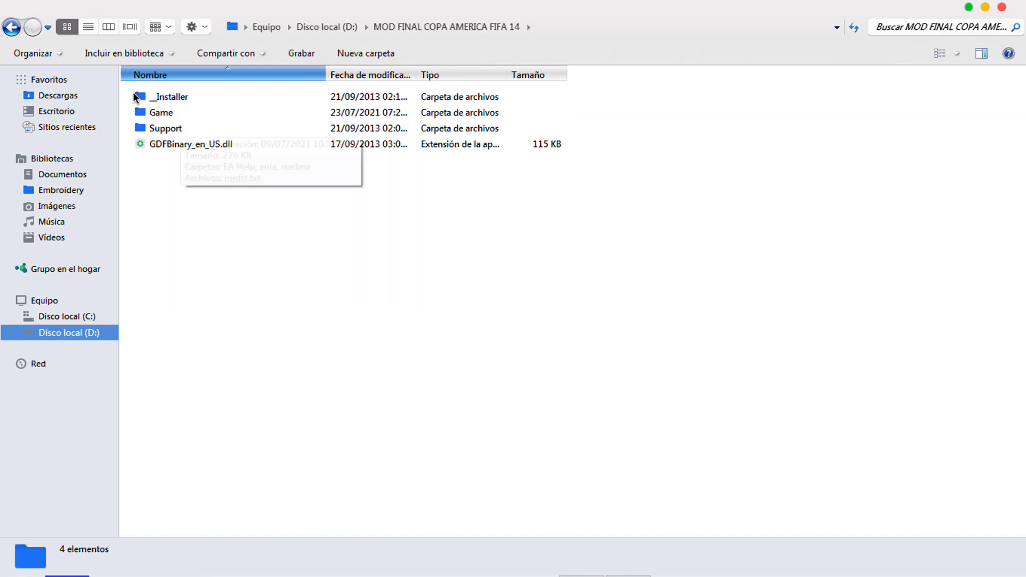
pyautogui.doubleClick(160, 112)
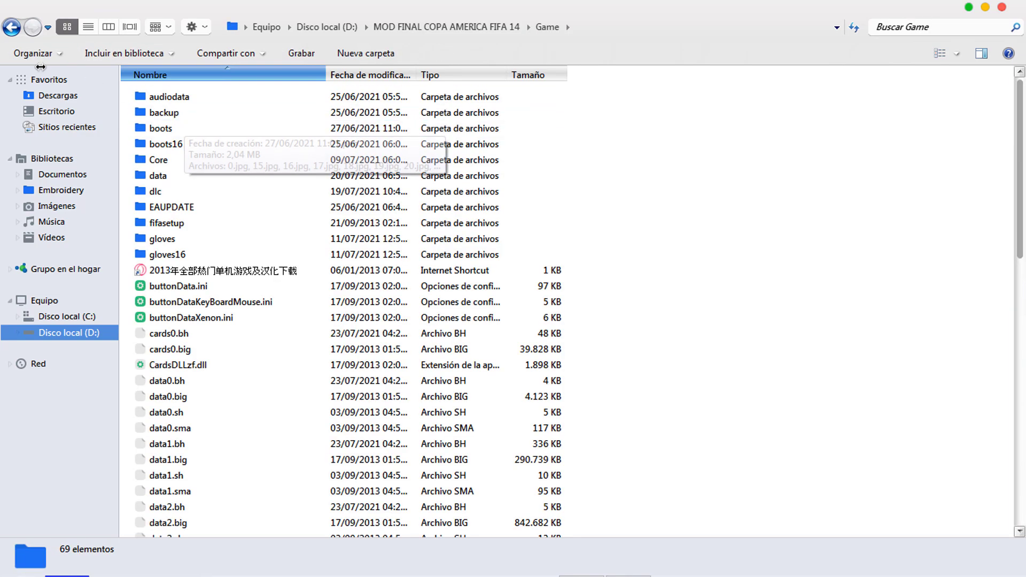
pyautogui.click(11, 27)
pyautogui.click(12, 27)
# Step: Inspect the p2p-f14p folder inside FIFA 14 Ultimate Edition and return to drive D
pyautogui.click(182, 177)
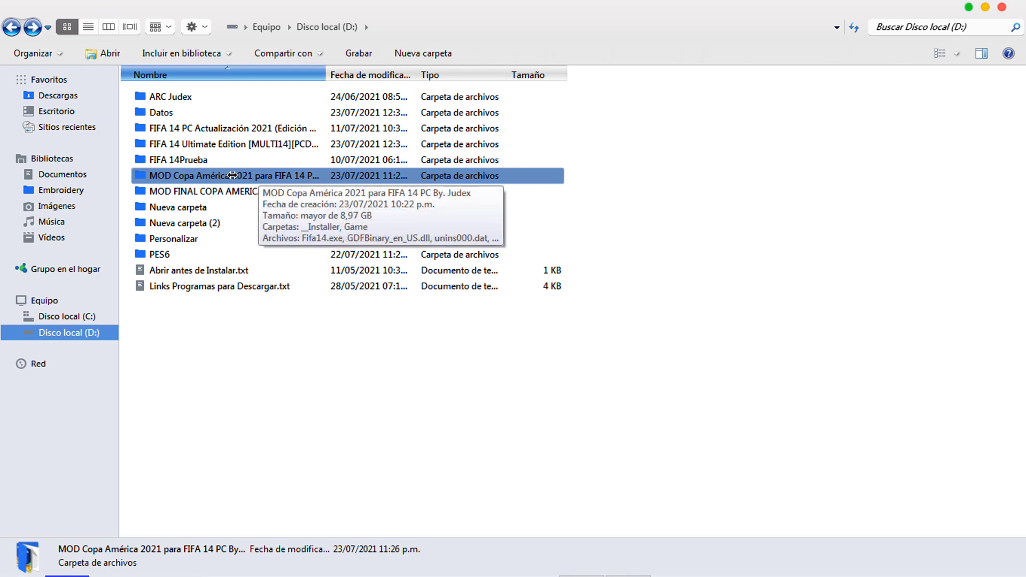
pyautogui.click(230, 144)
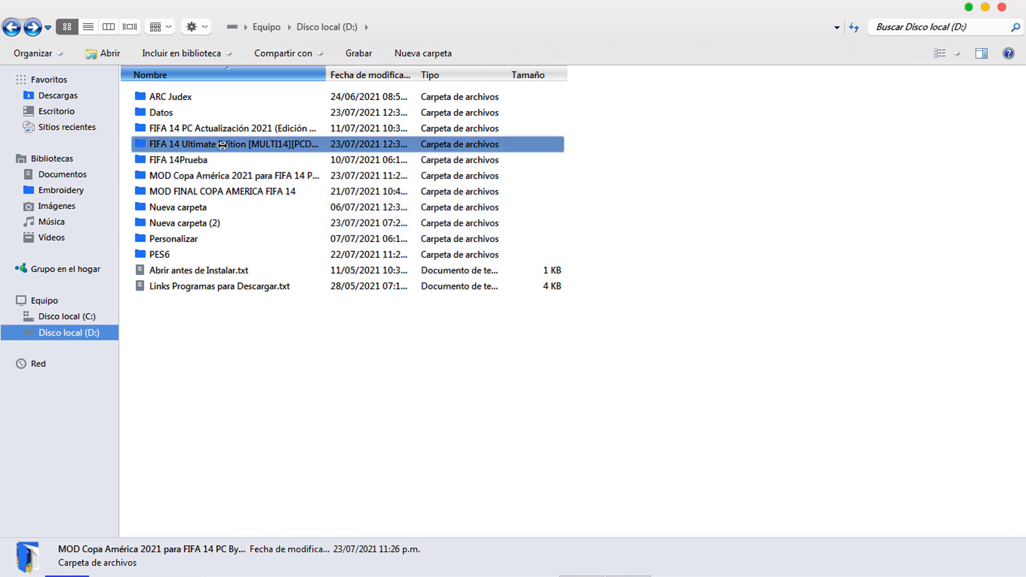
pyautogui.doubleClick(230, 143)
pyautogui.scroll(-8, 289, 314)
pyautogui.scroll(8, 286, 306)
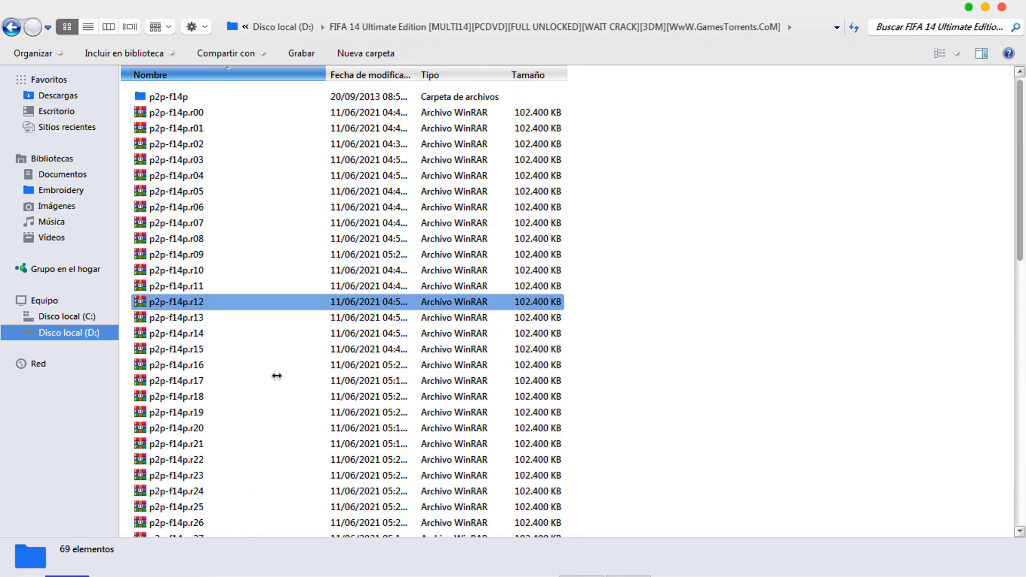
pyautogui.doubleClick(180, 97)
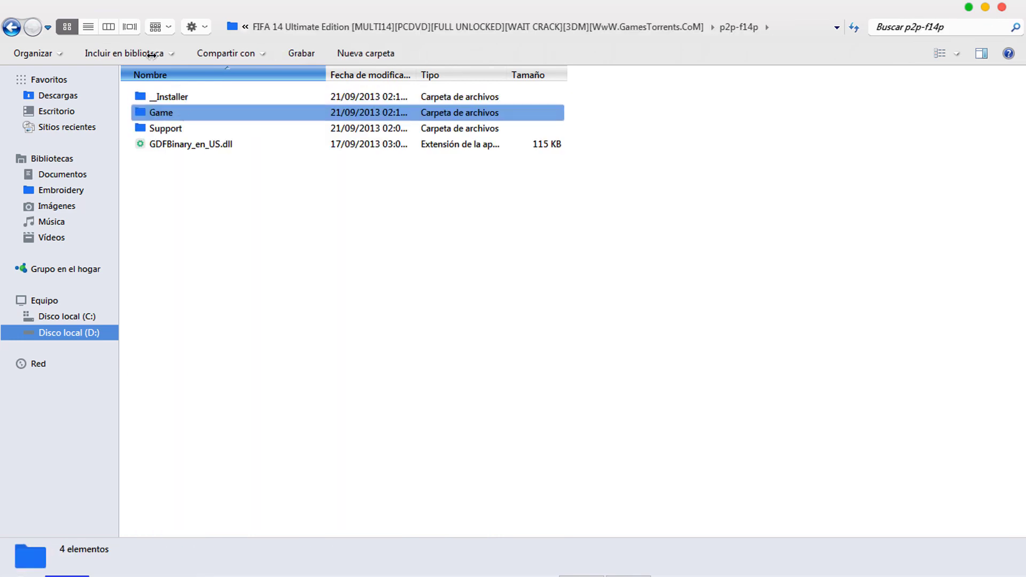
pyautogui.press('BackSpace')
pyautogui.press('BackSpace')
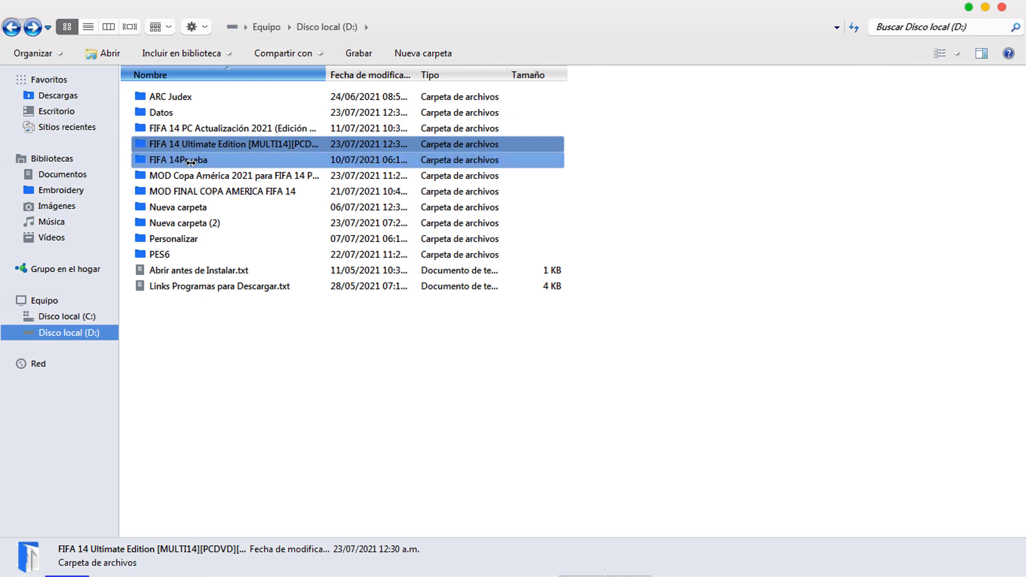
# Step: Open the "MOD Copa América 2021 para FIFA 14 PC By. Judex" folder and cut all of its files and folders
pyautogui.doubleClick(181, 176)
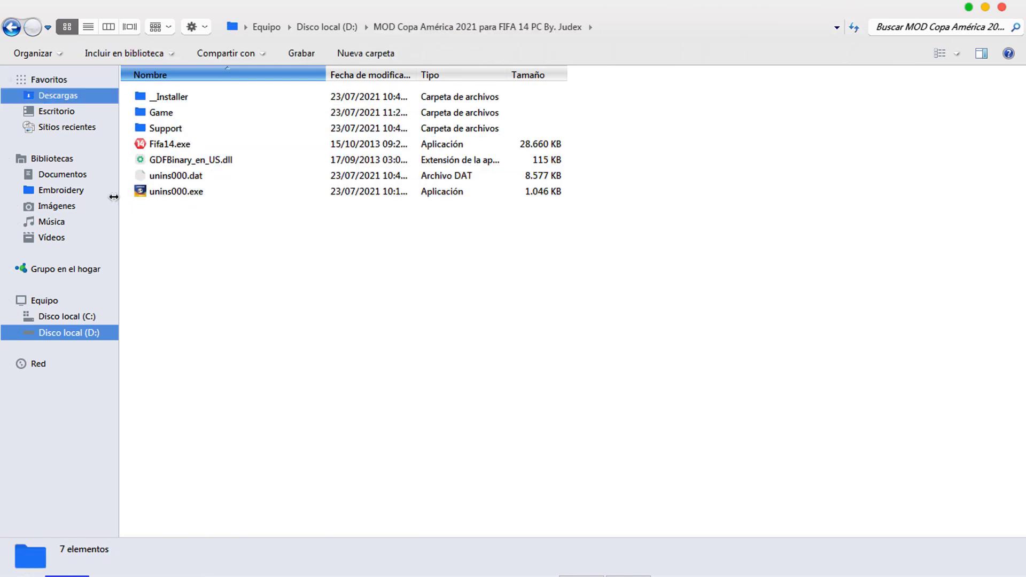
pyautogui.moveTo(190, 247); pyautogui.dragTo(160, 88)
pyautogui.rightClick(162, 119)
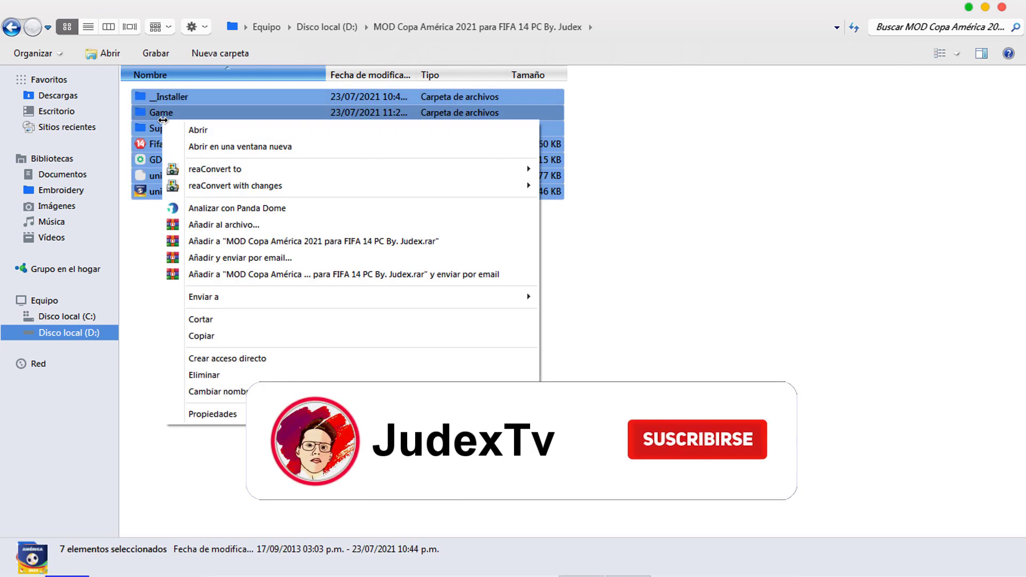
pyautogui.rightClick(728, 224)
pyautogui.click(393, 284)
pyautogui.moveTo(275, 298); pyautogui.dragTo(199, 86)
pyautogui.rightClick(180, 129)
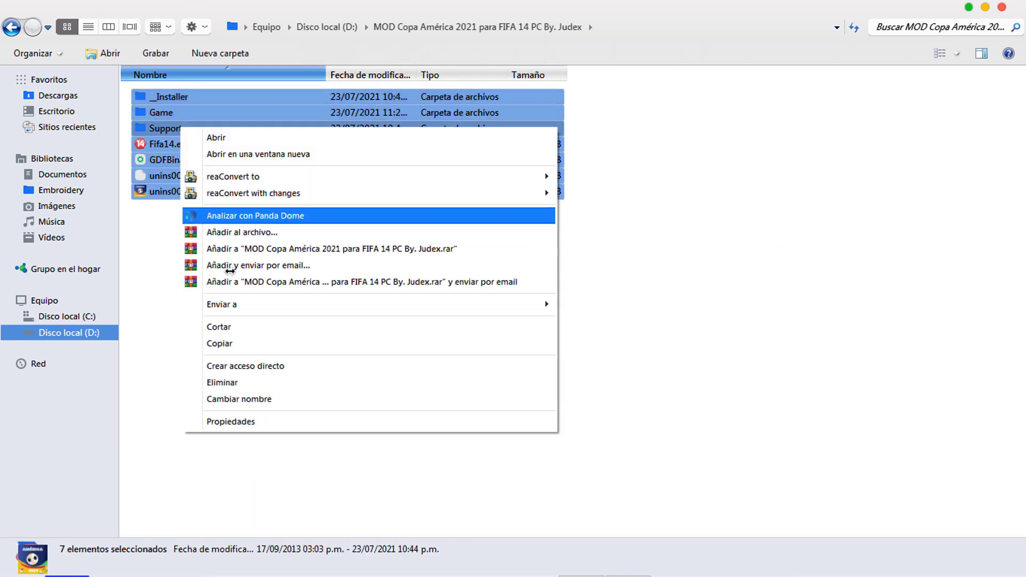
pyautogui.click(227, 323)
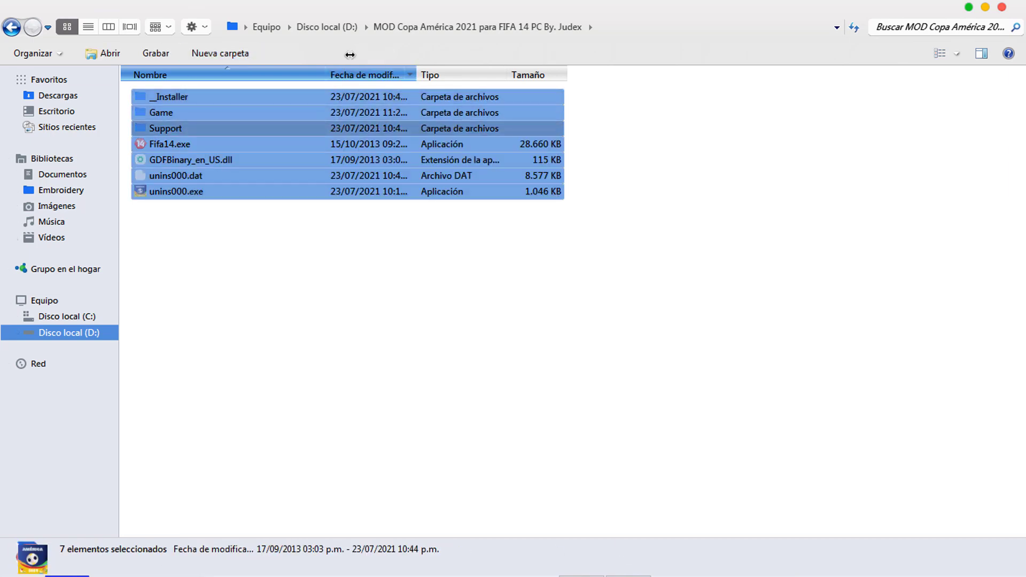
# Step: Paste the cut mod files into the p2p-f14p folder inside FIFA 14 Ultimate Edition on drive D
pyautogui.click(326, 27)
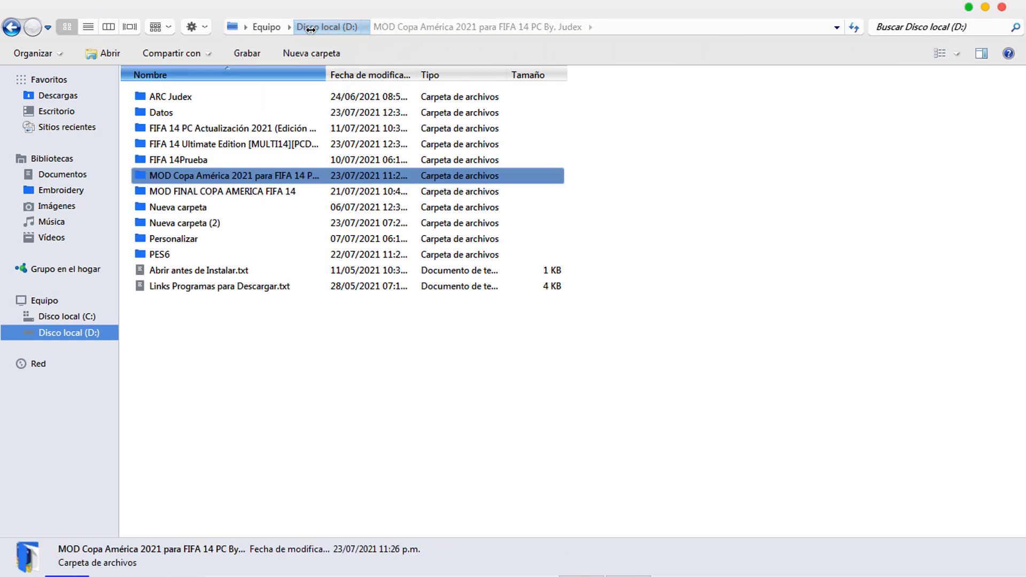
pyautogui.doubleClick(222, 149)
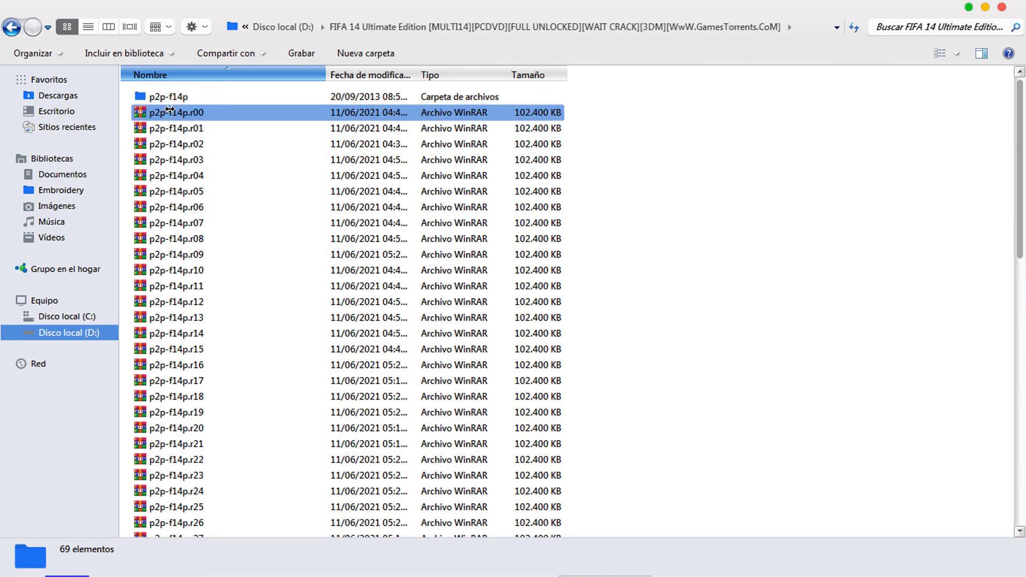
pyautogui.click(174, 102)
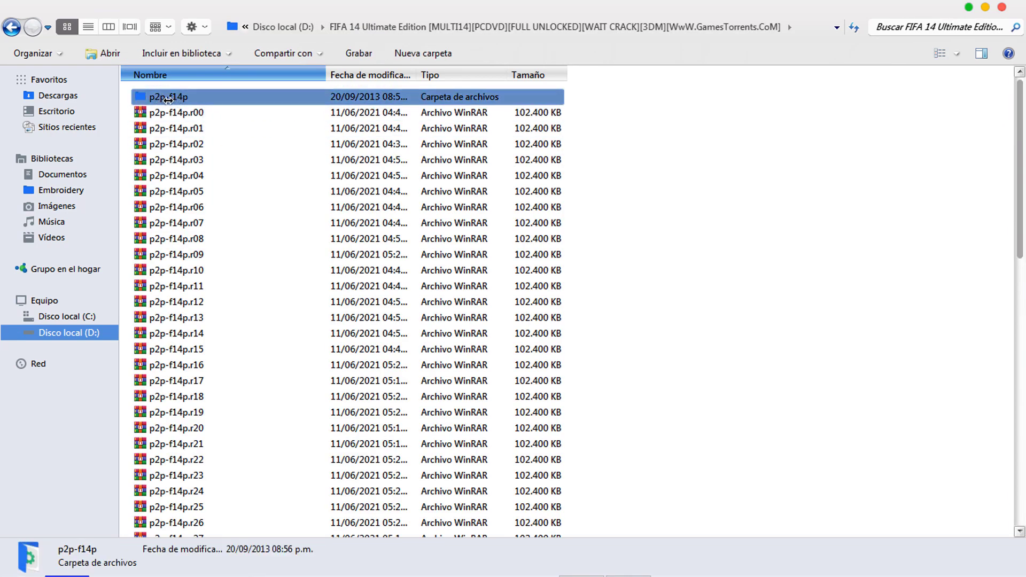
pyautogui.doubleClick(169, 98)
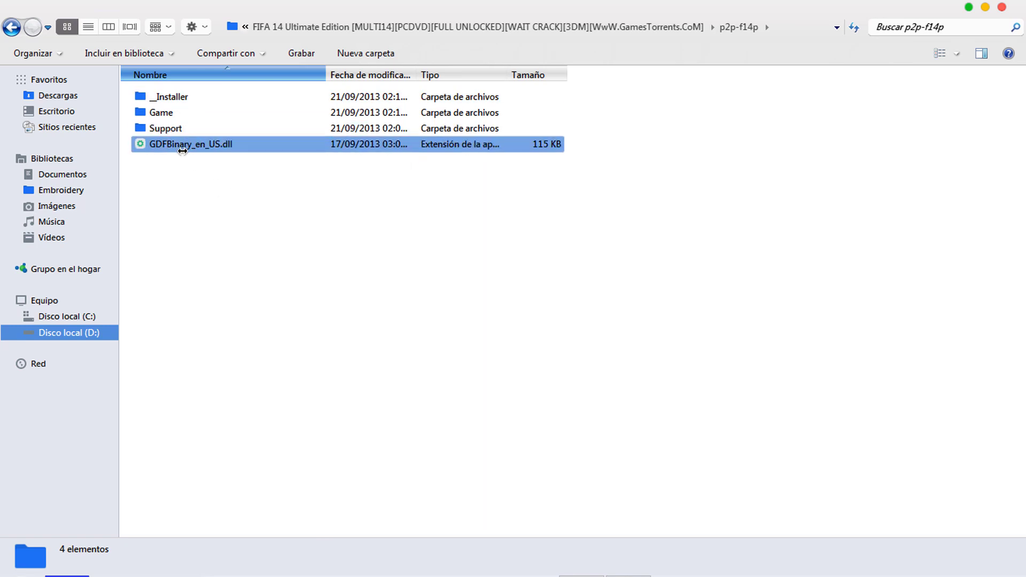
pyautogui.rightClick(186, 178)
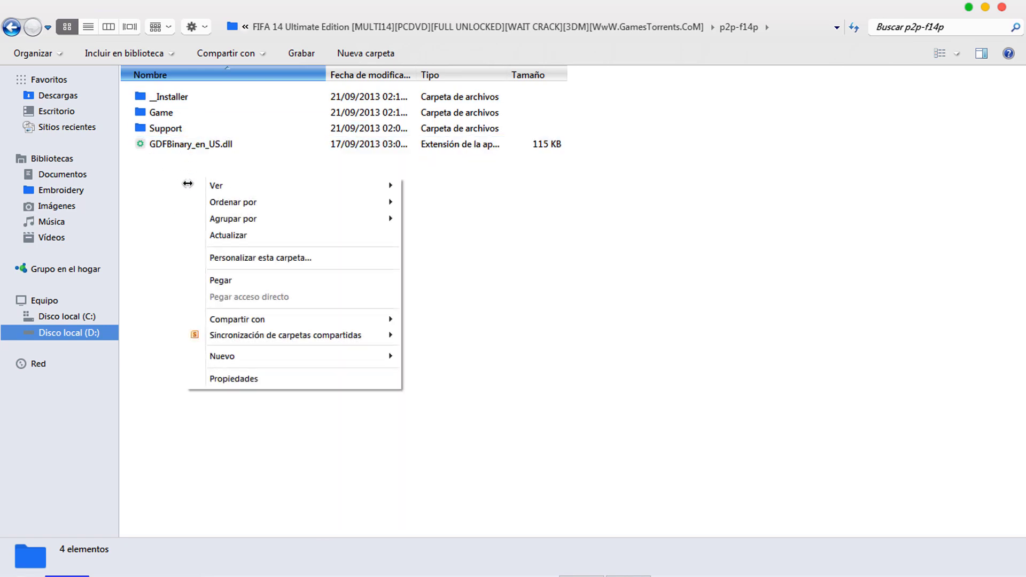
pyautogui.click(221, 280)
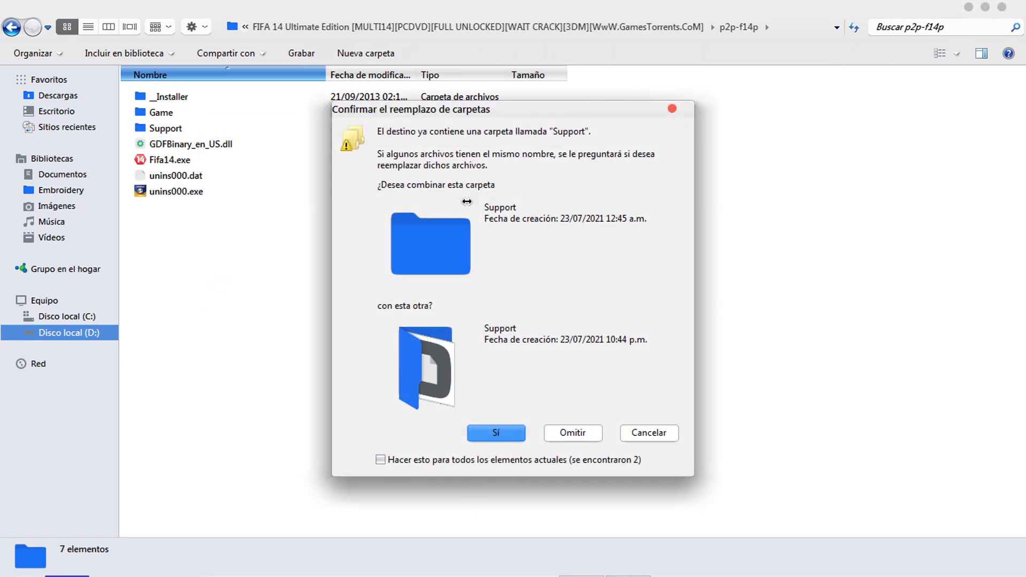
# Step: Merge all the matching folders and move and replace the duplicate files for every conflict
pyautogui.click(467, 461)
pyautogui.click(489, 433)
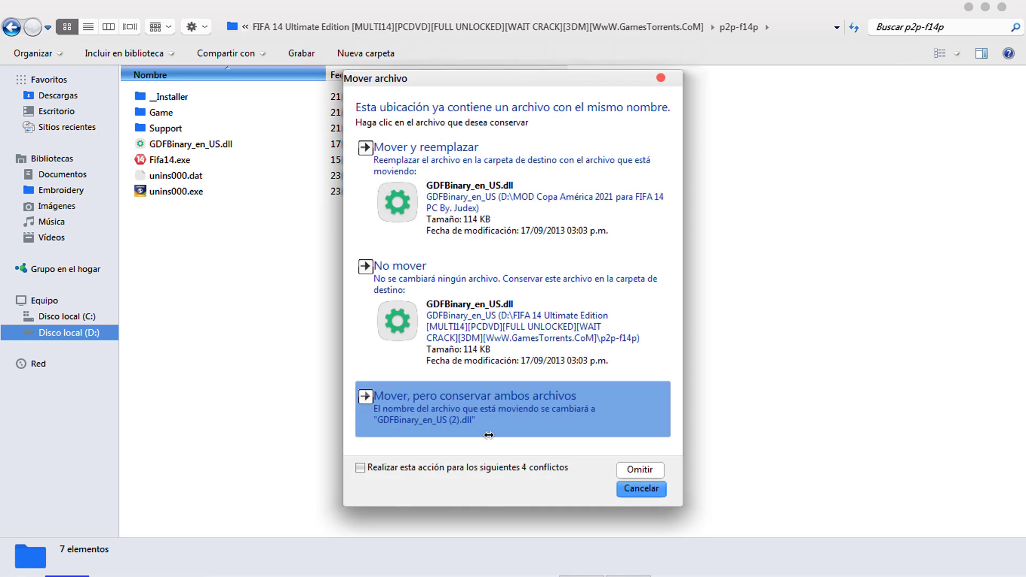
pyautogui.click(467, 466)
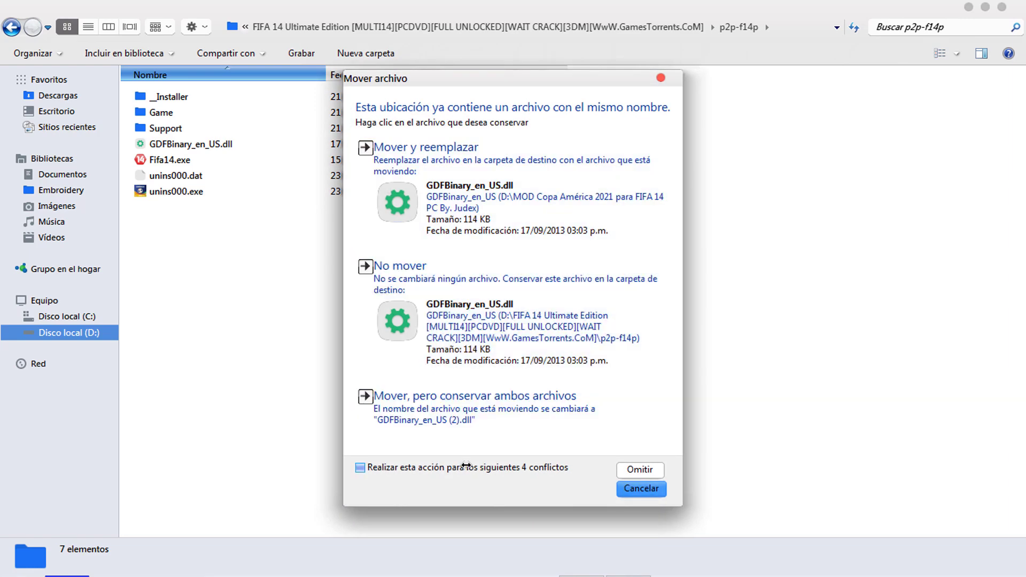
pyautogui.click(485, 233)
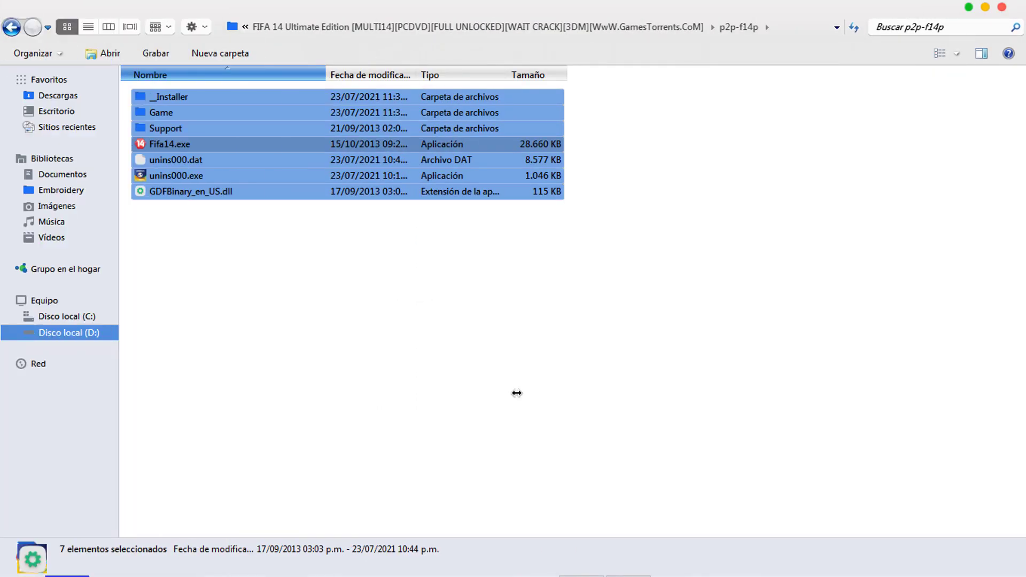
pyautogui.click(406, 338)
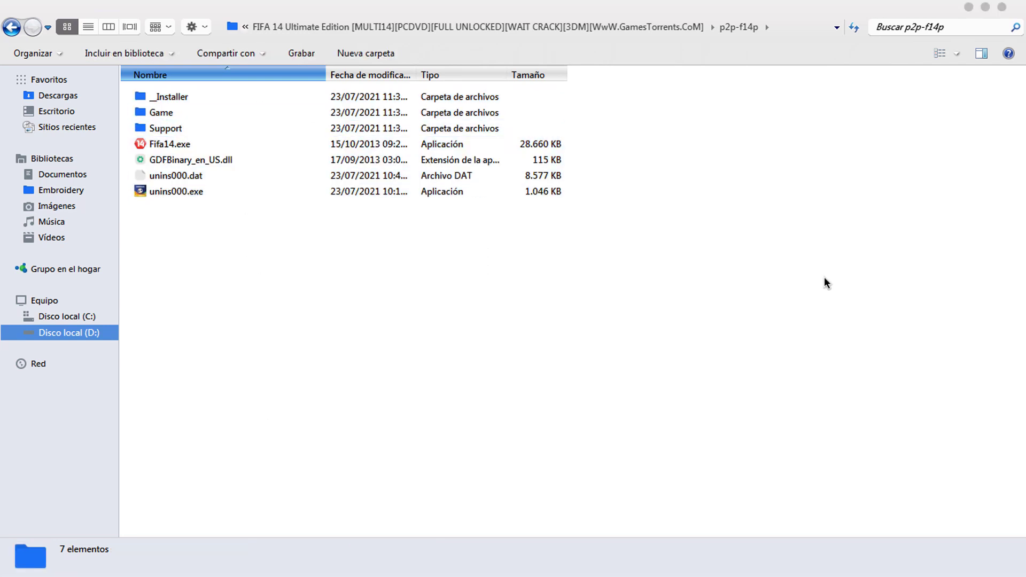
# Step: Close the file explorer window and refresh the desktop
pyautogui.click(1002, 7)
pyautogui.rightClick(447, 140)
pyautogui.click(483, 175)
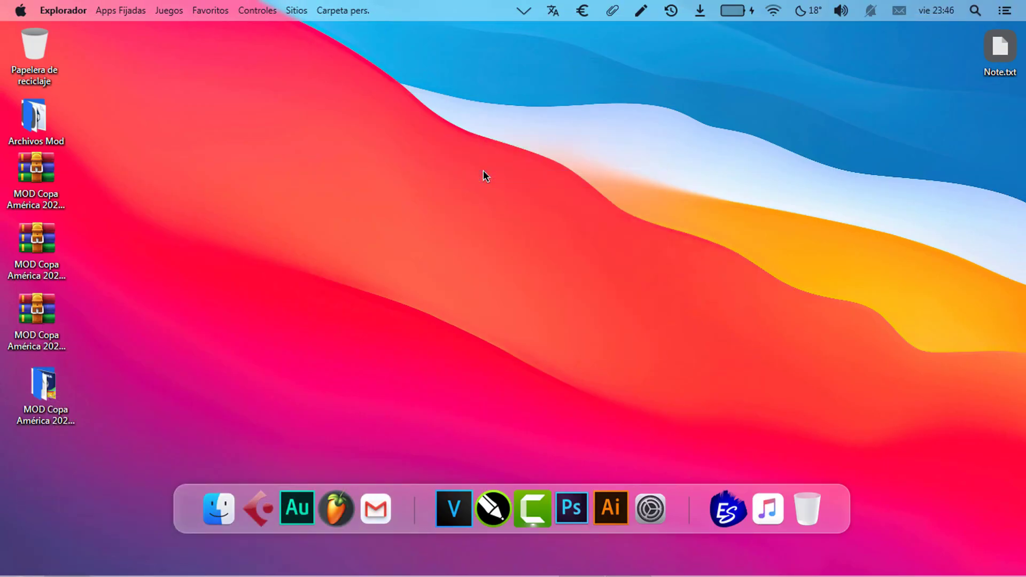
pyautogui.rightClick(260, 141)
pyautogui.click(287, 179)
pyautogui.rightClick(291, 188)
pyautogui.click(316, 230)
# Step: Launch File Master and open its root folder browser
pyautogui.moveTo(315, 575)
pyautogui.click(259, 566)
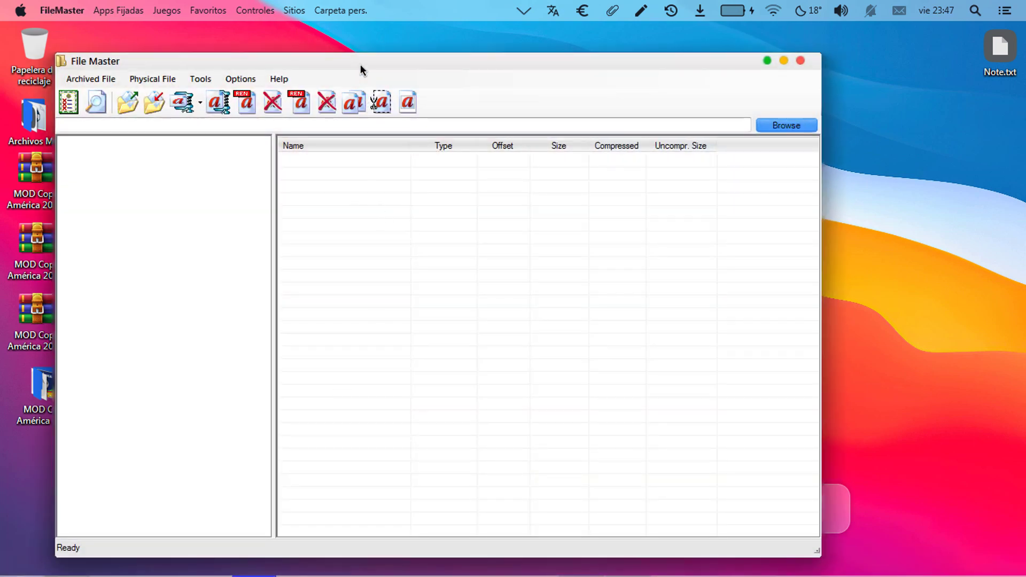
pyautogui.moveTo(362, 69); pyautogui.dragTo(427, 58)
pyautogui.click(854, 114)
pyautogui.moveTo(512, 173); pyautogui.dragTo(537, 71)
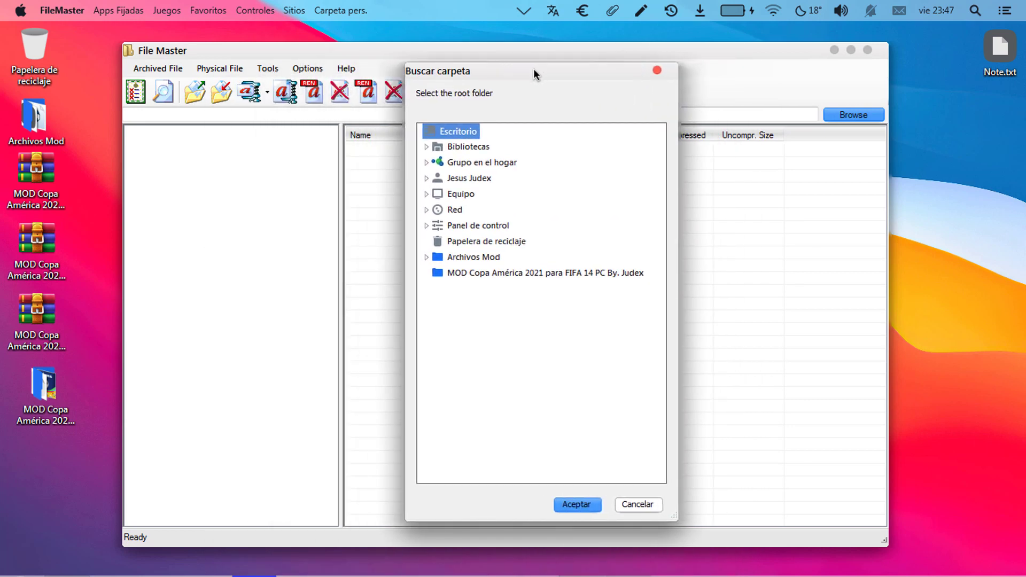
# Step: Choose p2p-f14p inside FIFA 14 Ultimate Edition on drive D as the root folder
pyautogui.click(461, 194)
pyautogui.click(486, 226)
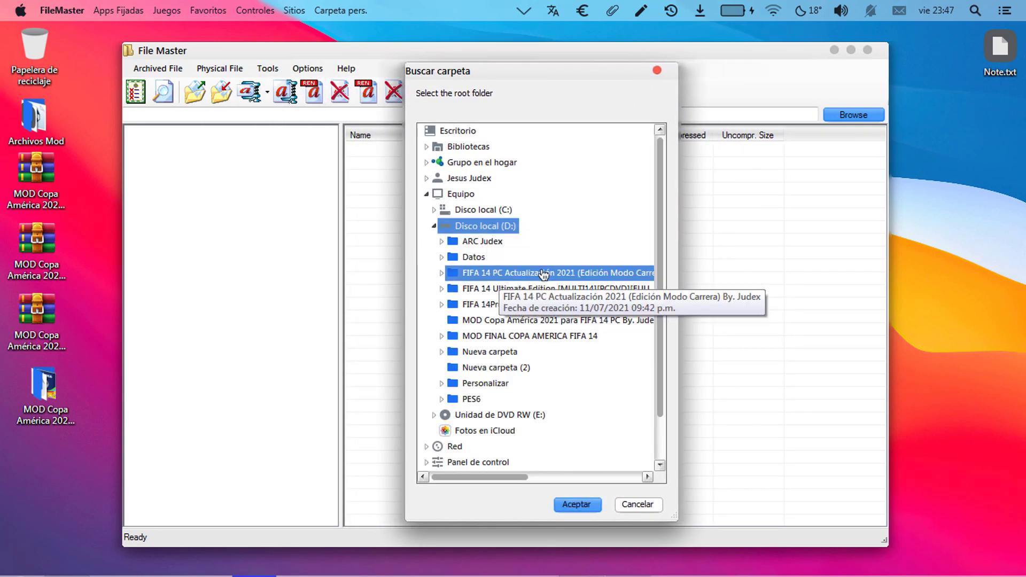
pyautogui.click(512, 290)
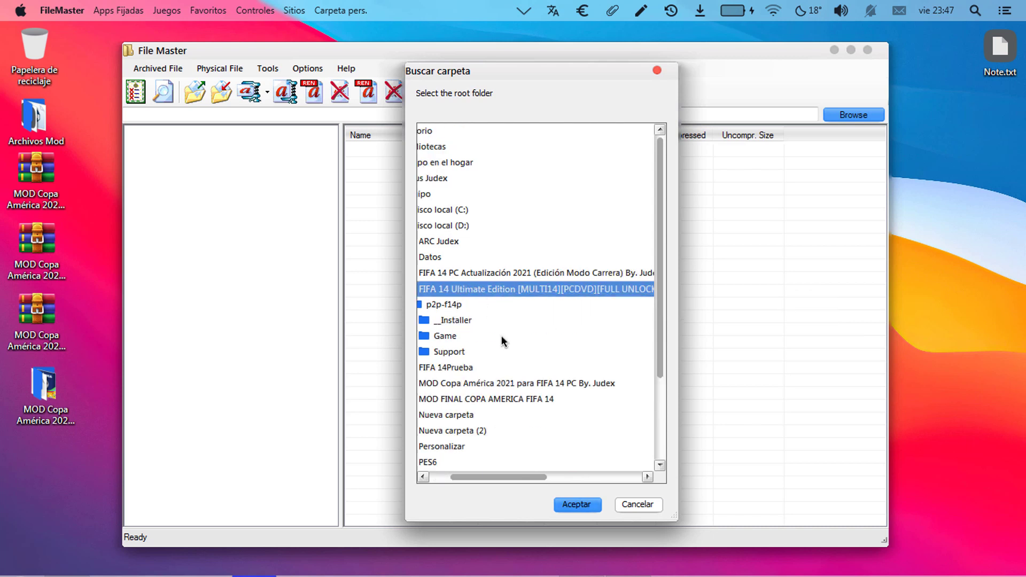
pyautogui.moveTo(524, 476); pyautogui.dragTo(506, 476)
pyautogui.click(488, 306)
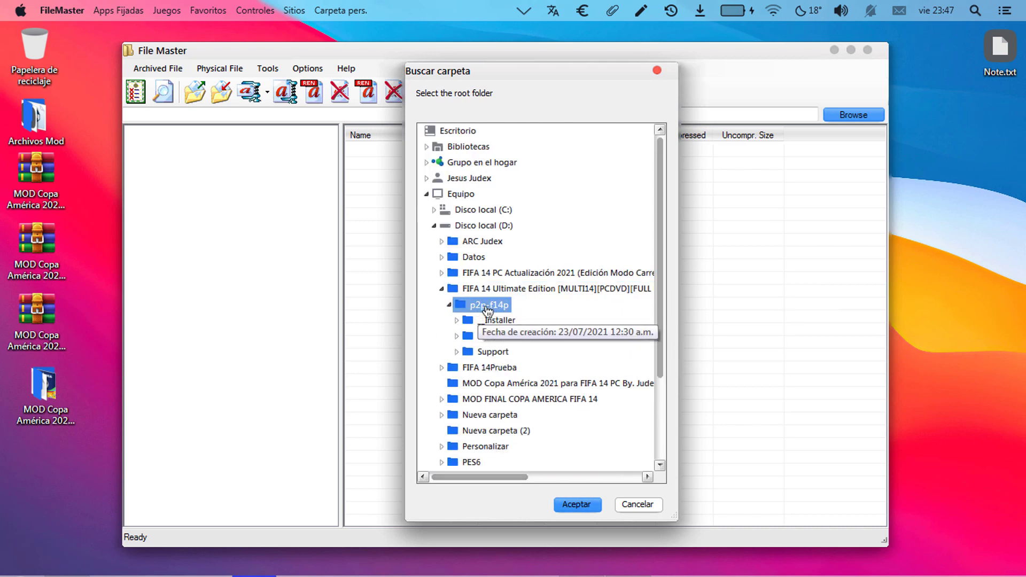
pyautogui.click(562, 505)
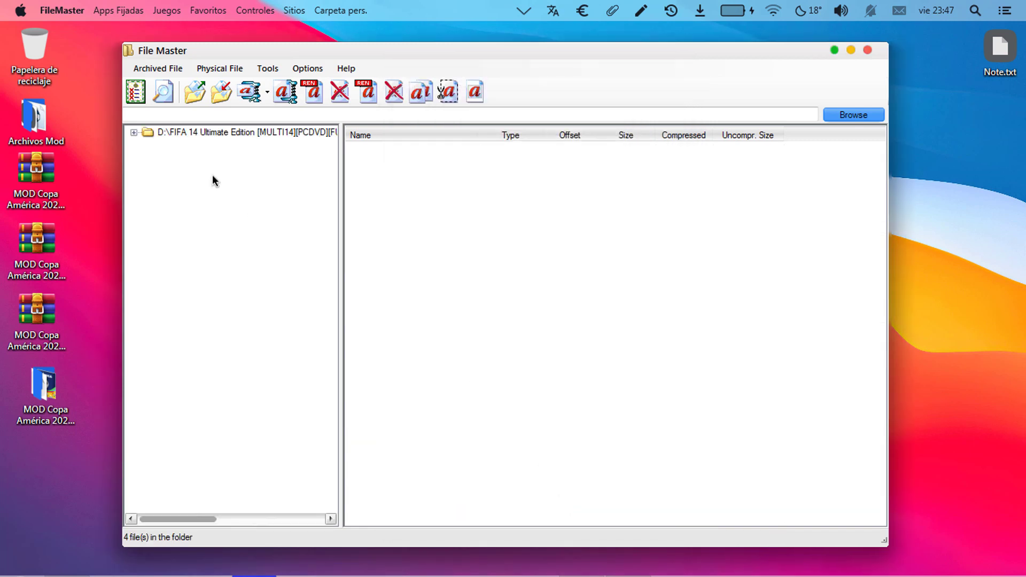
# Step: Expand the p2p-f14p root folder and its Game subfolder in the tree and regenerate the game's .bh files
pyautogui.click(133, 133)
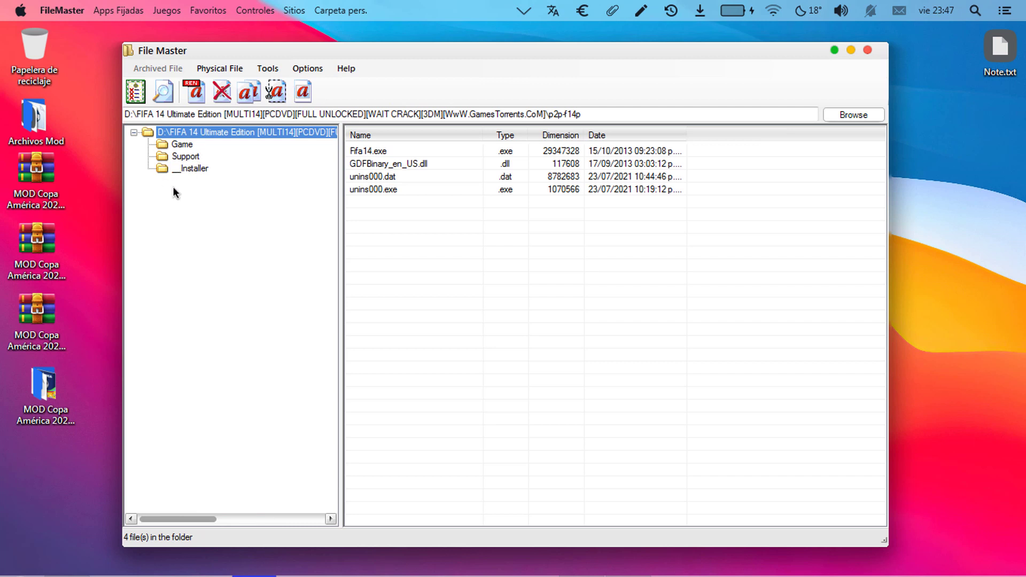
pyautogui.moveTo(391, 235); pyautogui.dragTo(419, 111)
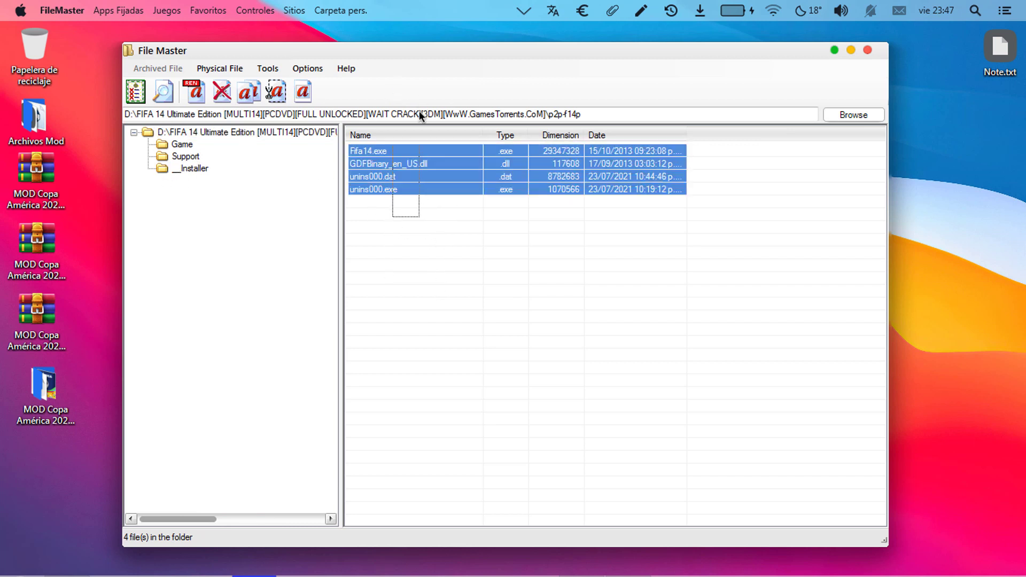
pyautogui.click(427, 248)
pyautogui.click(406, 166)
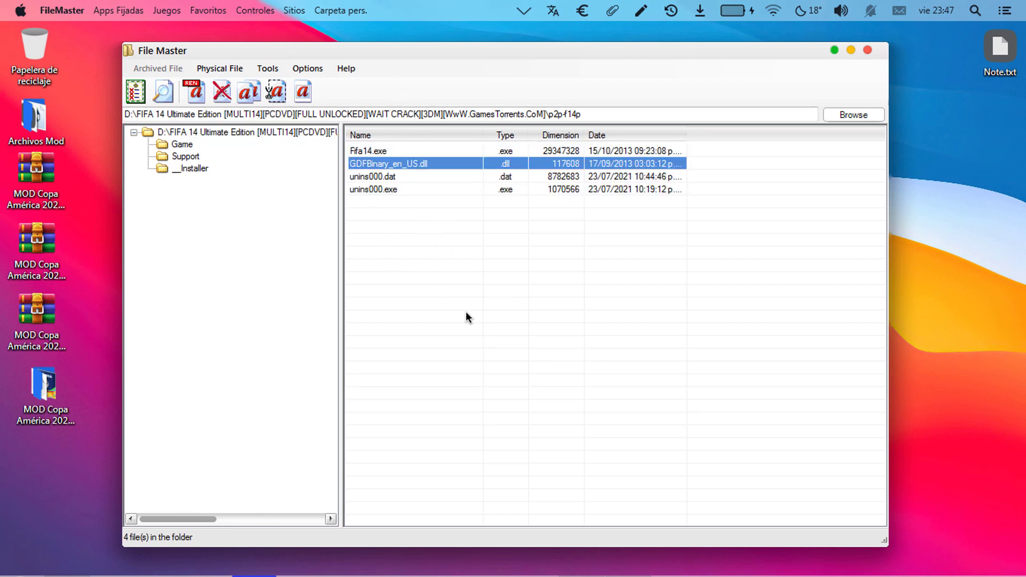
pyautogui.moveTo(443, 271); pyautogui.dragTo(379, 160)
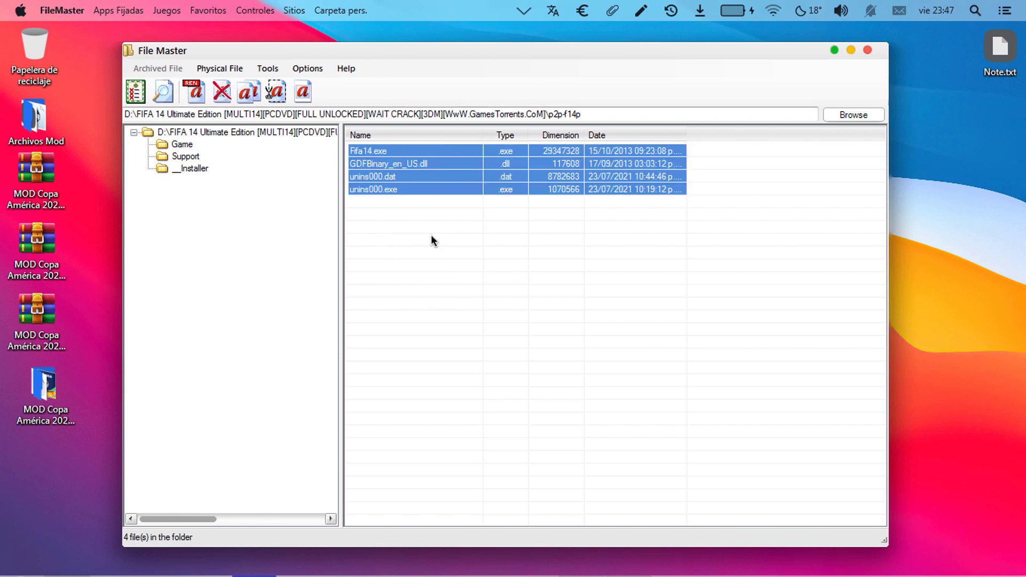
pyautogui.click(424, 227)
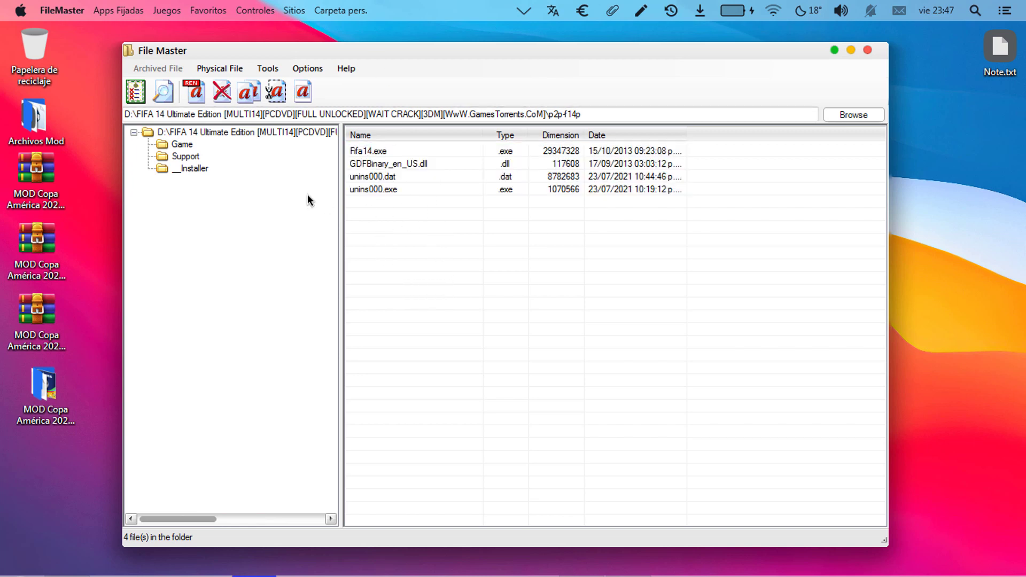
pyautogui.click(172, 143)
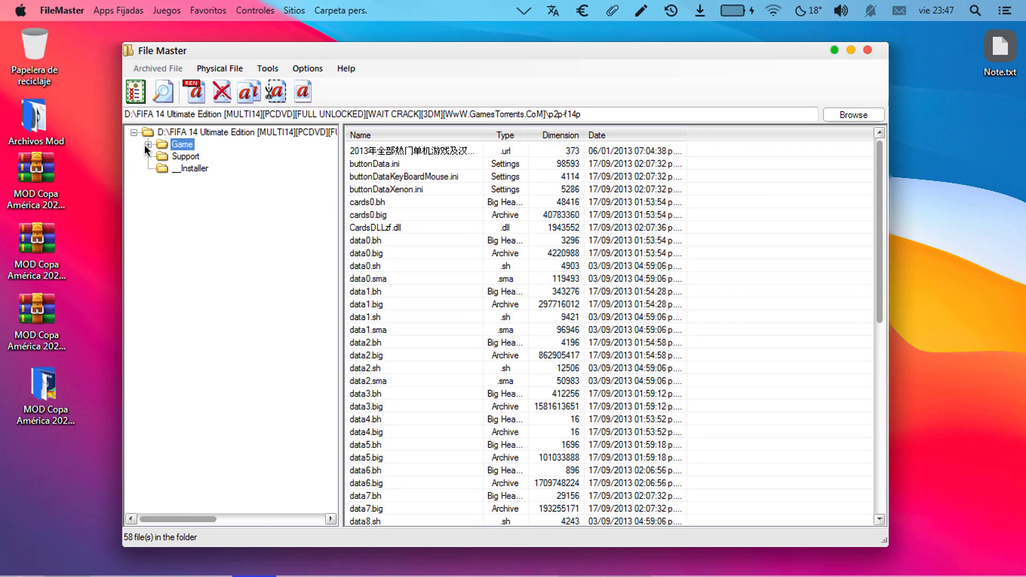
pyautogui.click(147, 144)
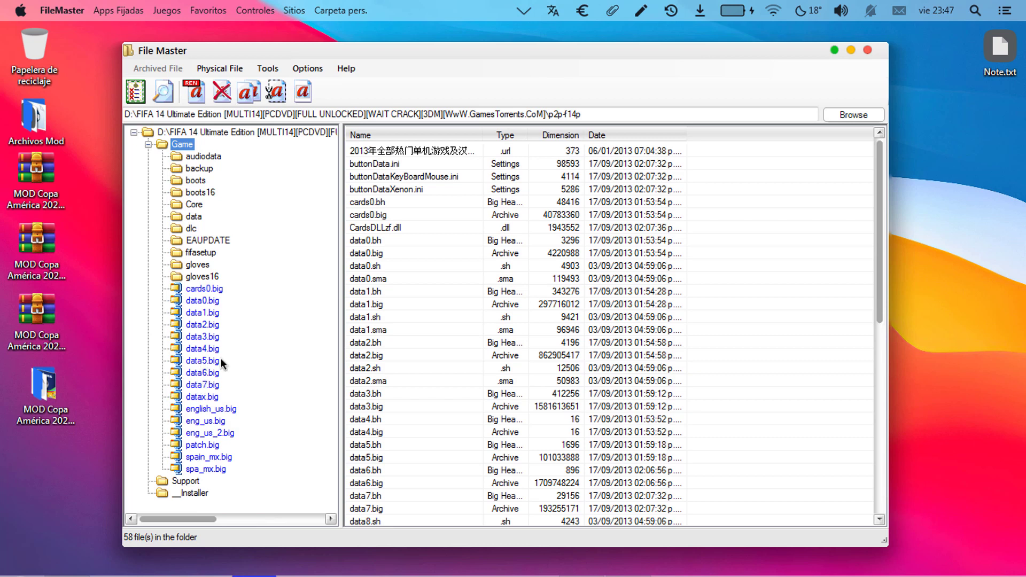
pyautogui.click(135, 92)
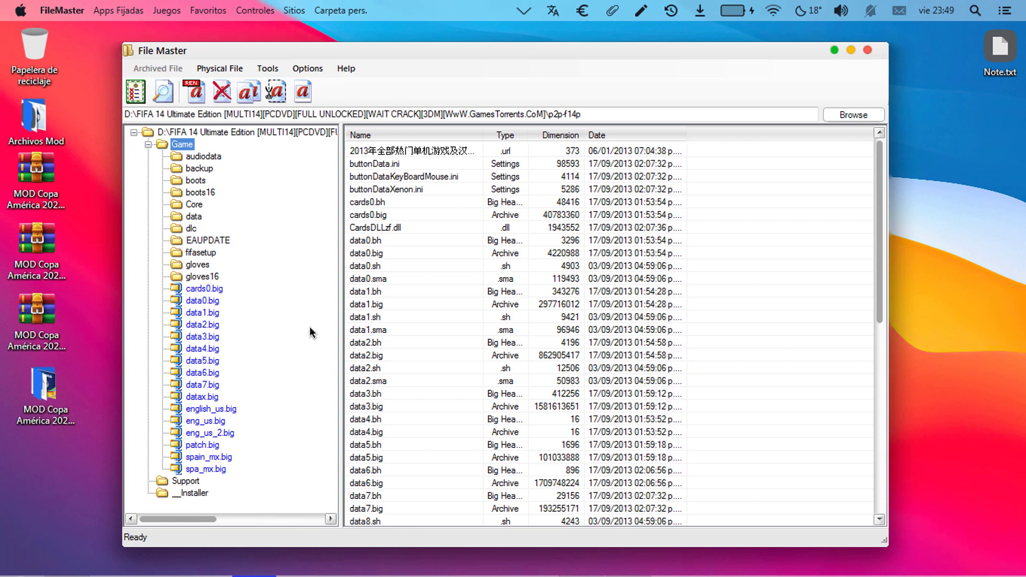
# Step: Close File Master and refresh the desktop
pyautogui.click(867, 50)
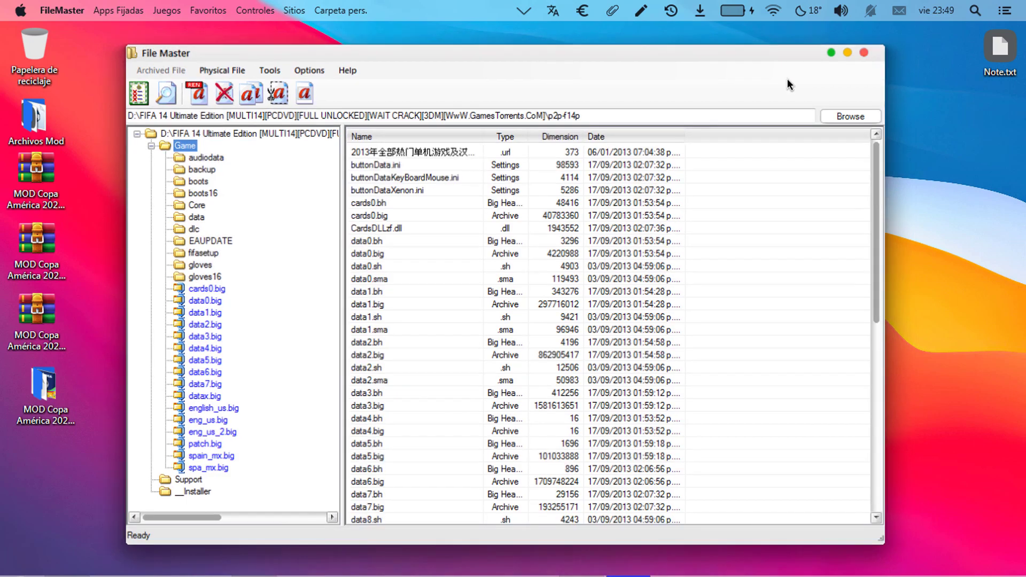
pyautogui.rightClick(236, 152)
pyautogui.click(262, 195)
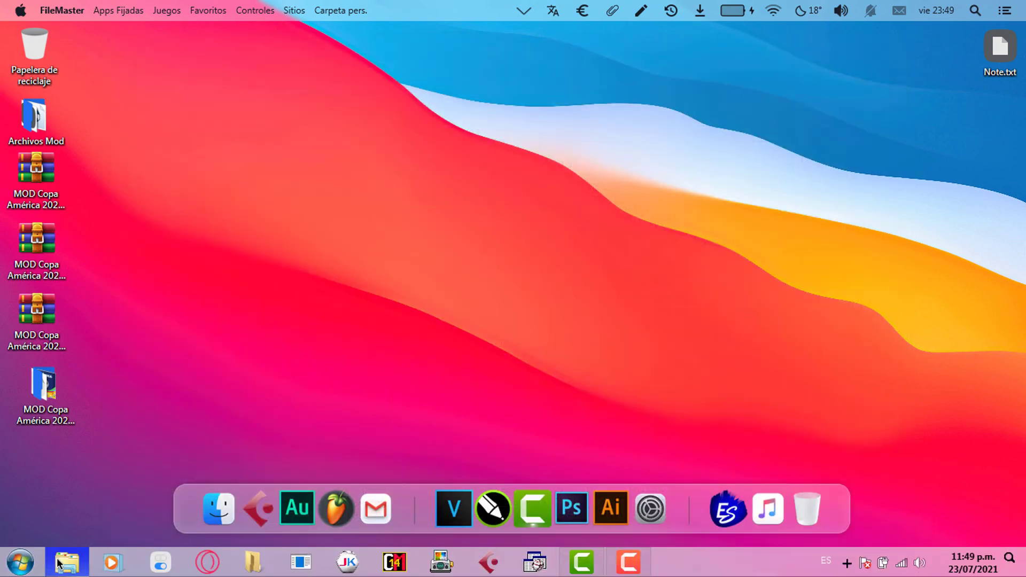
# Step: Open the Game folder inside p2p-f14p in the file explorer and check the spa_mx and spain_mx files near its end
pyautogui.click(59, 564)
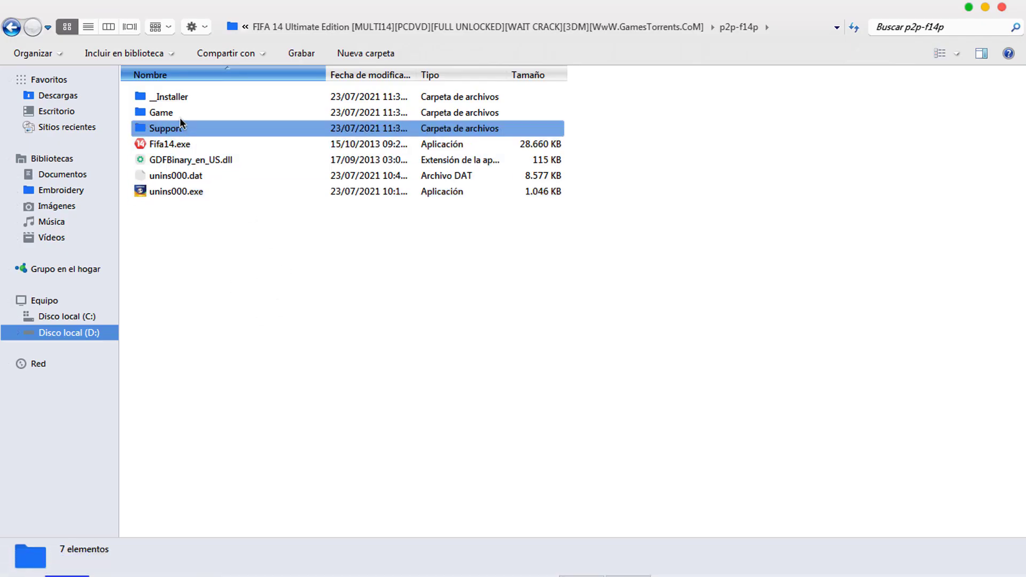
pyautogui.doubleClick(165, 112)
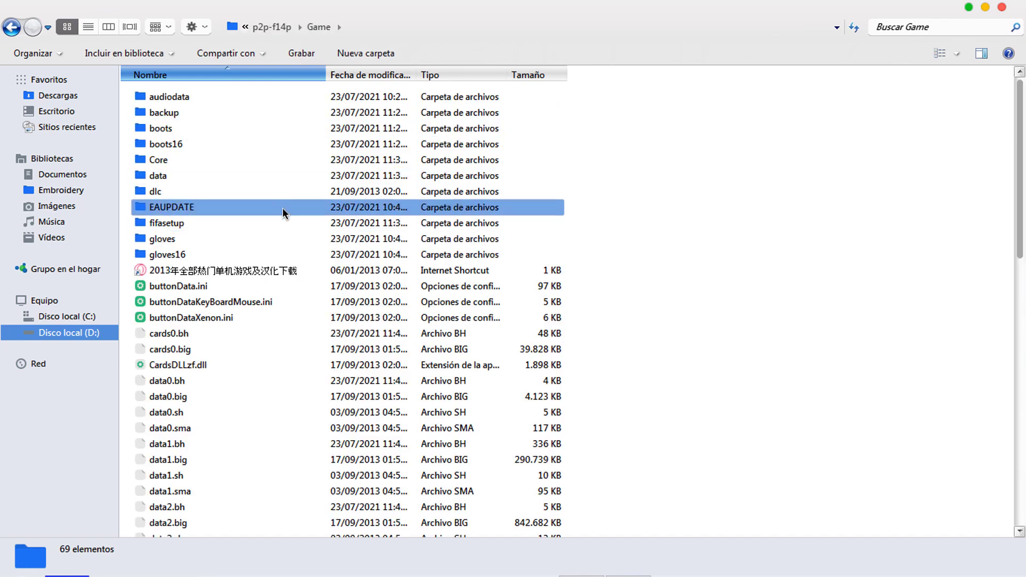
pyautogui.scroll(-10, 268, 203)
pyautogui.scroll(-4, 222, 262)
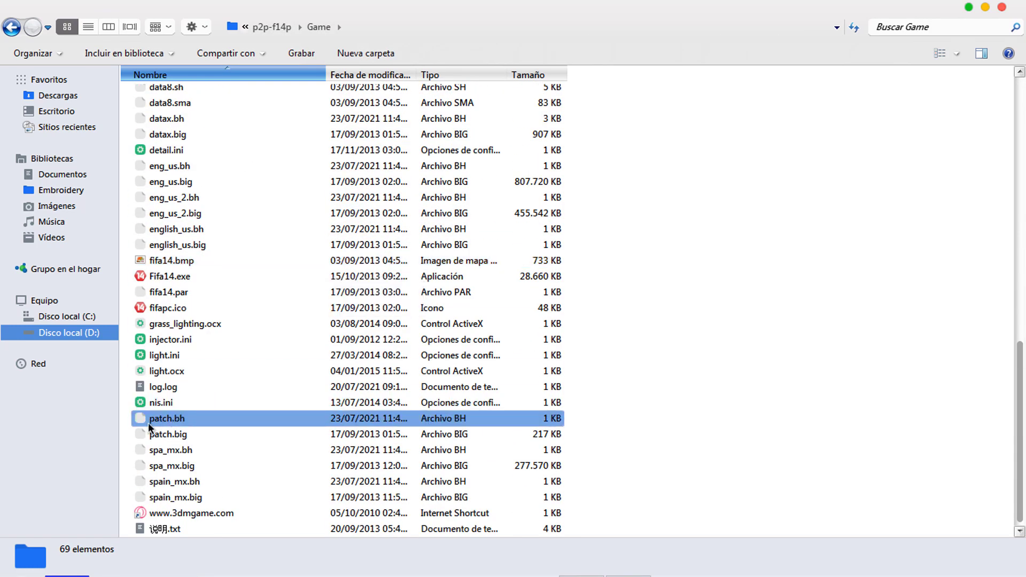
pyautogui.click(160, 450)
pyautogui.keyDown('shift'); pyautogui.click(174, 496); pyautogui.keyUp('shift')
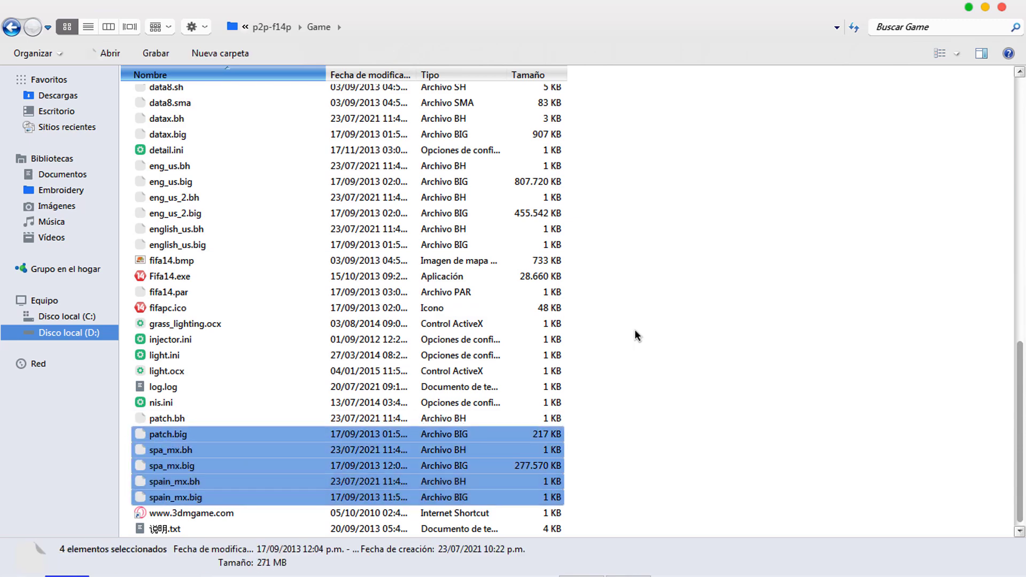
pyautogui.click(701, 324)
# Step: Refresh the Game folder view and recheck the .bh and .big files of spa_mx and spain_mx
pyautogui.moveTo(1020, 433); pyautogui.dragTo(1022, 154)
pyautogui.rightClick(697, 168)
pyautogui.click(722, 221)
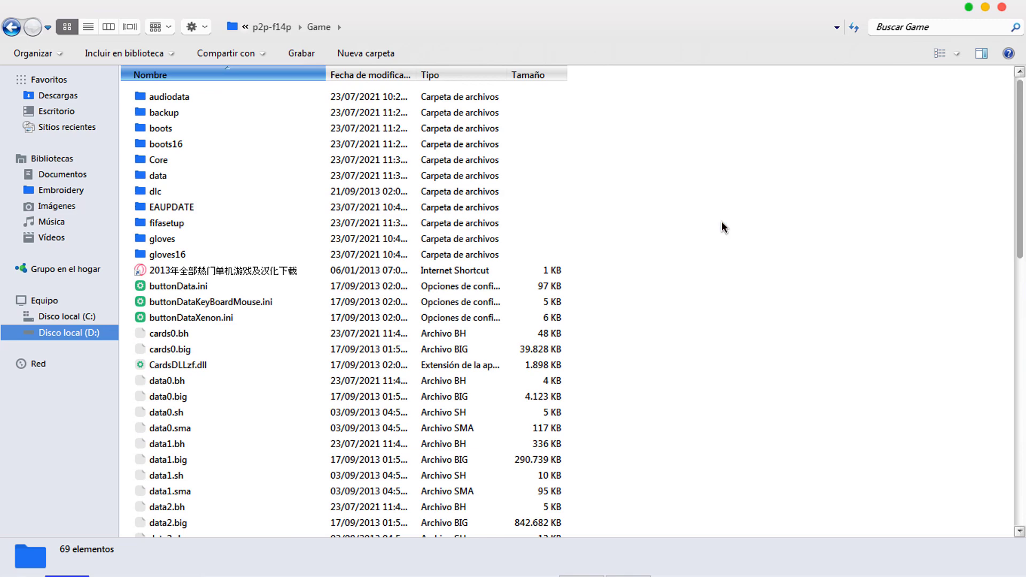
pyautogui.scroll(-14, 900, 369)
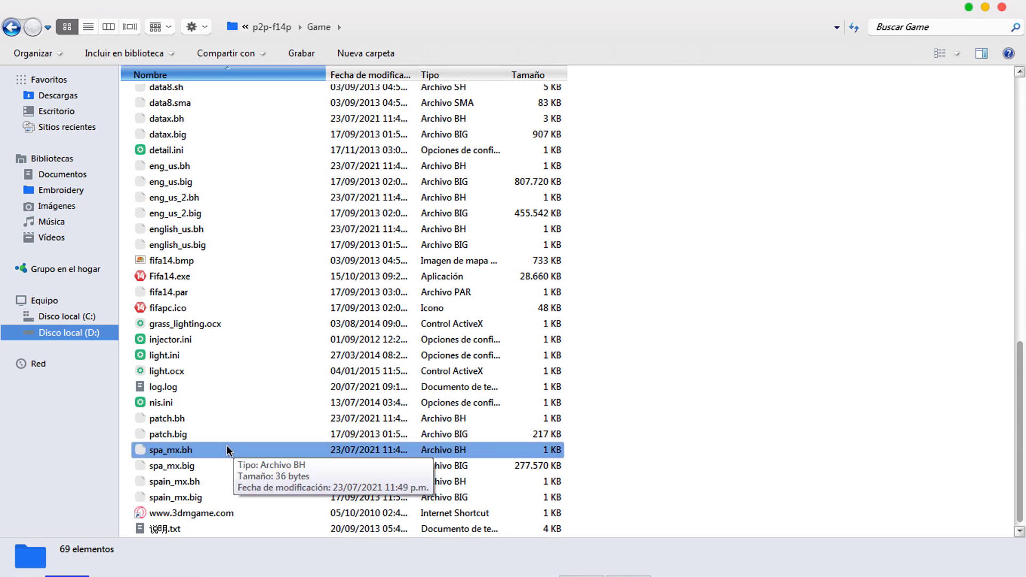
pyautogui.moveTo(120, 447); pyautogui.dragTo(134, 502)
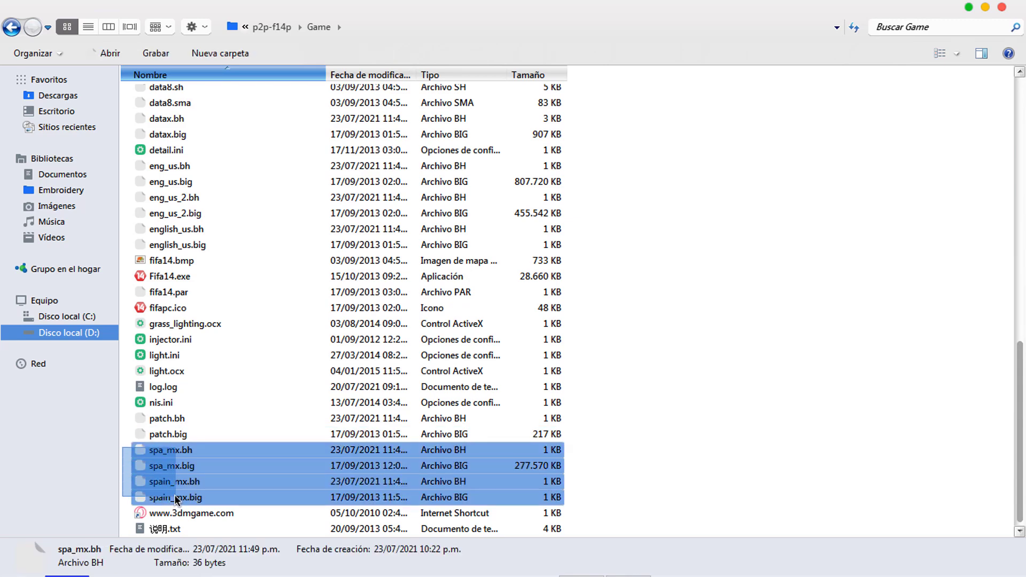
pyautogui.moveTo(1019, 415)
pyautogui.mouseDown()
pyautogui.moveTo(1024, 186)
pyautogui.moveTo(1015, 428)
pyautogui.mouseUp()
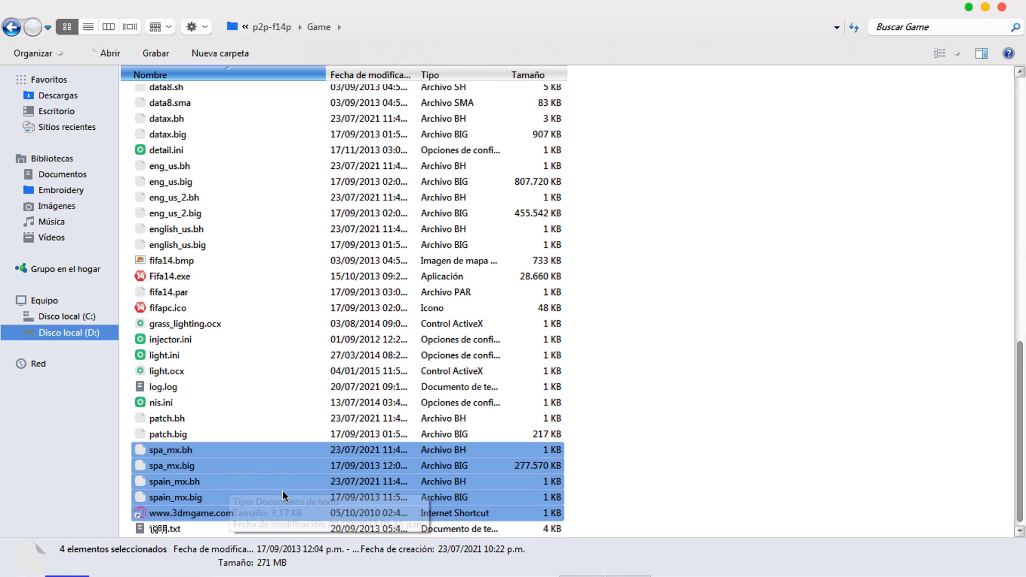
pyautogui.click(652, 402)
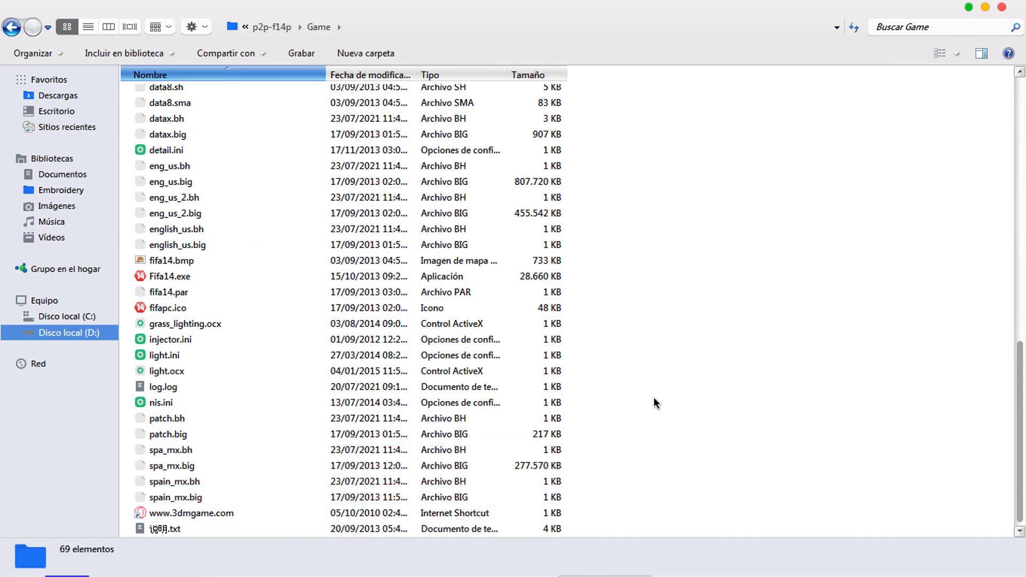
pyautogui.scroll(3, 649, 405)
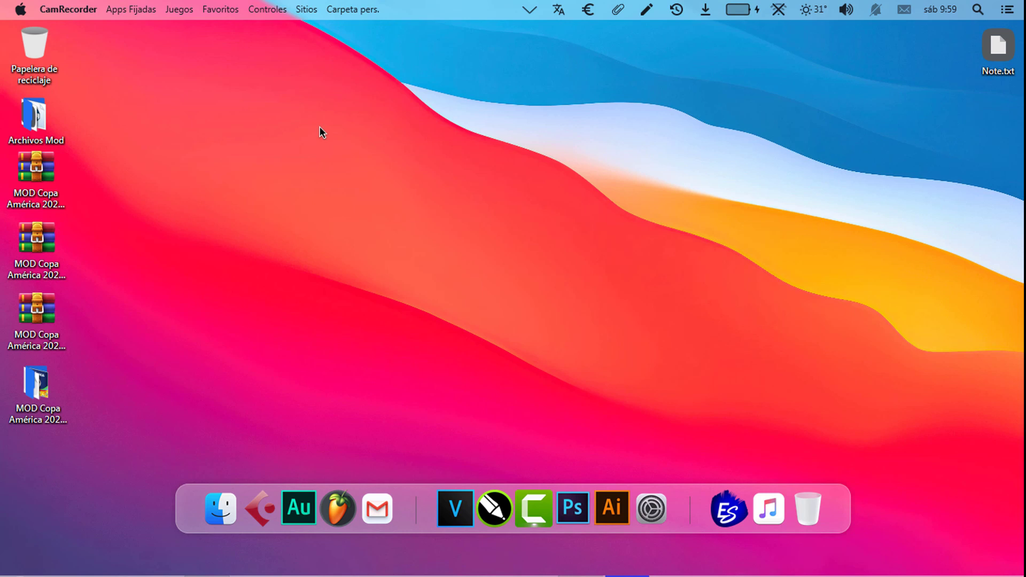
# Step: Refresh the desktop, then switch to the Opera browser and look over the YouTube page of the FIFA 14 2021 version video
pyautogui.rightClick(331, 140)
pyautogui.click(372, 182)
pyautogui.click(208, 562)
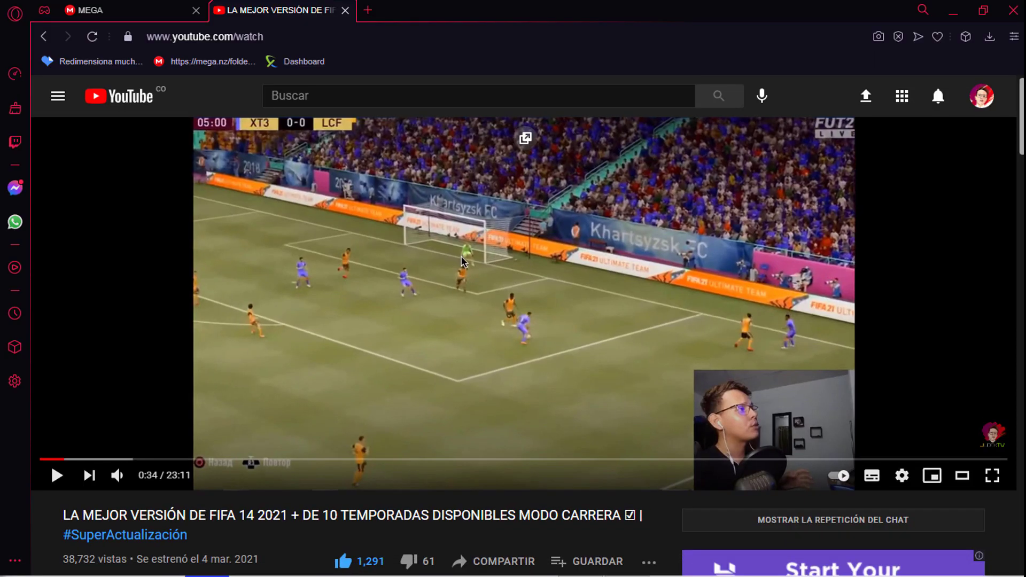
pyautogui.scroll(-5, 470, 263)
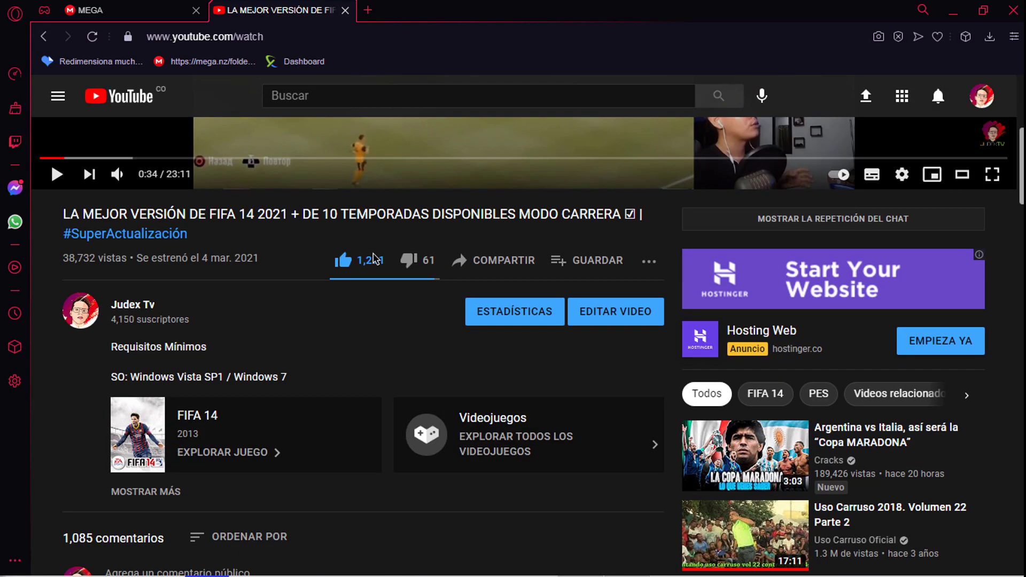
pyautogui.scroll(-1, 363, 326)
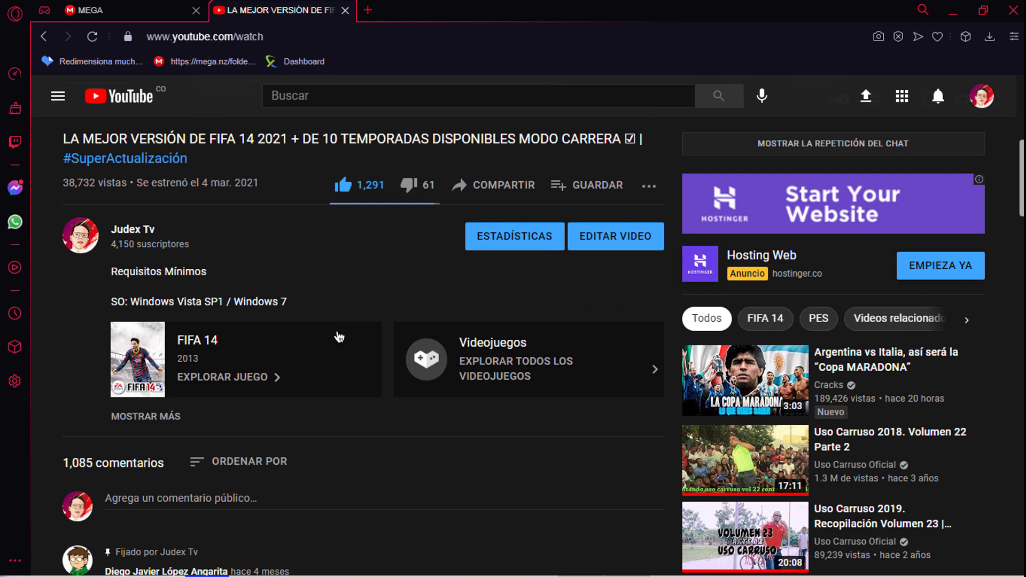
pyautogui.scroll(3, 333, 361)
pyautogui.scroll(1, 334, 361)
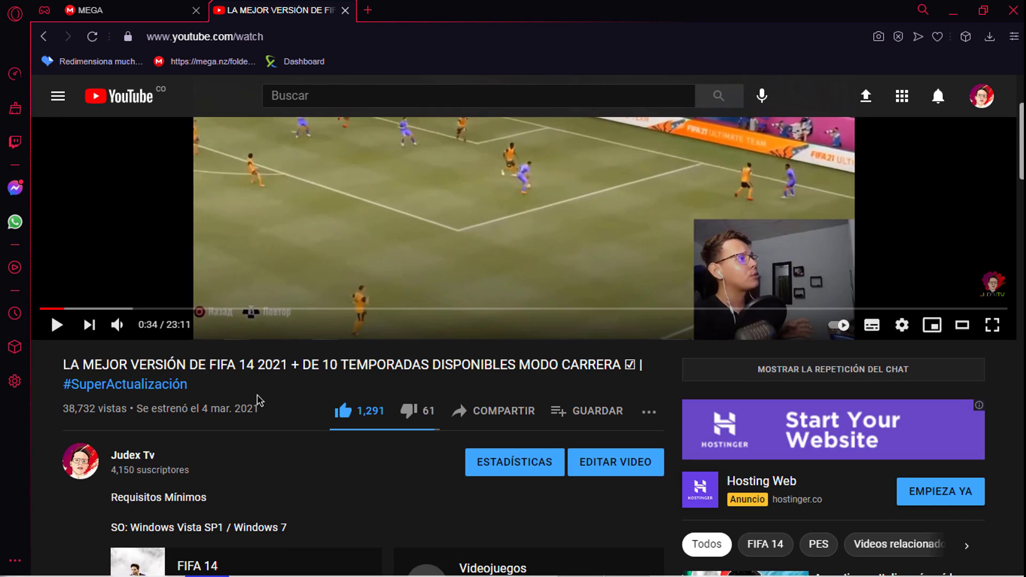
pyautogui.scroll(3, 425, 222)
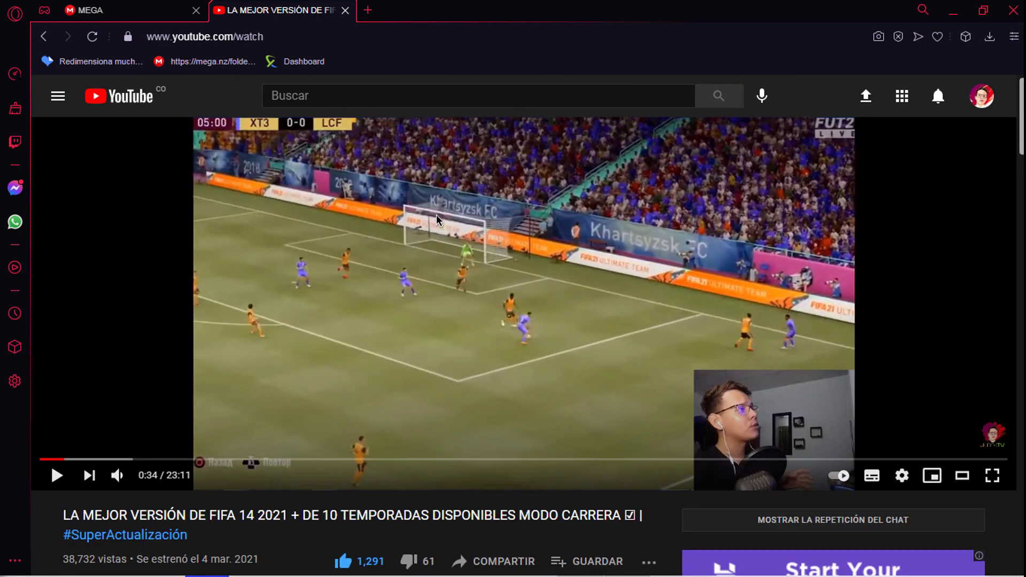
pyautogui.scroll(-1, 368, 224)
pyautogui.scroll(-6, 370, 225)
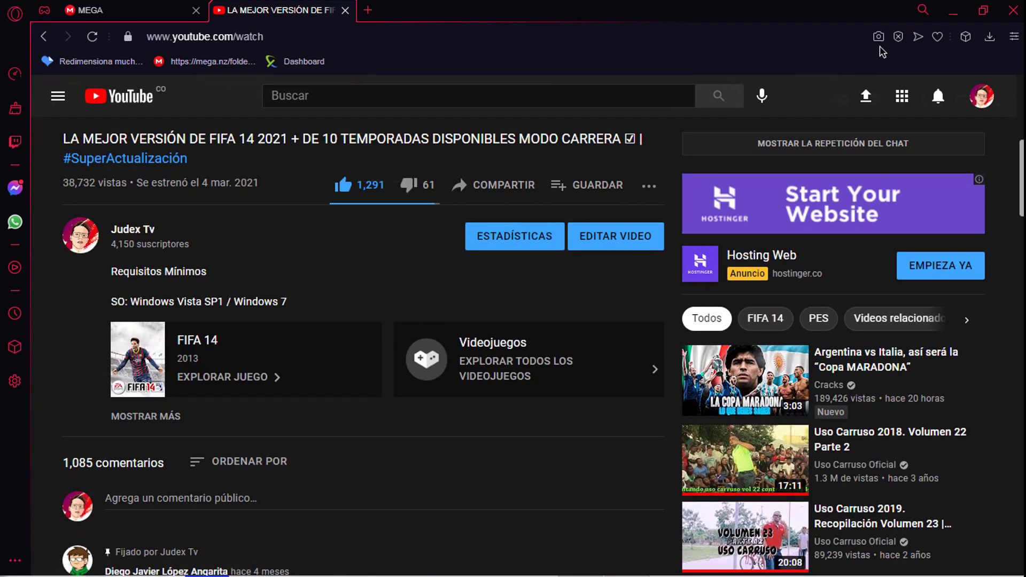
pyautogui.click(952, 11)
# Step: Switch to the file explorer and look through the Game folder inside MOD FINAL COPA AMERICA FIFA 14 on drive D
pyautogui.click(68, 565)
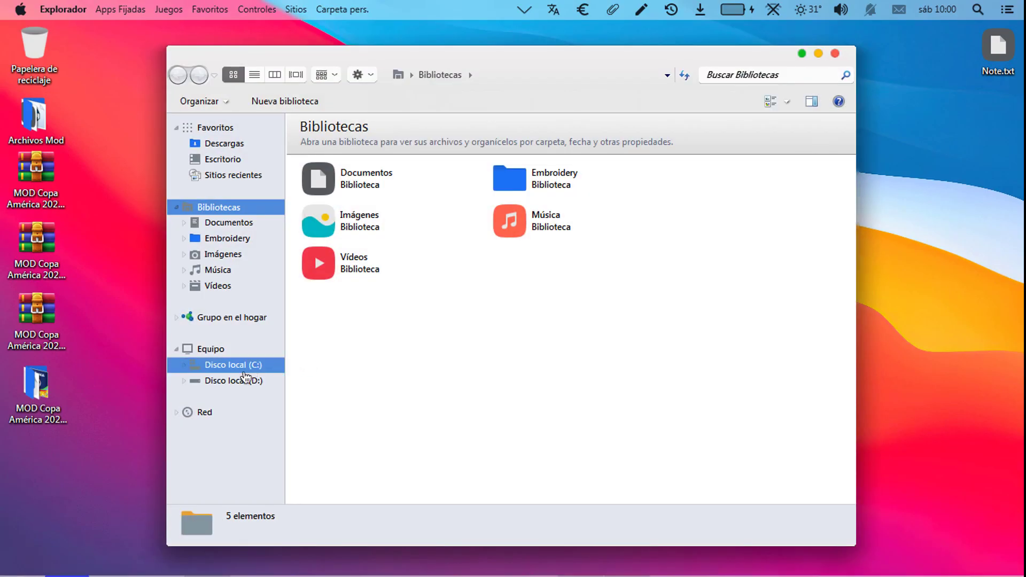
pyautogui.click(246, 379)
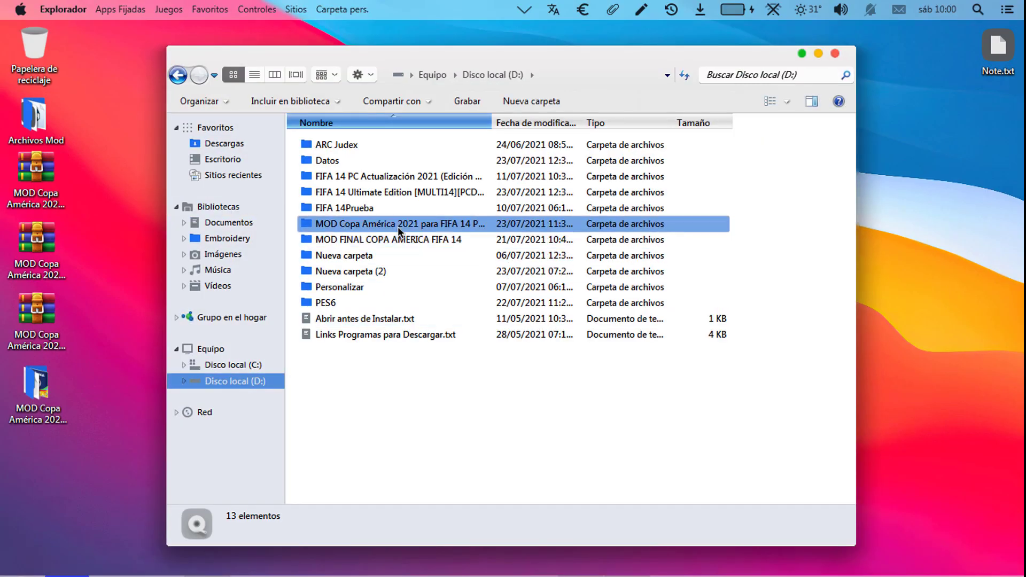
pyautogui.doubleClick(381, 241)
pyautogui.doubleClick(337, 159)
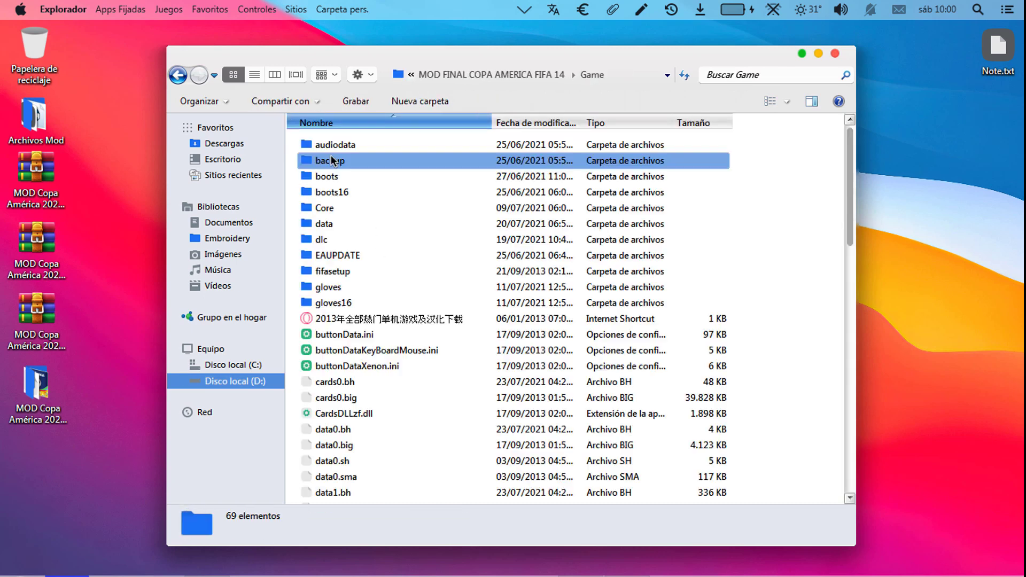
pyautogui.scroll(-5, 367, 236)
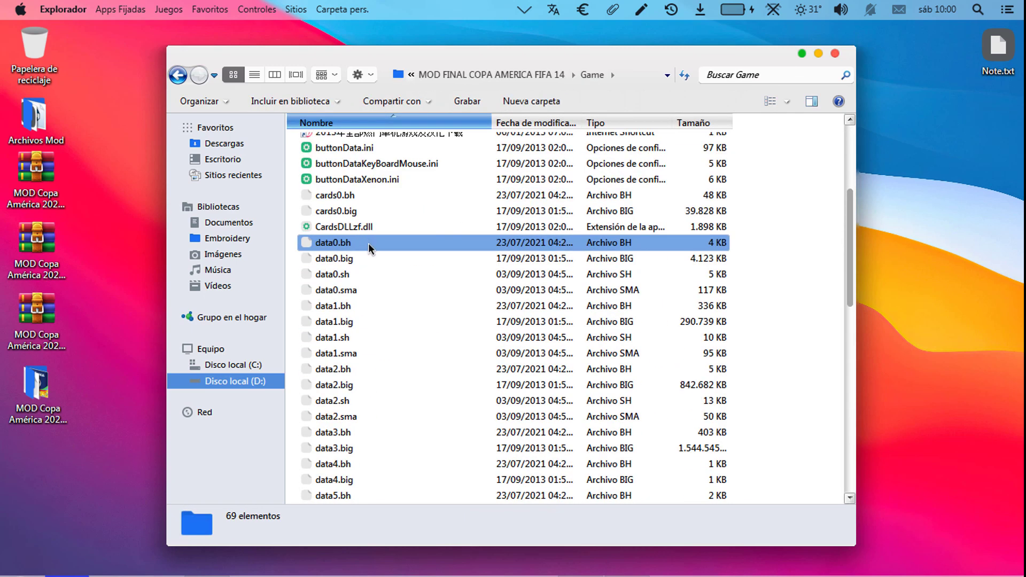
pyautogui.scroll(4, 370, 259)
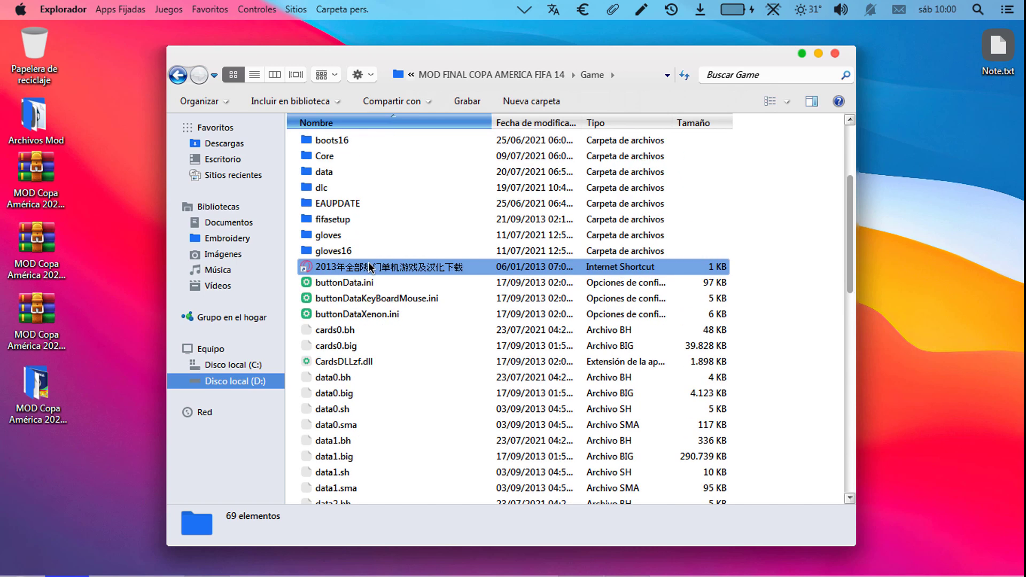
# Step: Open the sceneassets folder inside data and select its faces folder
pyautogui.doubleClick(323, 229)
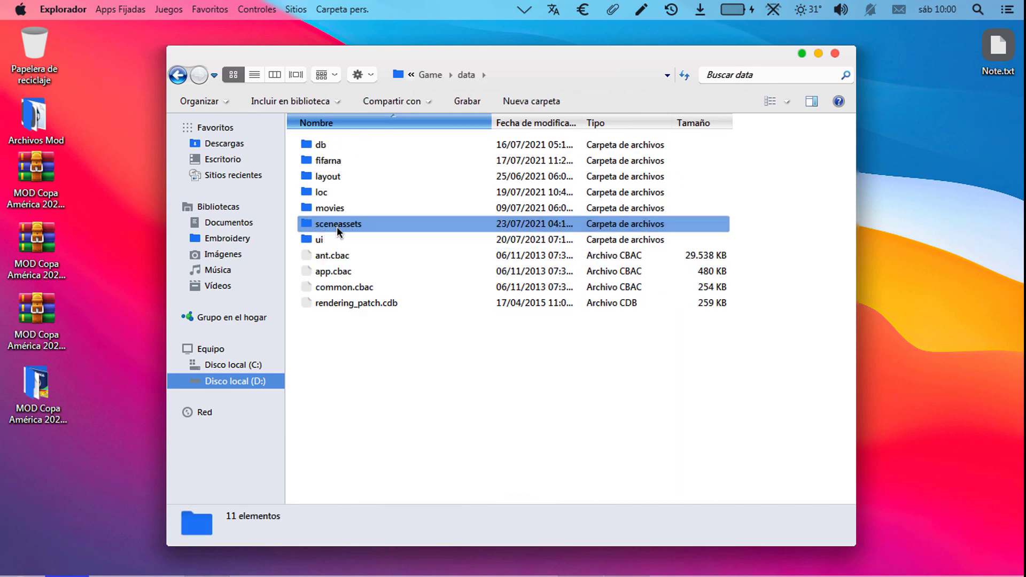
pyautogui.doubleClick(336, 226)
pyautogui.scroll(-2, 338, 226)
pyautogui.click(341, 227)
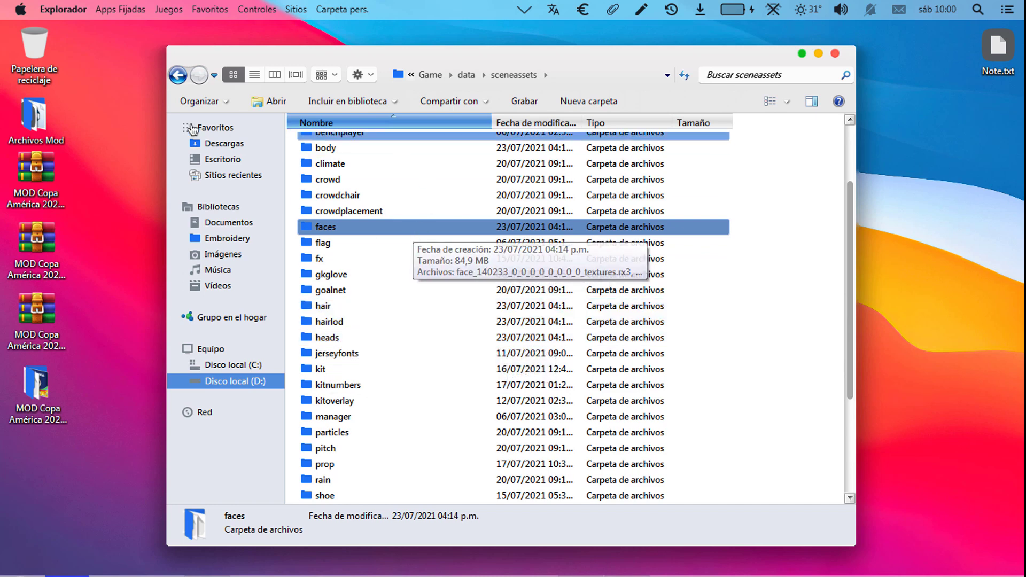
# Step: Return to drive D and open the FIFA 14 Ultimate Edition folder
pyautogui.click(178, 75)
pyautogui.click(176, 75)
pyautogui.click(177, 75)
pyautogui.click(168, 74)
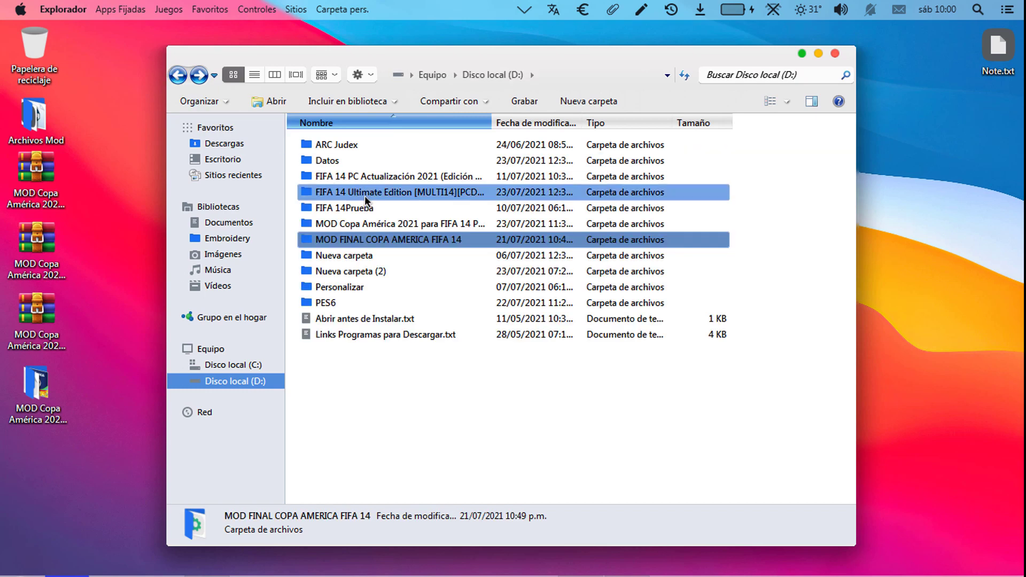
pyautogui.doubleClick(365, 194)
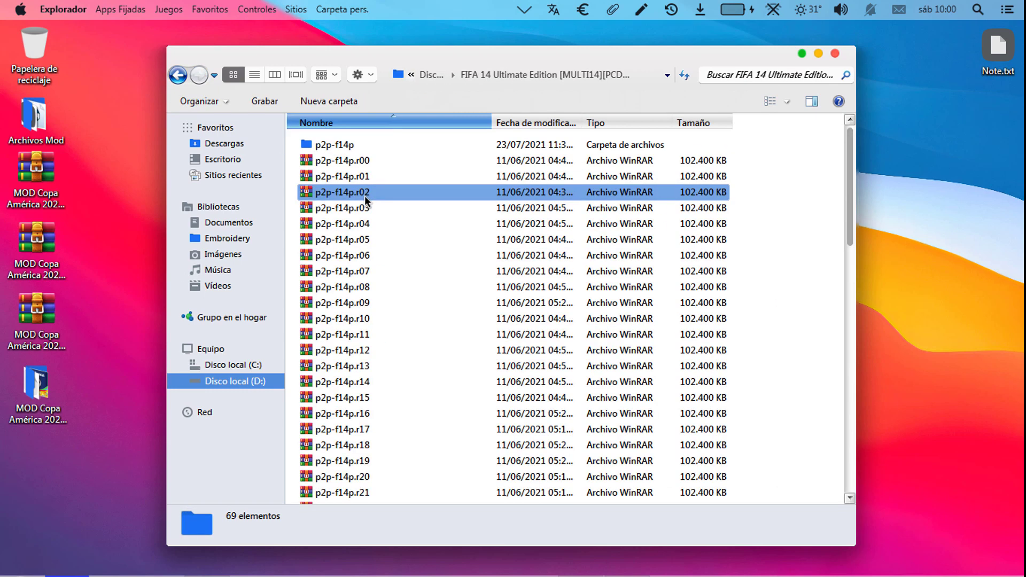
# Step: Open the p2p-f14p Game folder and go into data\sceneassets to look over its subfolders
pyautogui.doubleClick(348, 142)
pyautogui.doubleClick(350, 161)
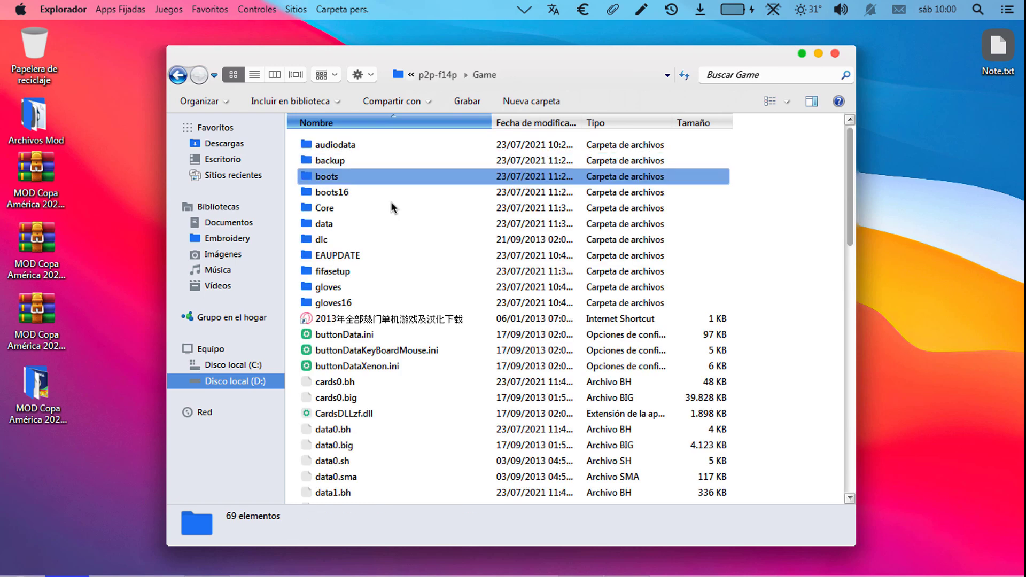
pyautogui.doubleClick(333, 222)
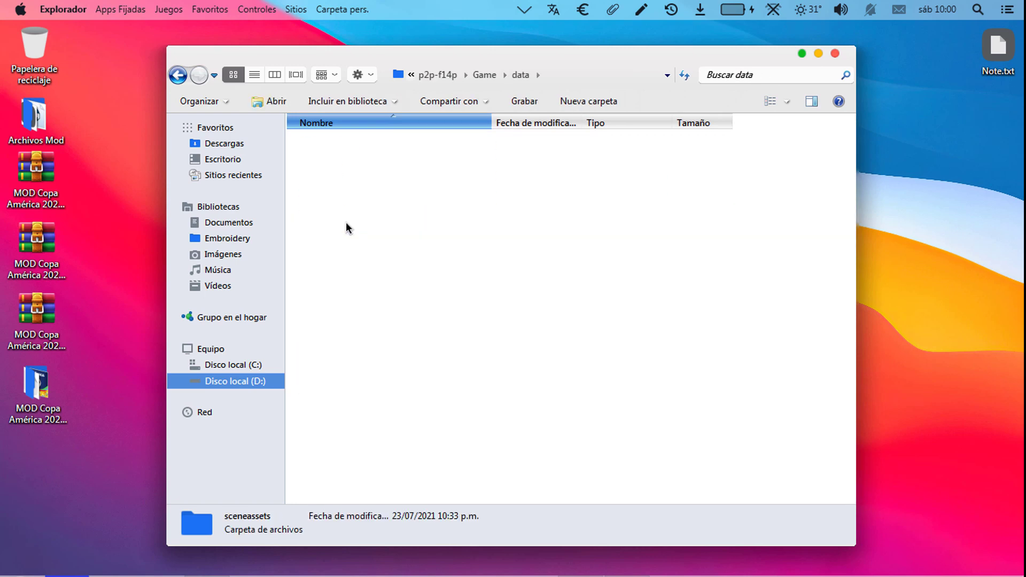
pyautogui.doubleClick(345, 222)
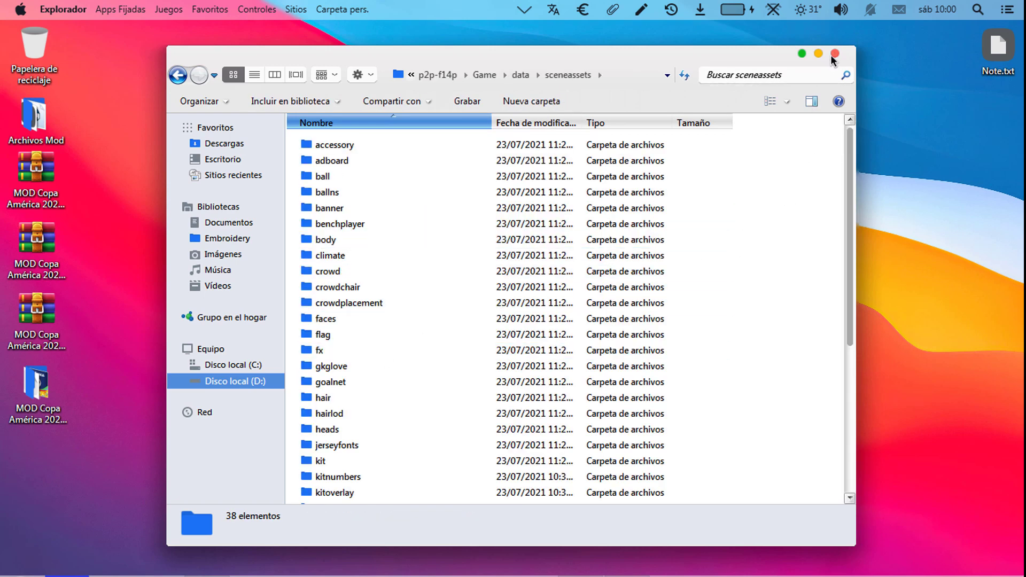
# Step: Close the folder window, reopen the p2p-f14p Game folder of FIFA 14 Ultimate Edition from drive D and locate Fifa14.exe
pyautogui.click(833, 55)
pyautogui.rightClick(738, 113)
pyautogui.click(761, 151)
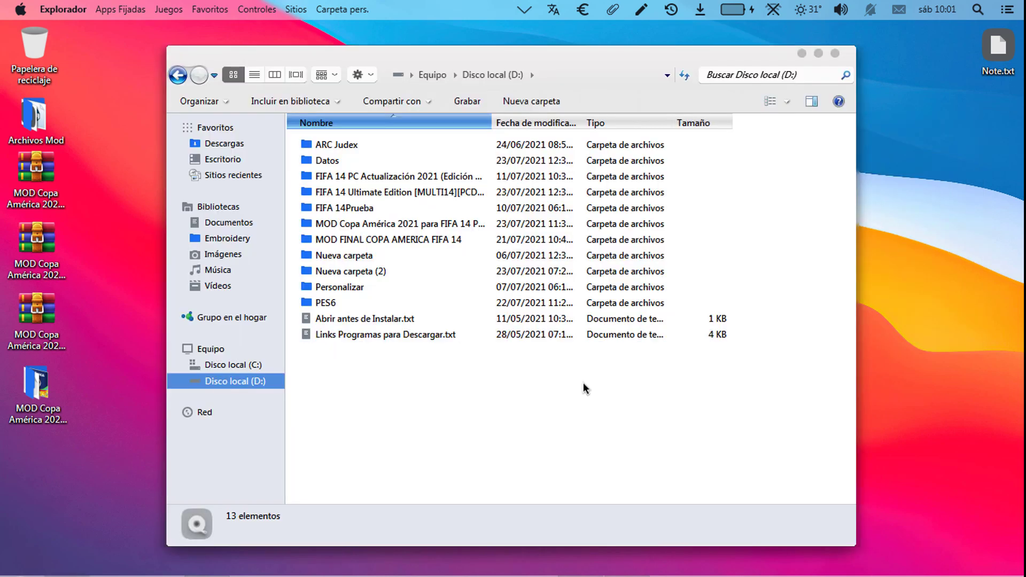
pyautogui.doubleClick(376, 192)
pyautogui.doubleClick(334, 145)
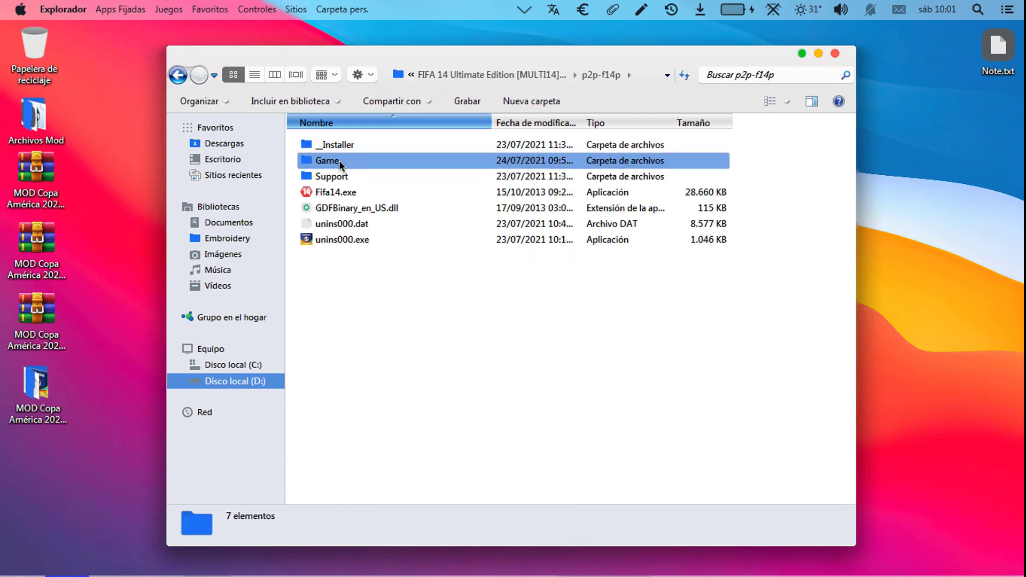
pyautogui.doubleClick(339, 159)
pyautogui.scroll(-15, 443, 258)
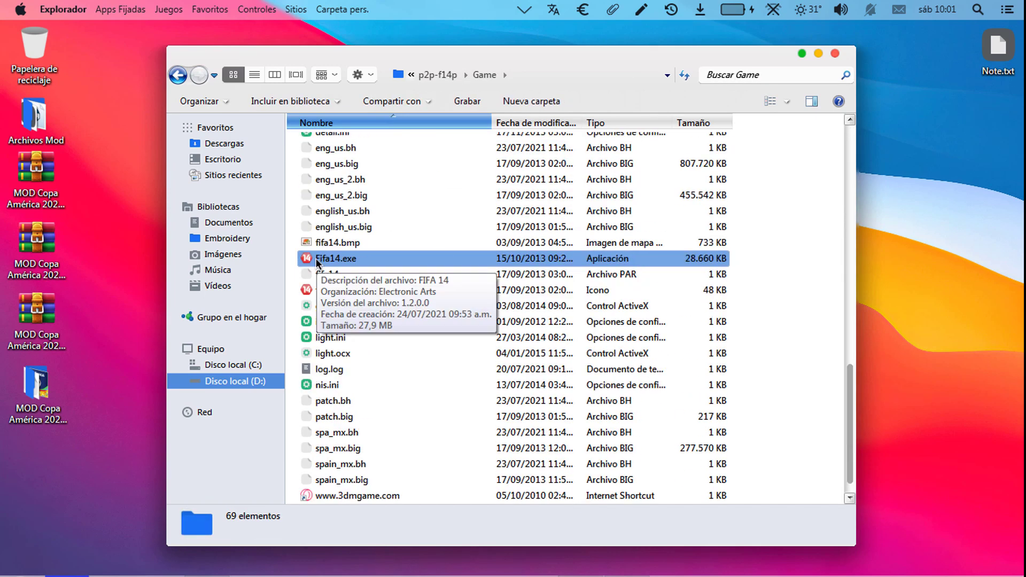
pyautogui.moveTo(324, 261); pyautogui.dragTo(124, 177)
pyautogui.moveTo(609, 59); pyautogui.dragTo(575, 48)
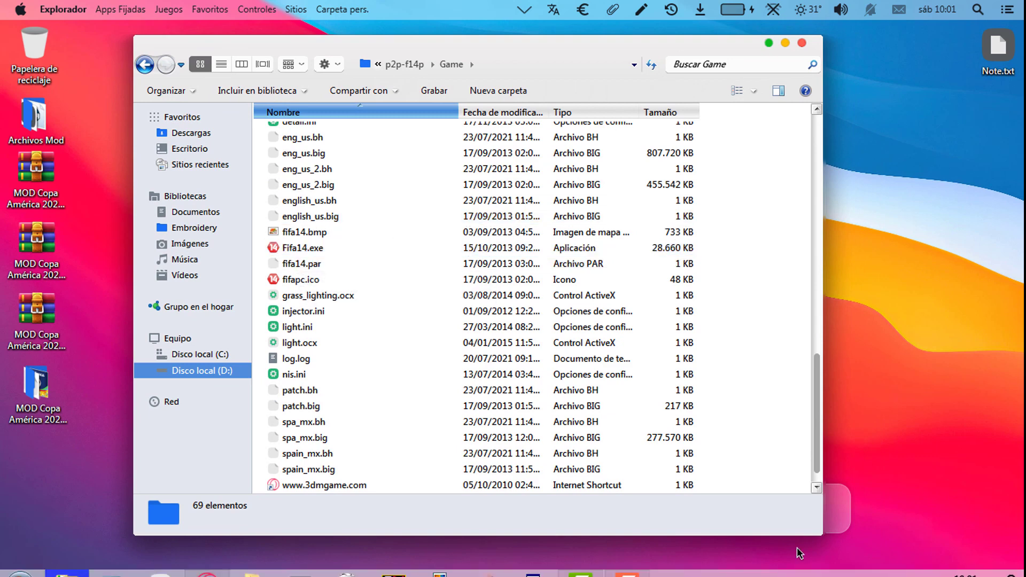
# Step: Switch to the Panda Dome antivirus and open the file and folder exclusions in its Antivirus settings
pyautogui.click(849, 563)
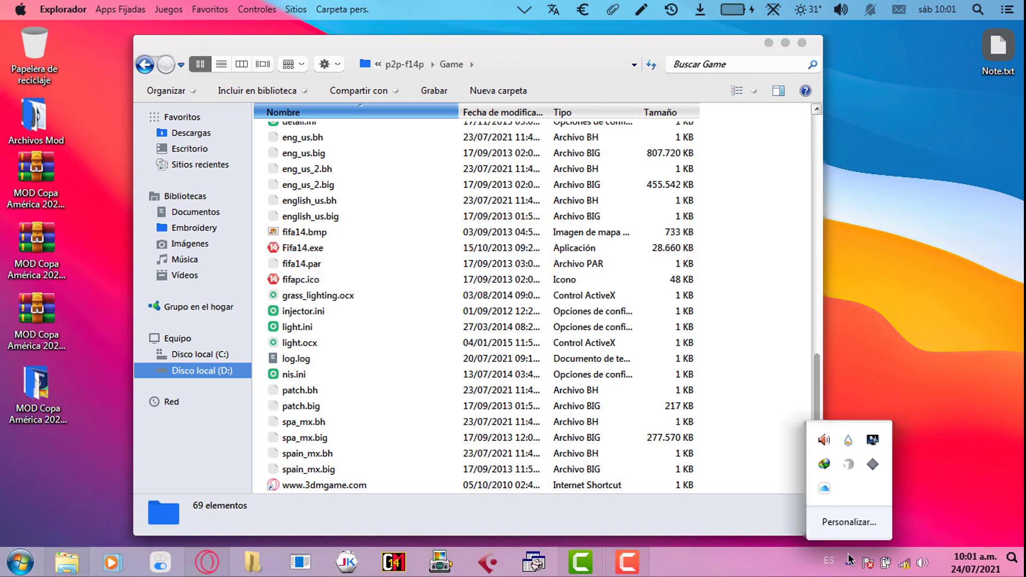
pyautogui.rightClick(842, 464)
pyautogui.click(864, 325)
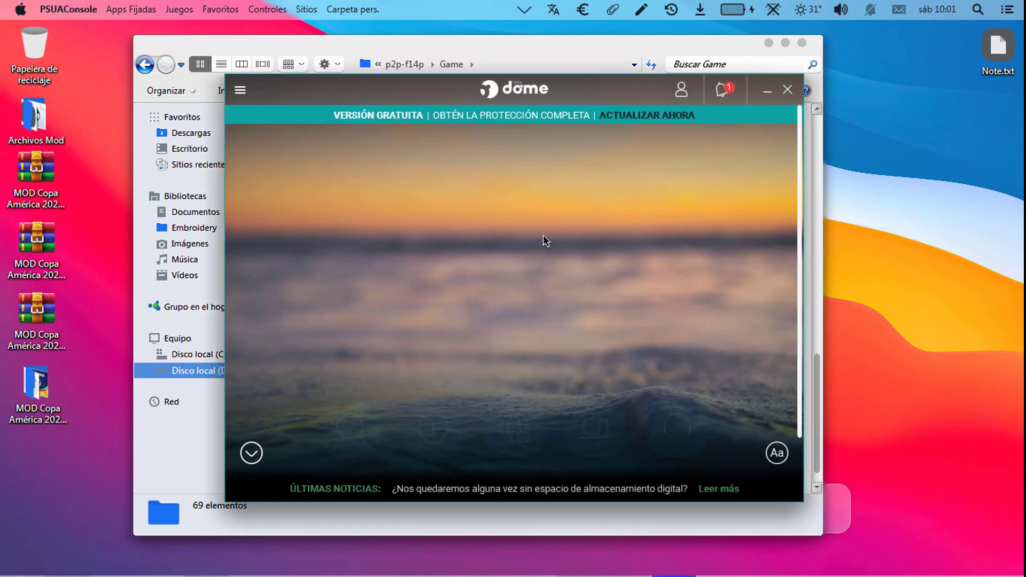
pyautogui.click(714, 175)
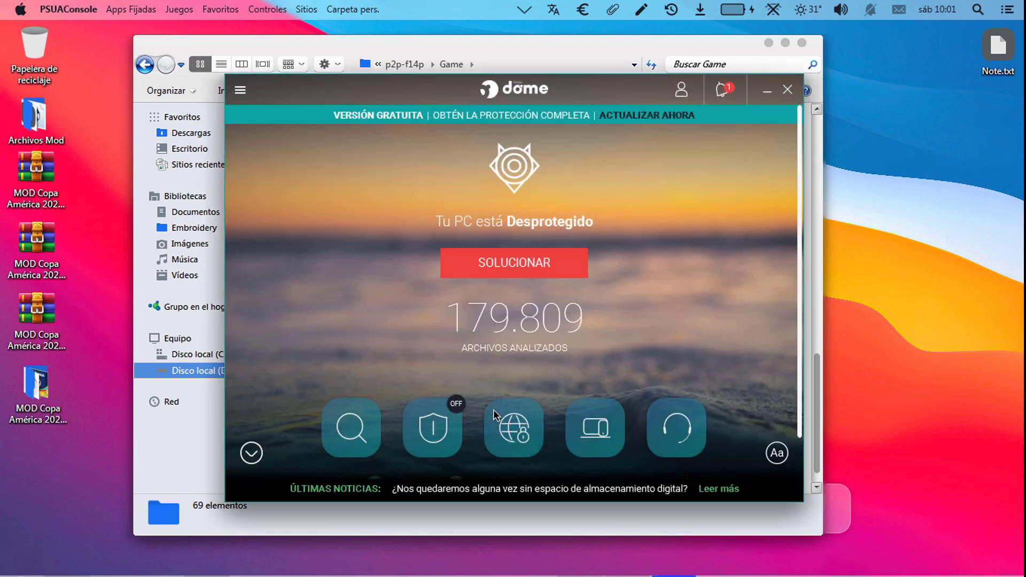
pyautogui.click(434, 425)
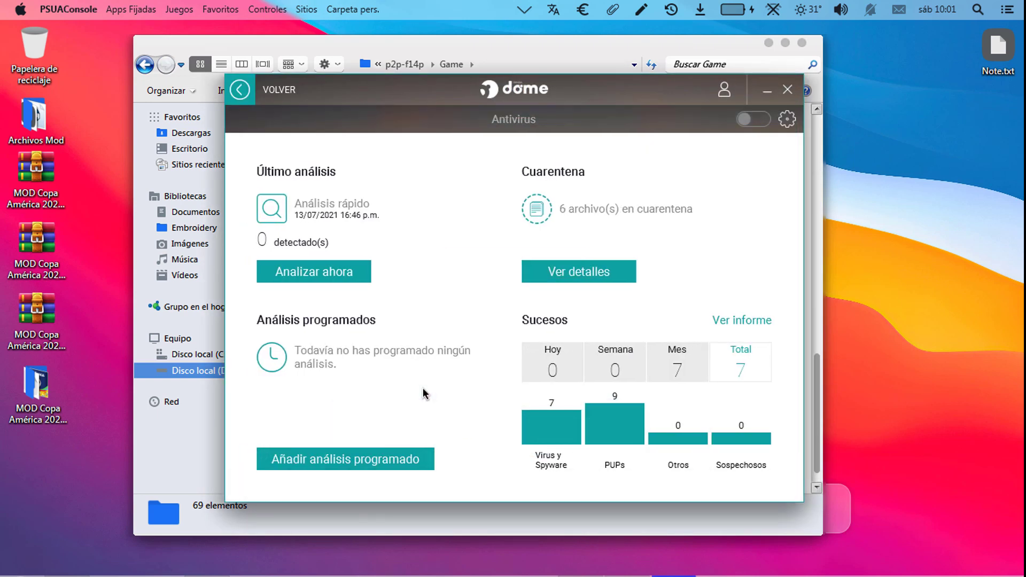
pyautogui.click(788, 119)
pyautogui.moveTo(795, 178); pyautogui.dragTo(803, 316)
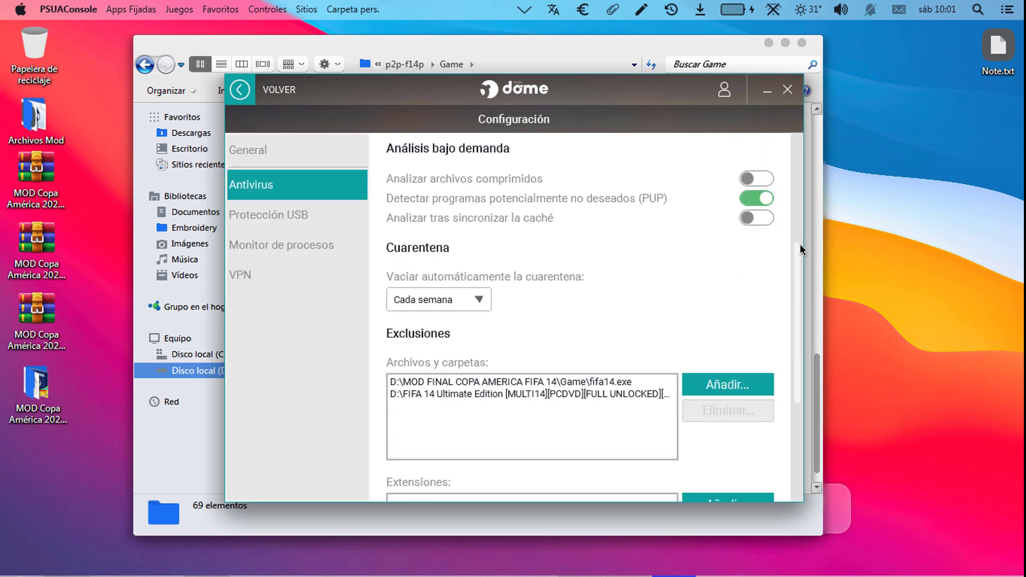
pyautogui.moveTo(800, 243); pyautogui.dragTo(784, 317)
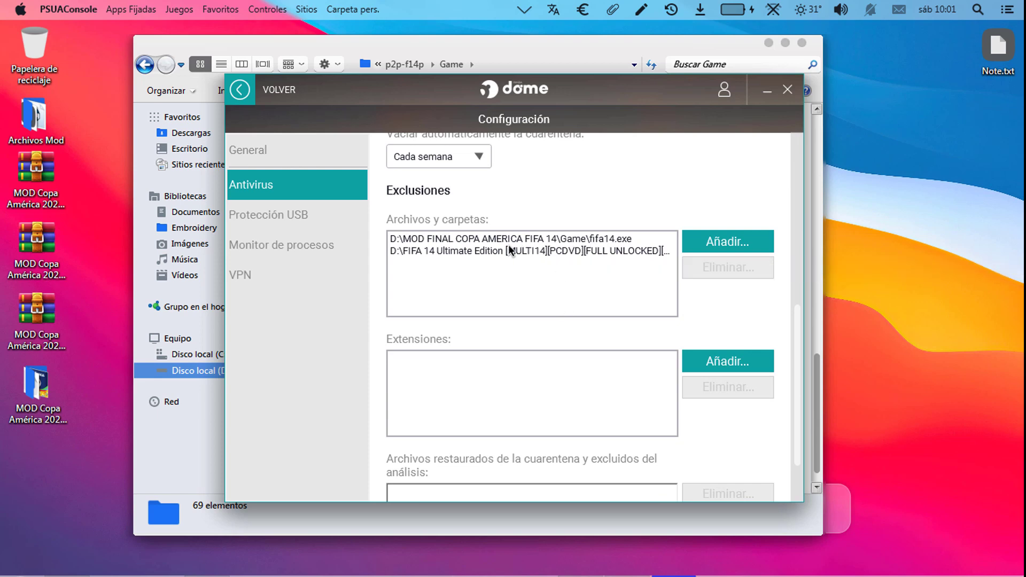
# Step: Mark Fifa14.exe in the FIFA 14 Ultimate Edition p2p-f14p\Game folder as an antivirus exclusion, closing the selection without accepting it
pyautogui.click(705, 245)
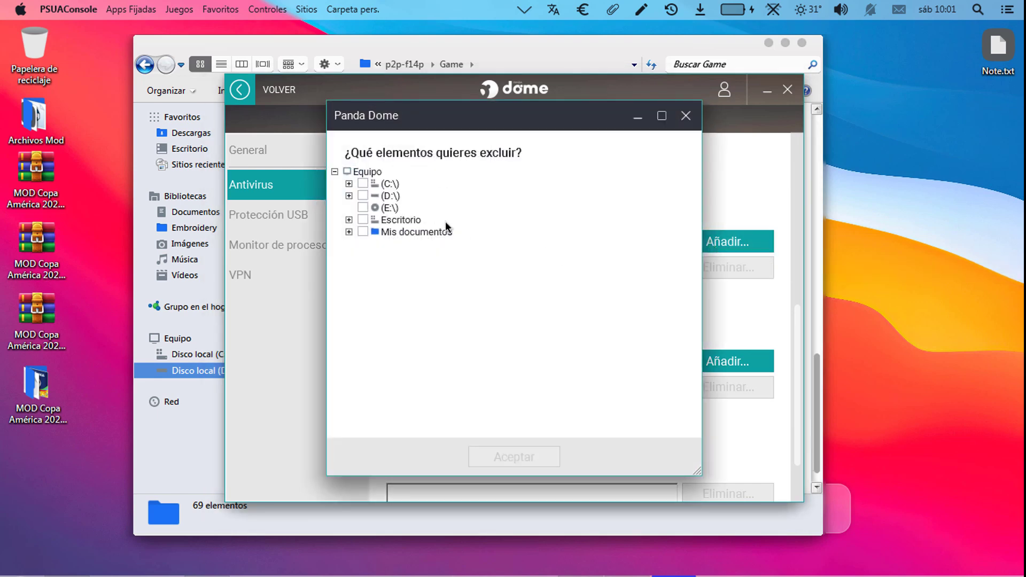
pyautogui.click(348, 197)
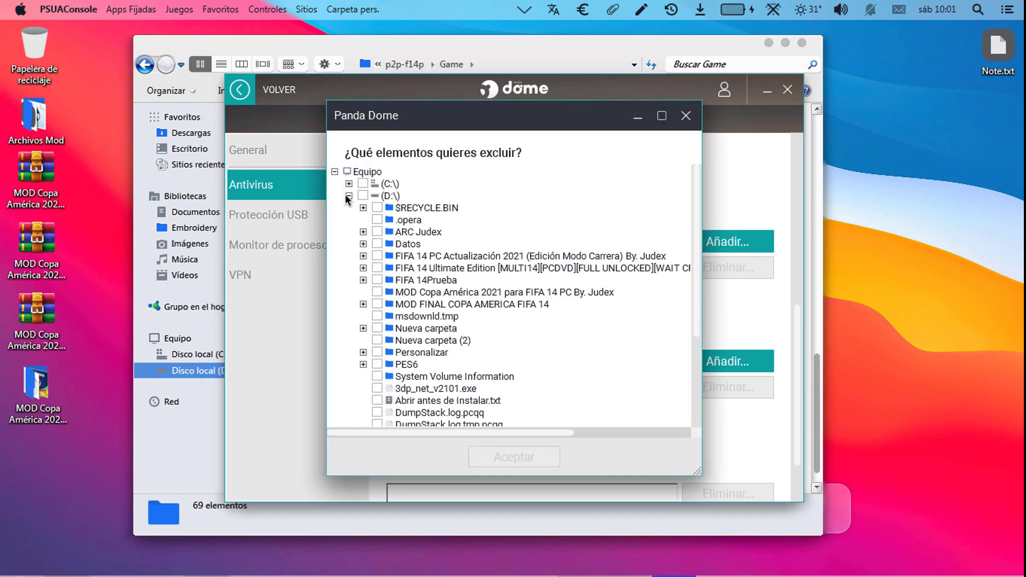
pyautogui.click(426, 268)
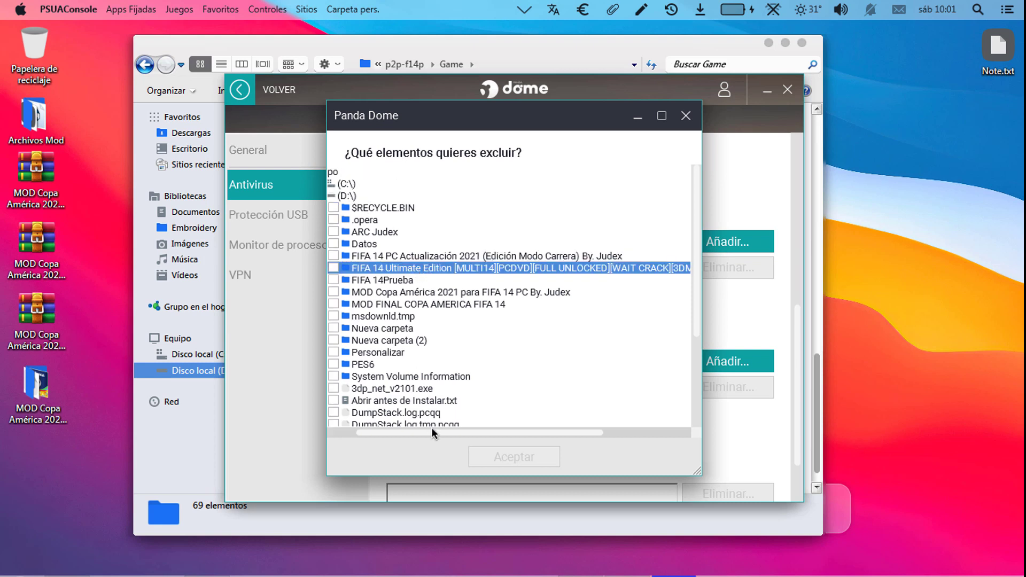
pyautogui.moveTo(372, 430); pyautogui.dragTo(342, 431)
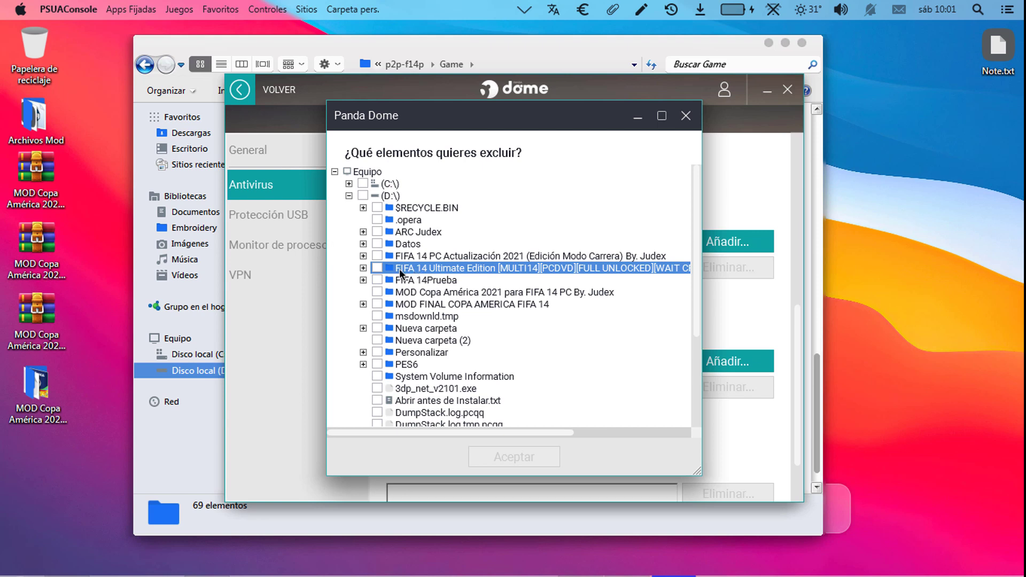
pyautogui.click(362, 267)
pyautogui.click(375, 282)
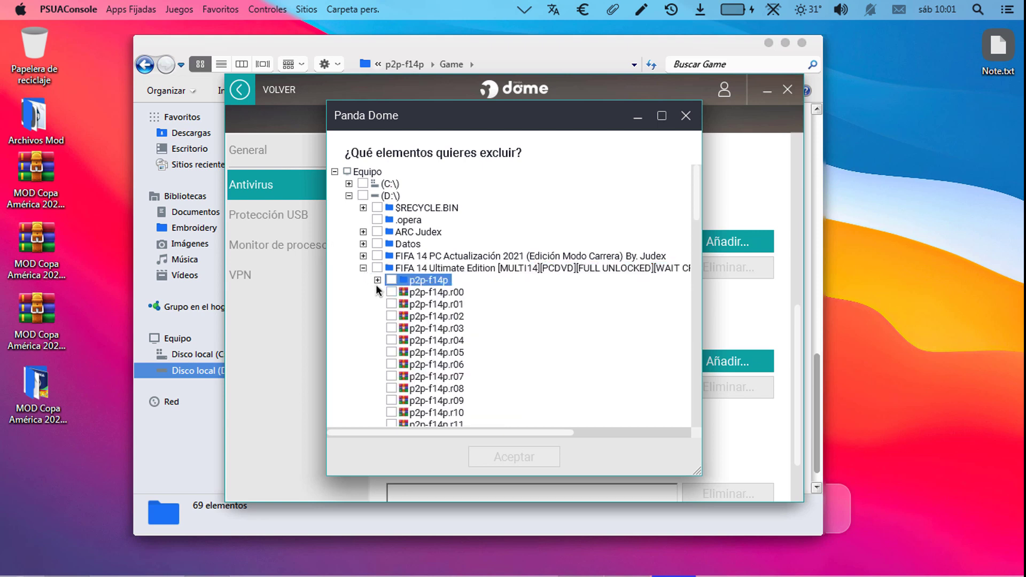
pyautogui.click(377, 280)
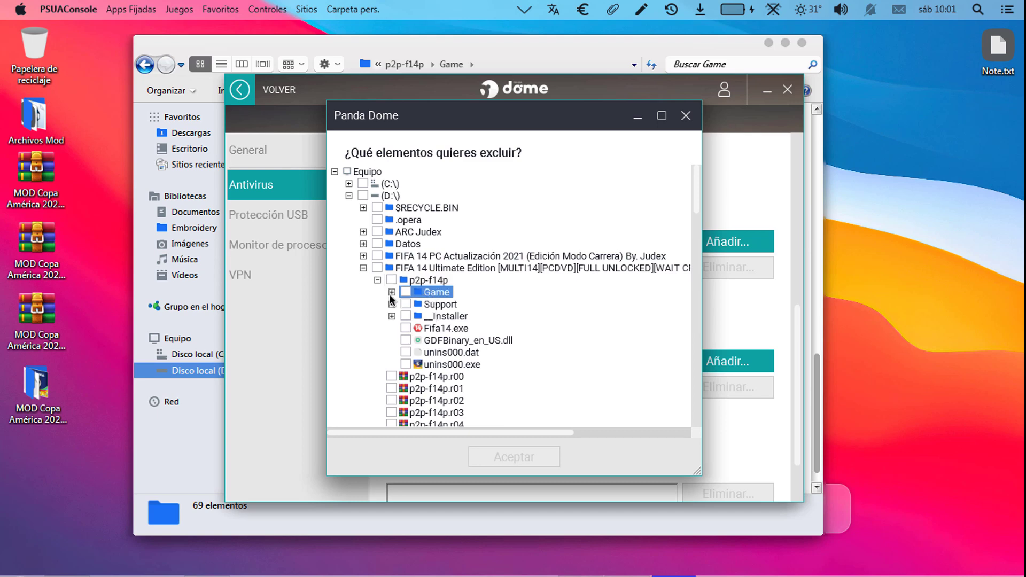
pyautogui.click(391, 292)
pyautogui.scroll(-8, 458, 322)
pyautogui.scroll(-10, 463, 327)
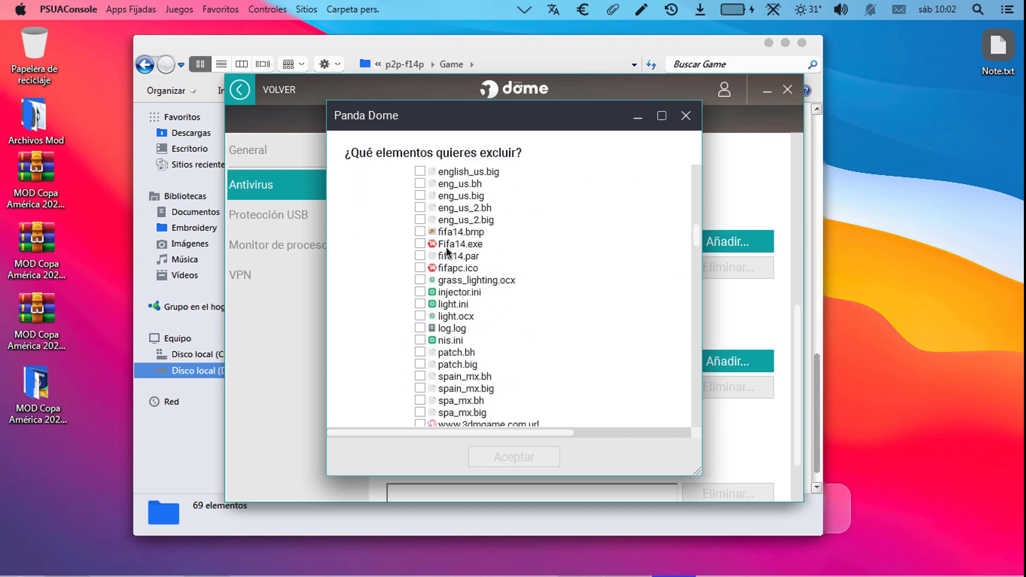
pyautogui.click(420, 244)
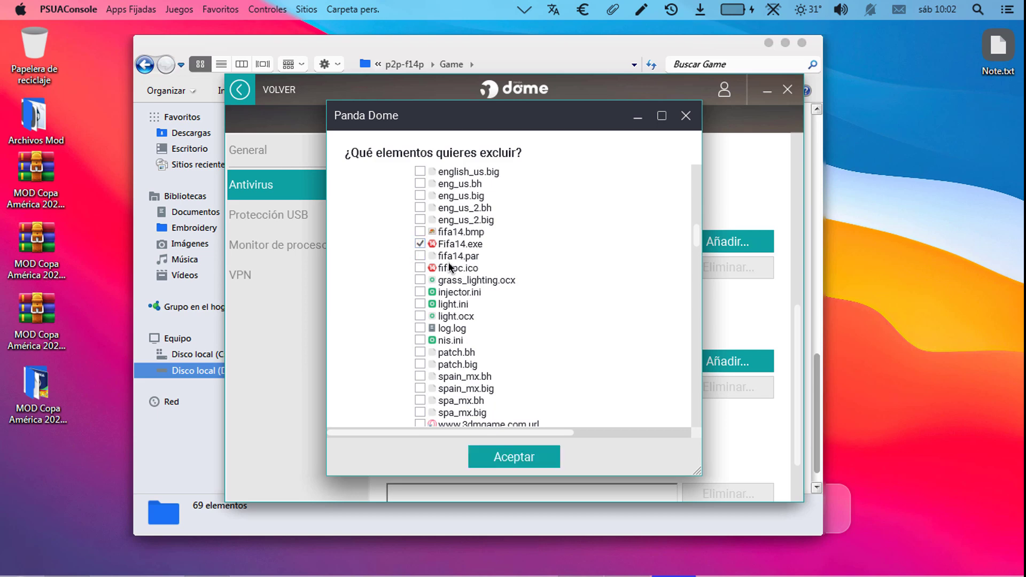
pyautogui.click(685, 115)
# Step: Return to the file explorer, open the fifasetup folder inside p2p-f14p\Game and select fifaconfig.exe
pyautogui.moveTo(600, 88); pyautogui.dragTo(644, 52)
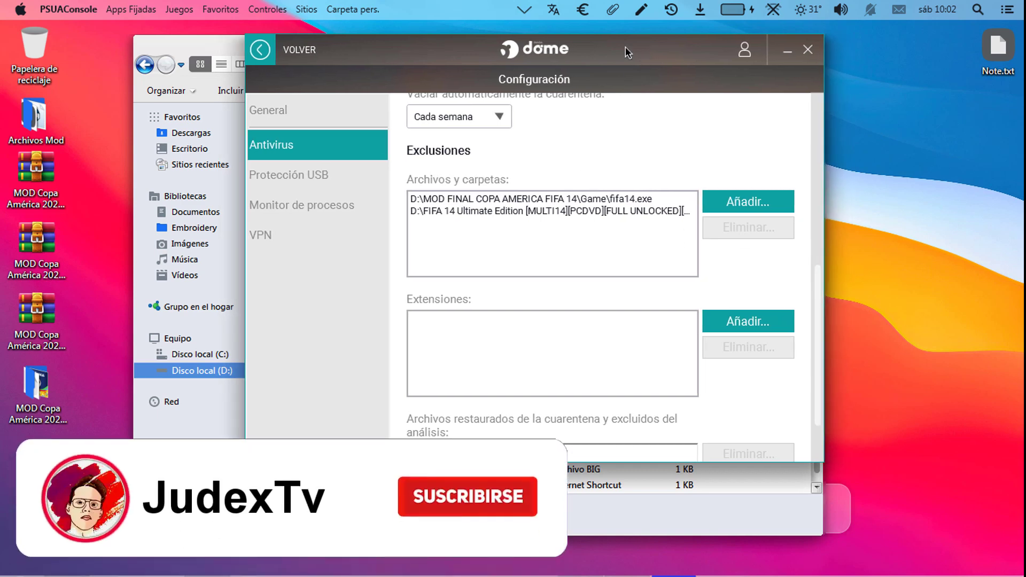
pyautogui.click(316, 177)
pyautogui.doubleClick(316, 177)
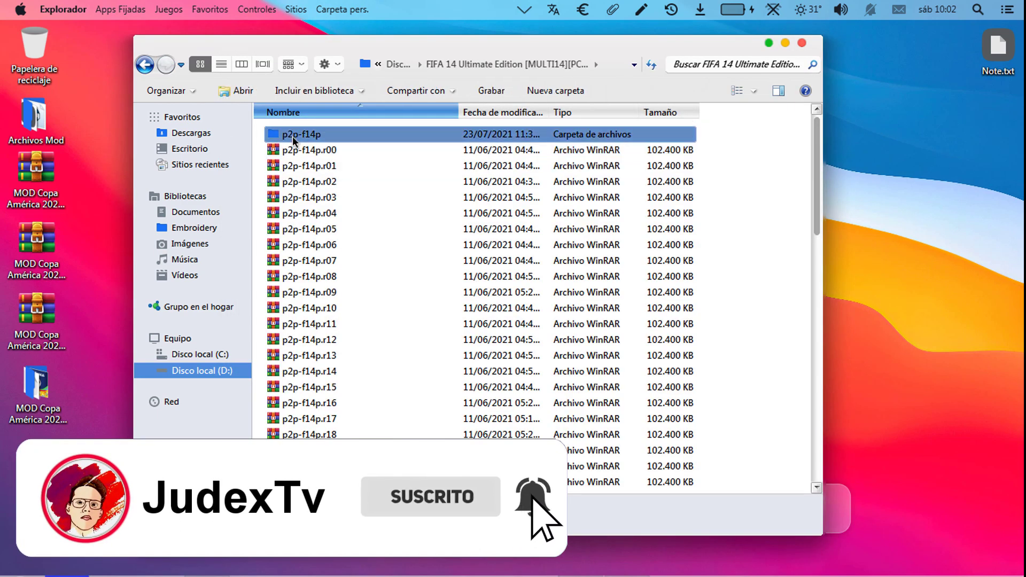
pyautogui.doubleClick(297, 134)
pyautogui.doubleClick(294, 150)
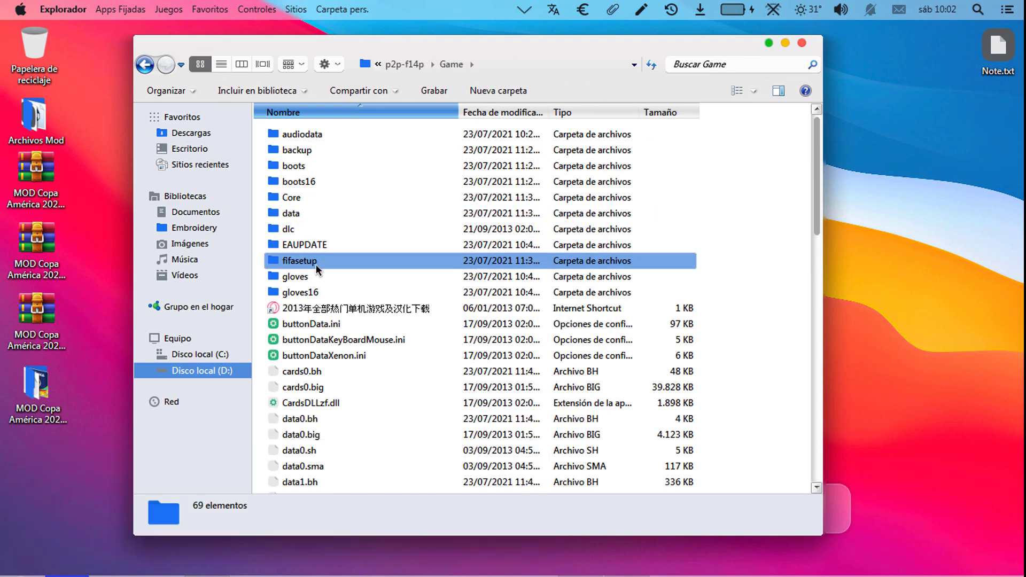
pyautogui.doubleClick(316, 263)
pyautogui.click(312, 421)
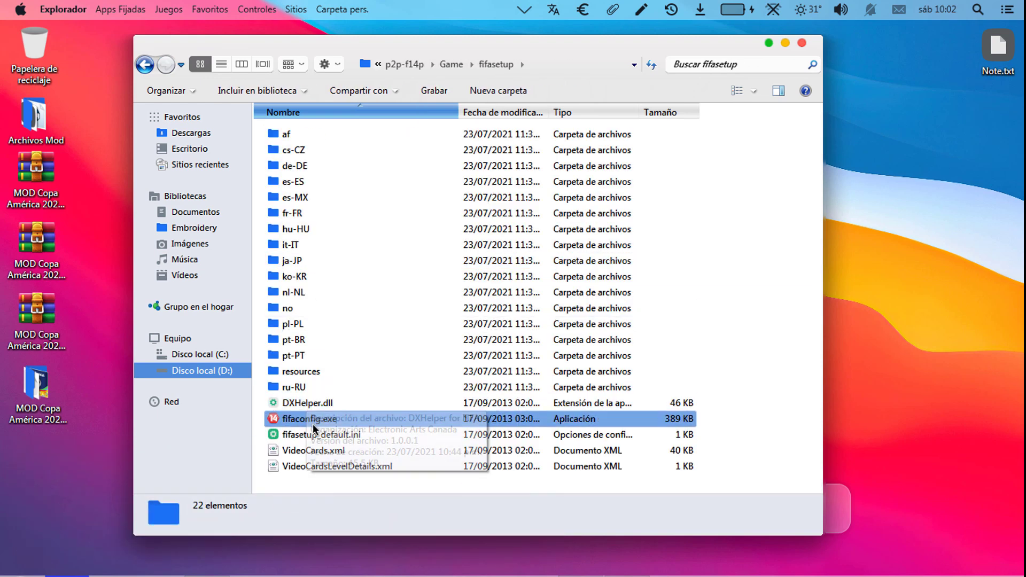
pyautogui.click(410, 293)
pyautogui.click(591, 213)
pyautogui.click(657, 198)
pyautogui.click(583, 293)
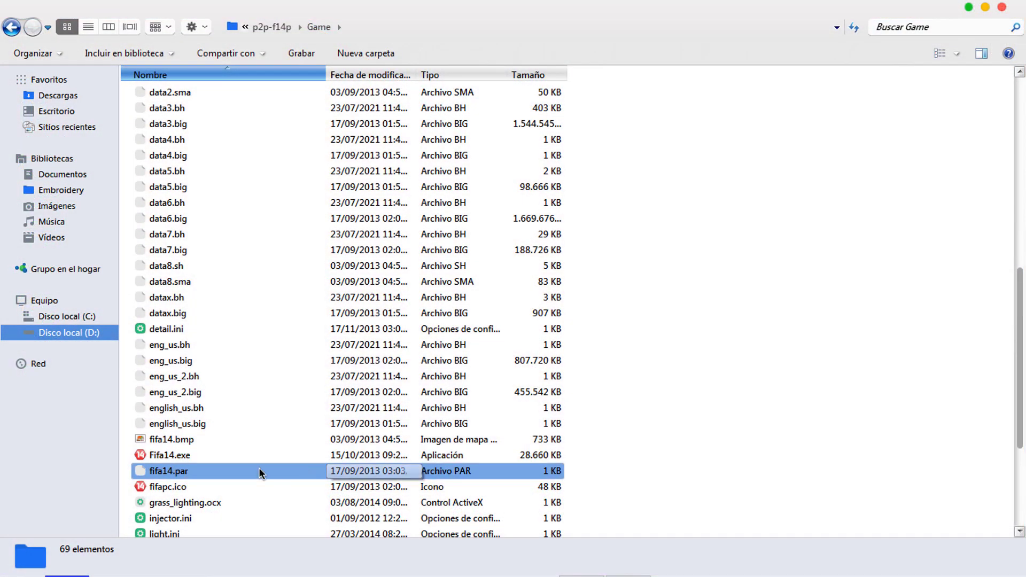
# Step: Create a desktop shortcut to Fifa14.exe from the Game folder
pyautogui.click(167, 456)
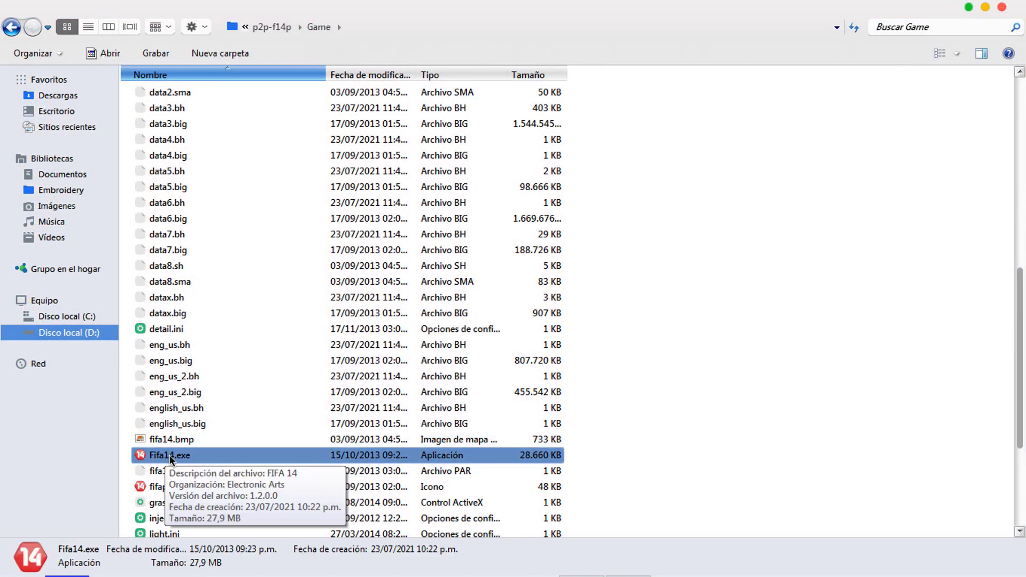
pyautogui.rightClick(332, 454)
pyautogui.moveTo(402, 311)
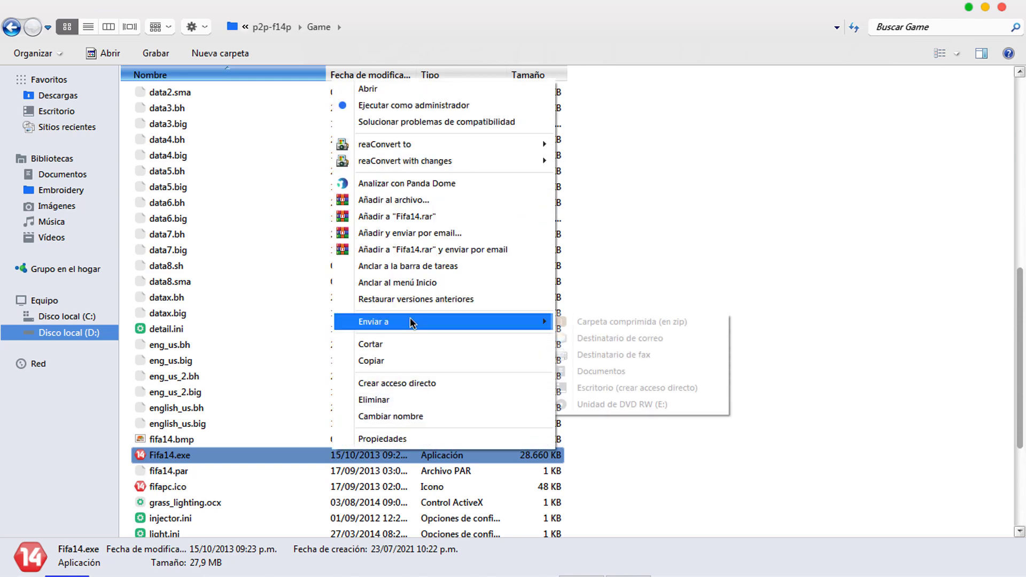
pyautogui.click(627, 387)
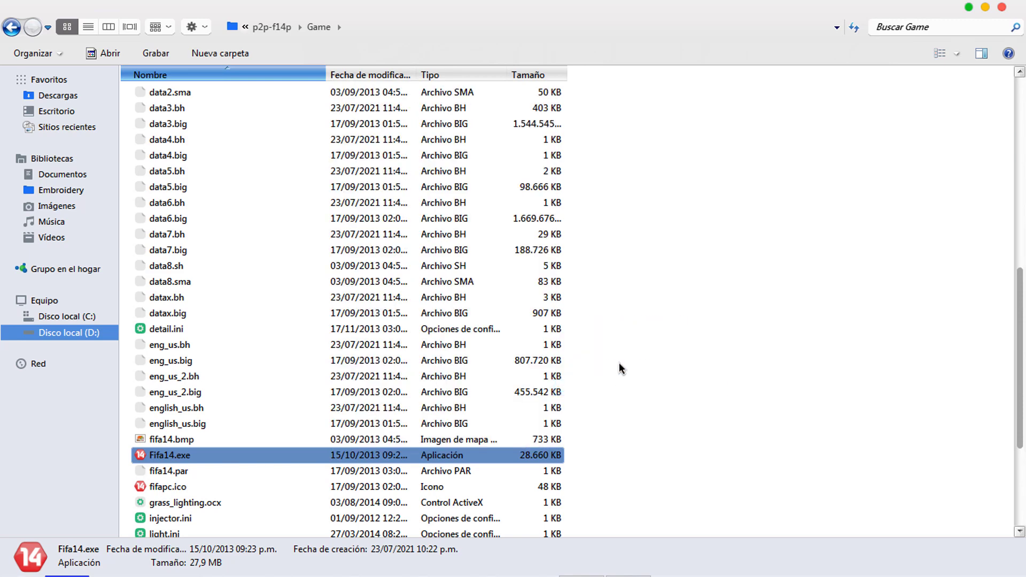
pyautogui.scroll(-4, 620, 362)
pyautogui.scroll(5, 620, 362)
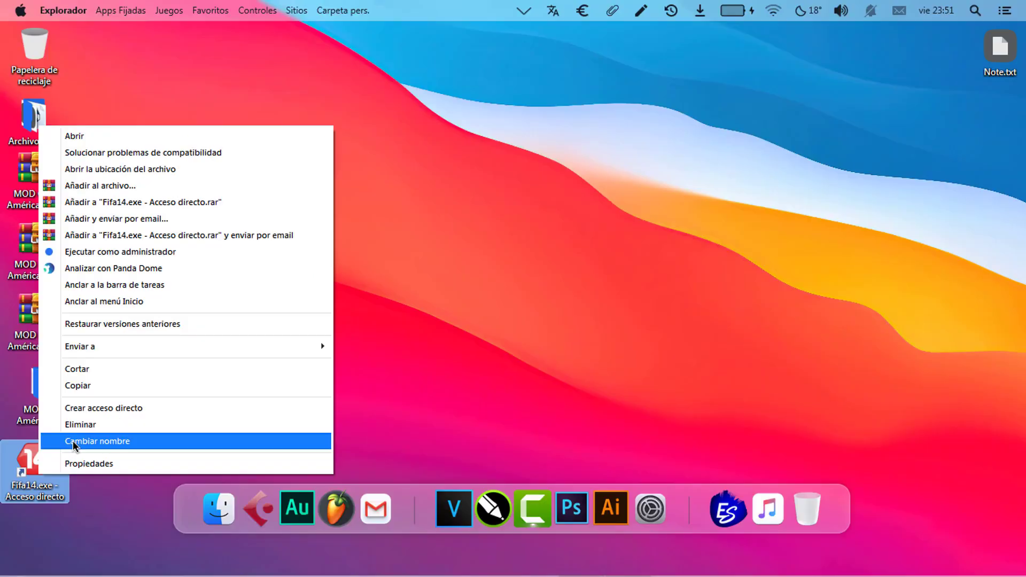
pyautogui.click(73, 440)
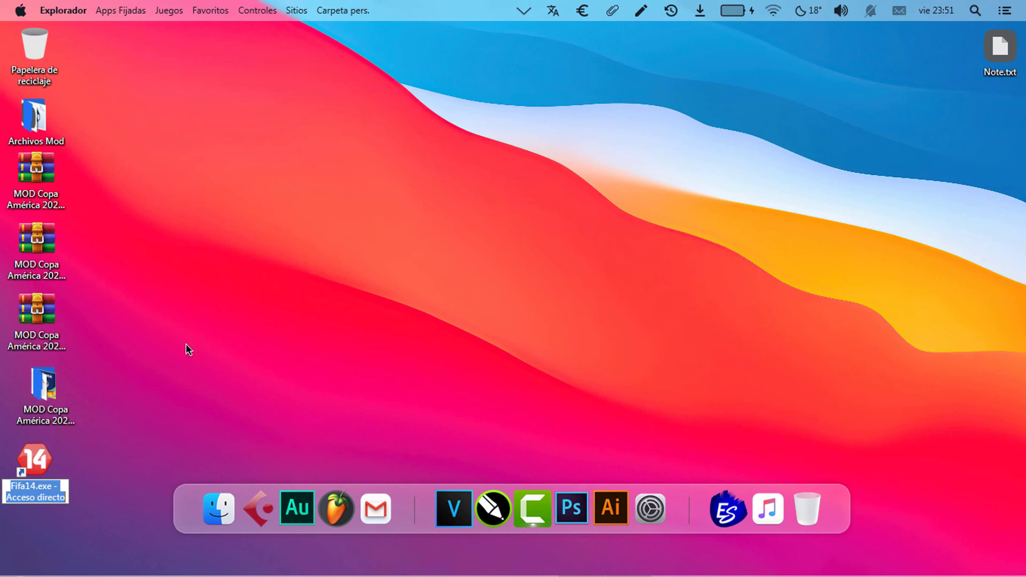
pyautogui.click(190, 353)
pyautogui.rightClick(187, 337)
pyautogui.click(59, 469)
pyautogui.rightClick(59, 469)
pyautogui.click(123, 434)
pyautogui.click(103, 348)
pyautogui.rightClick(104, 348)
pyautogui.click(136, 389)
# Step: Rename the Fifa14.exe desktop shortcut as "Copa América FIFA" and refresh the desktop
pyautogui.rightClick(32, 472)
pyautogui.click(90, 439)
pyautogui.write('F')
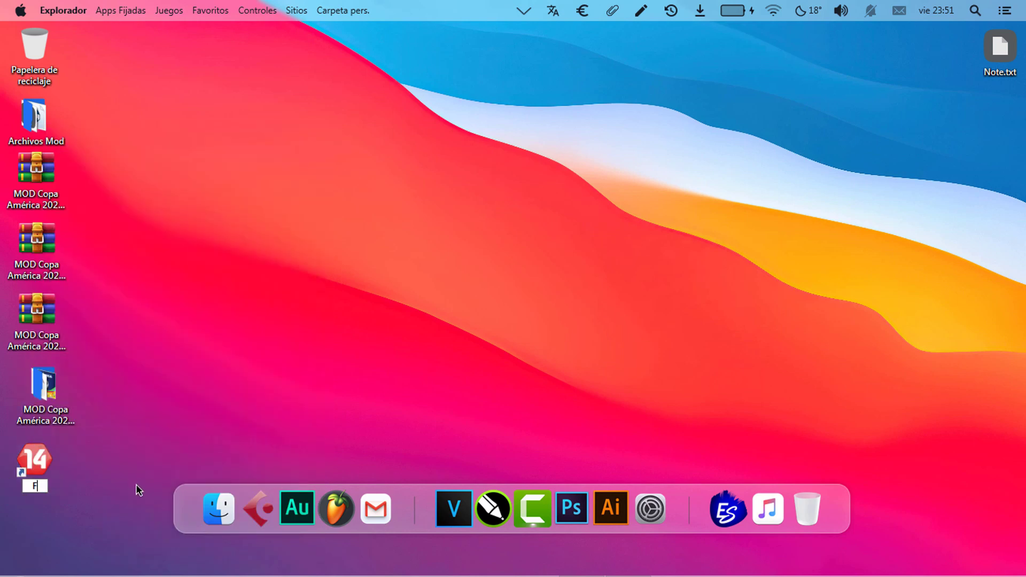
pyautogui.write('IFA')
pyautogui.press('Home')
pyautogui.write('Copa América')
pyautogui.rightClick(229, 120)
pyautogui.click(249, 162)
pyautogui.click(44, 388)
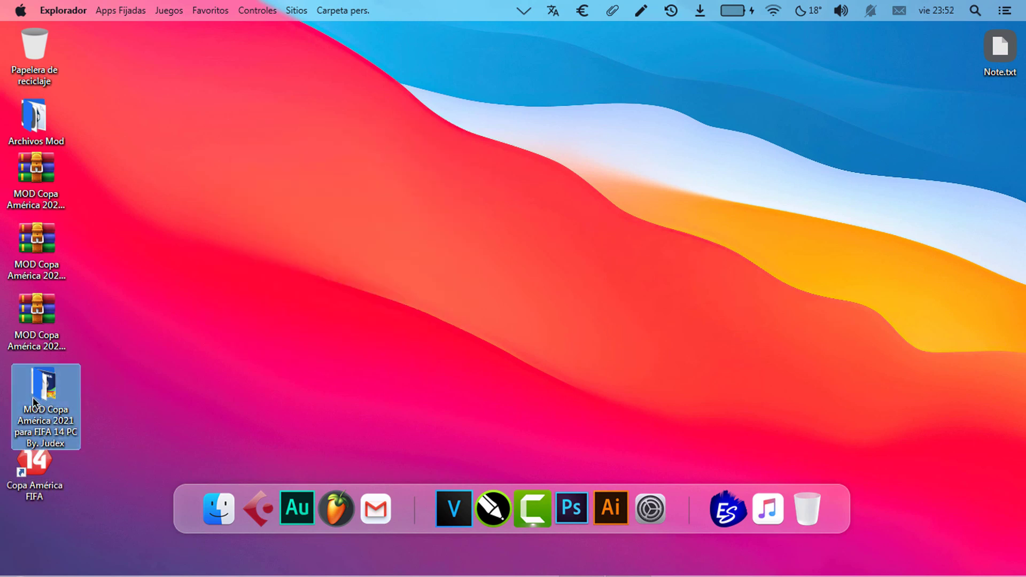
pyautogui.rightClick(140, 186)
pyautogui.click(180, 229)
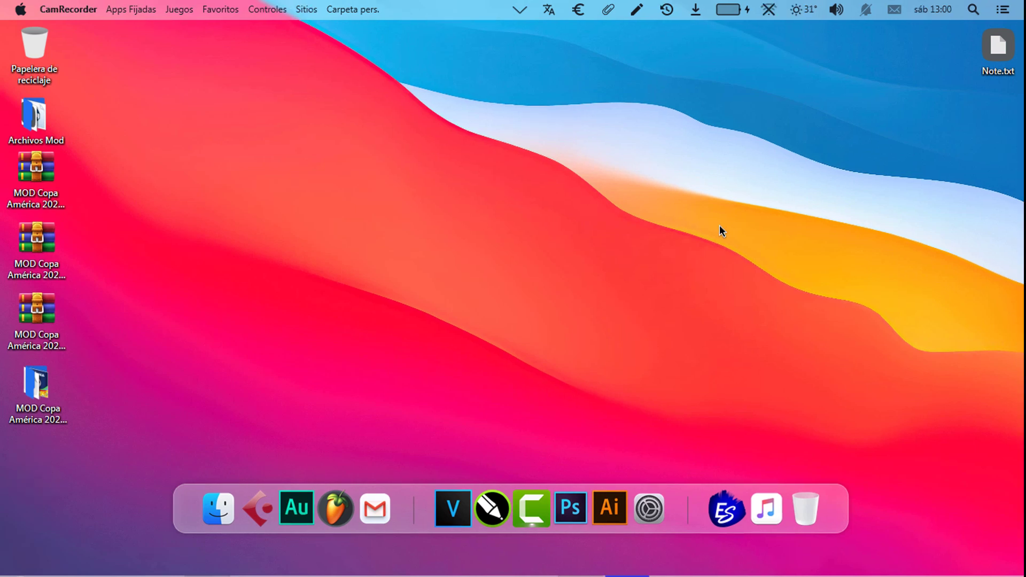
pyautogui.rightClick(719, 225)
pyautogui.click(751, 269)
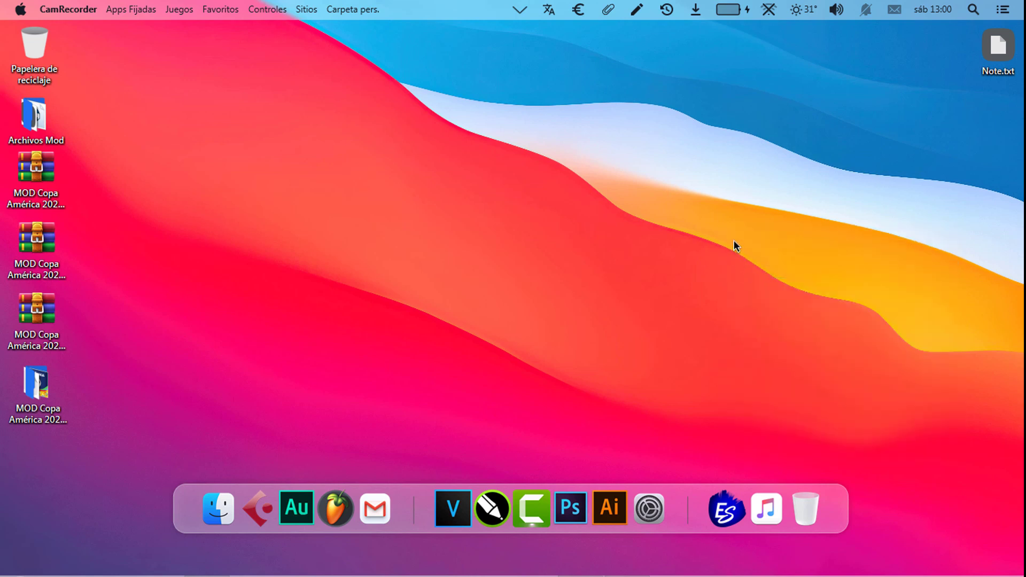